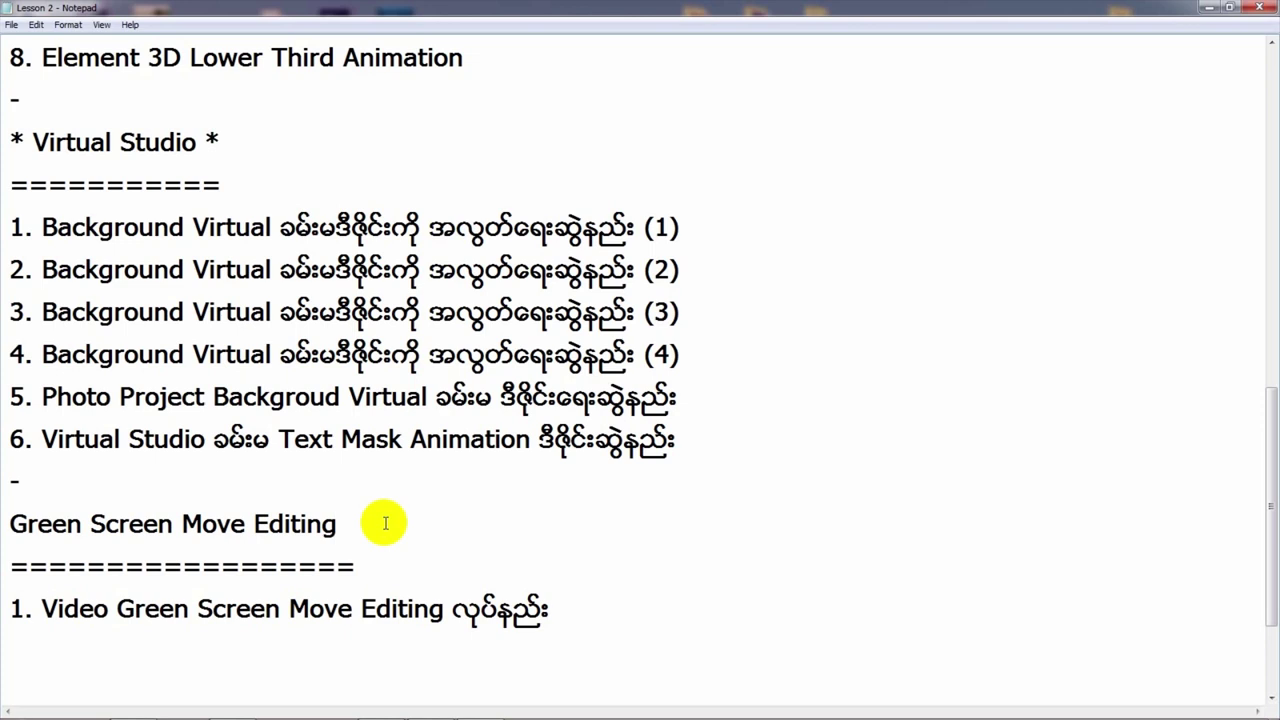
drag(41, 608, 568, 606)
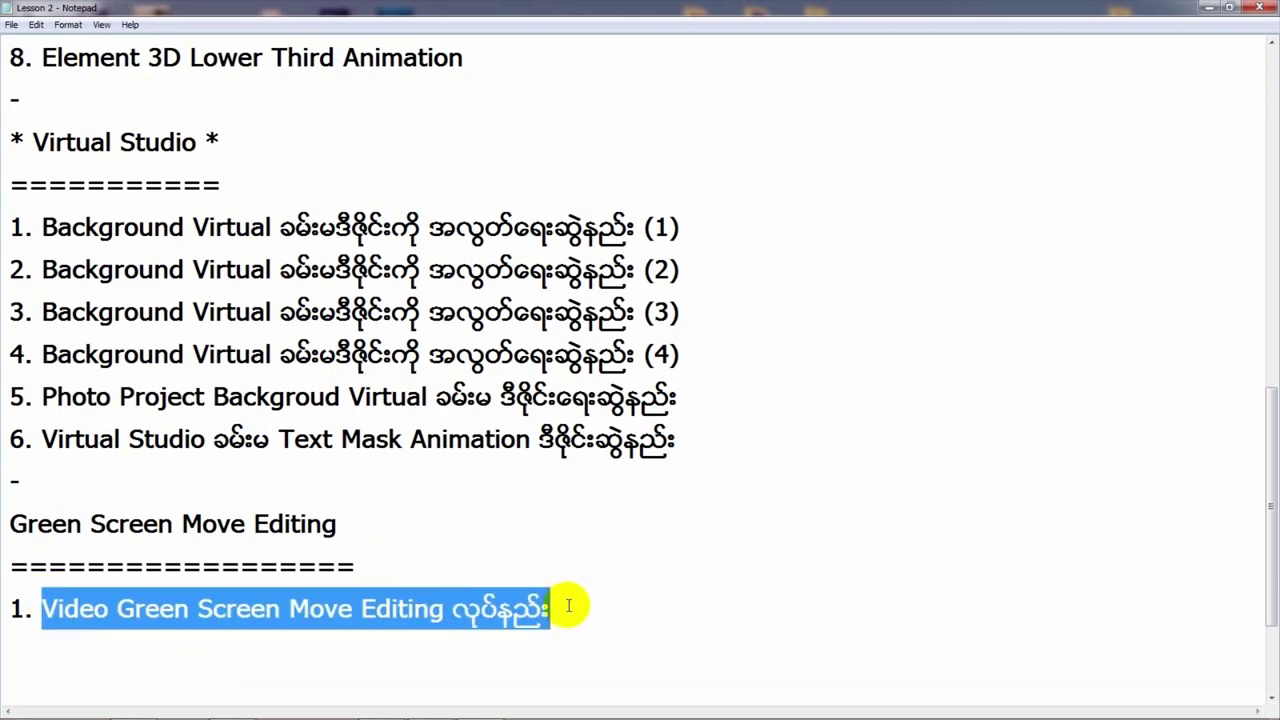
click(568, 606)
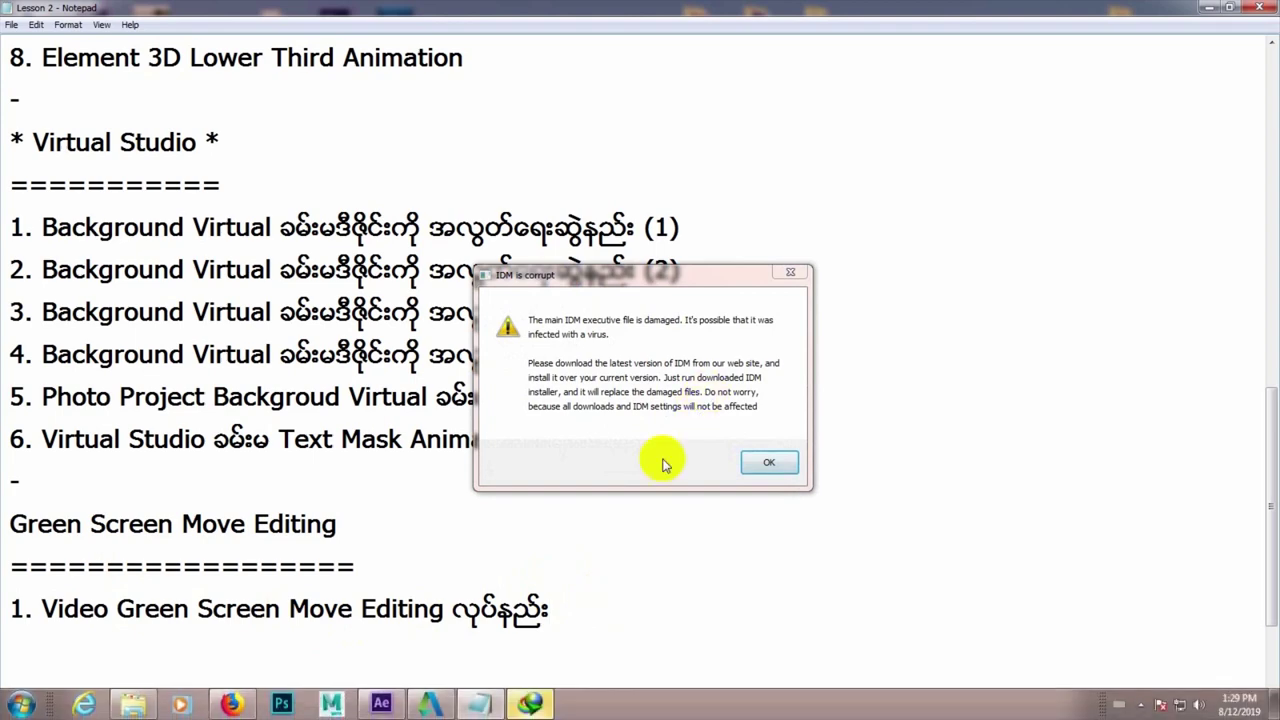
Dismiss the IDM corruption warning and close the blank Internet Explorer window
click(790, 272)
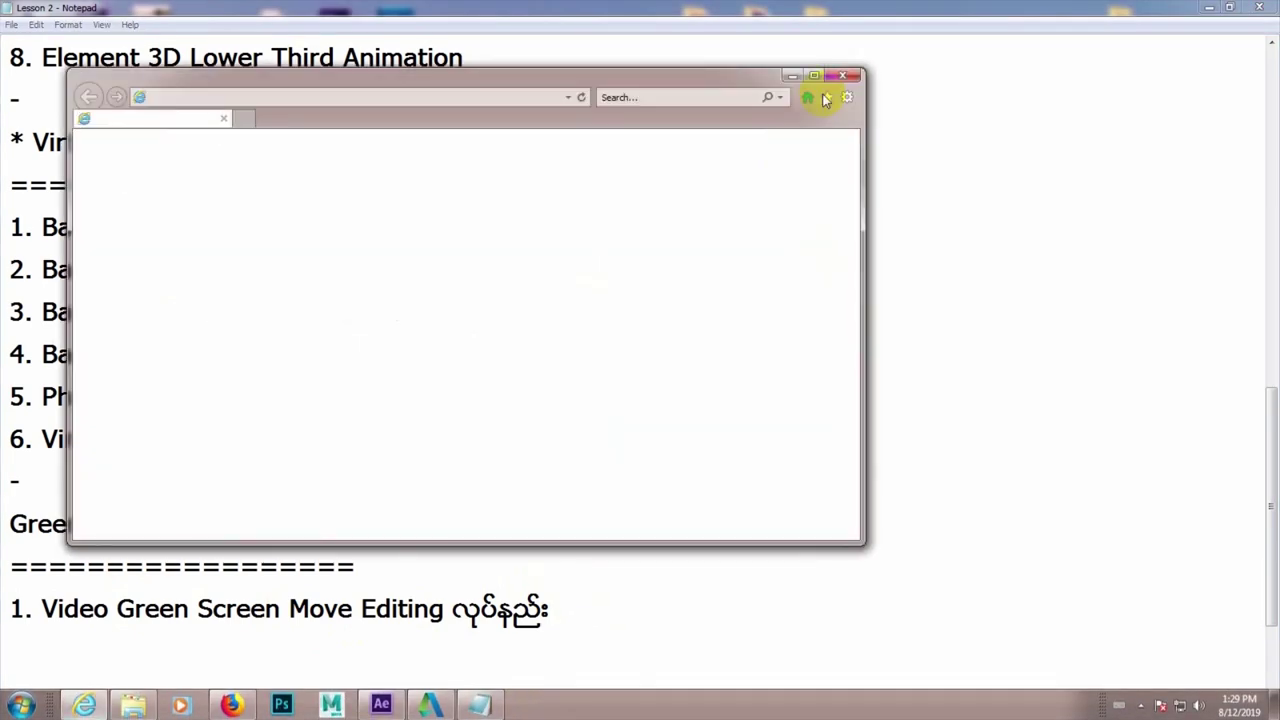
click(849, 66)
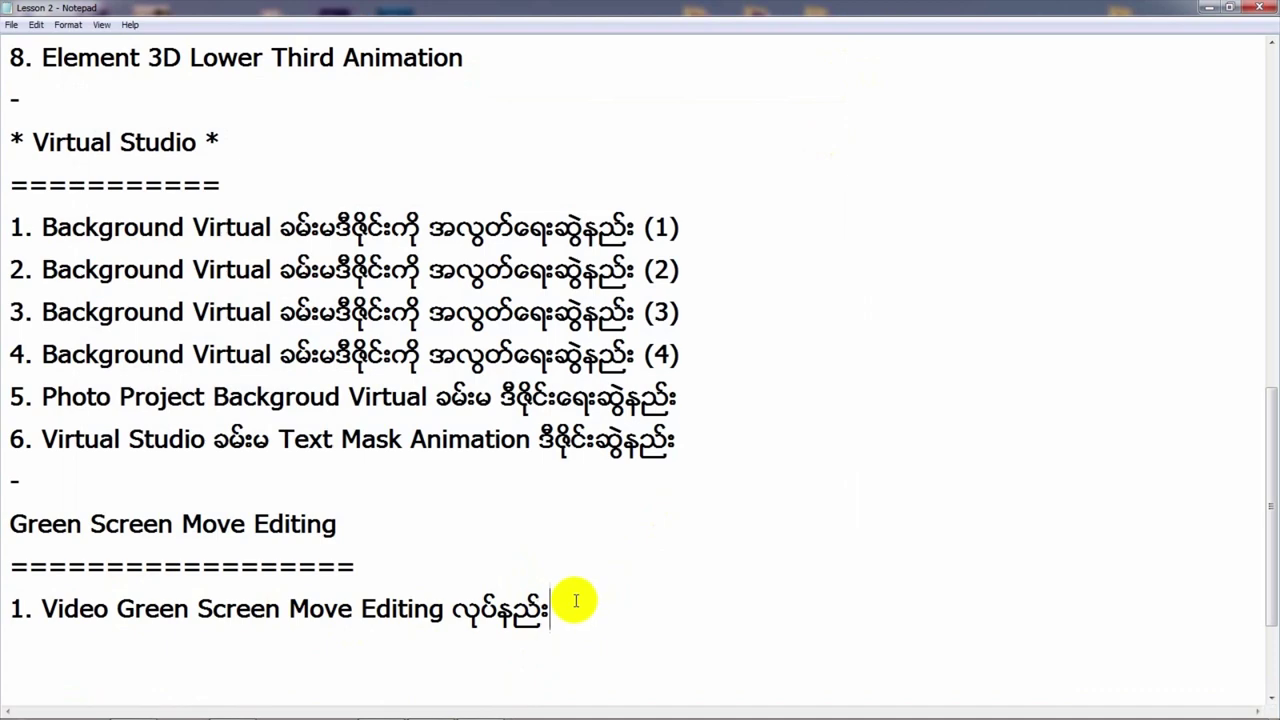
Switch to After Effects and import the footage files 1.MOV and GreenScreen 2.mp4 into the project
click(382, 703)
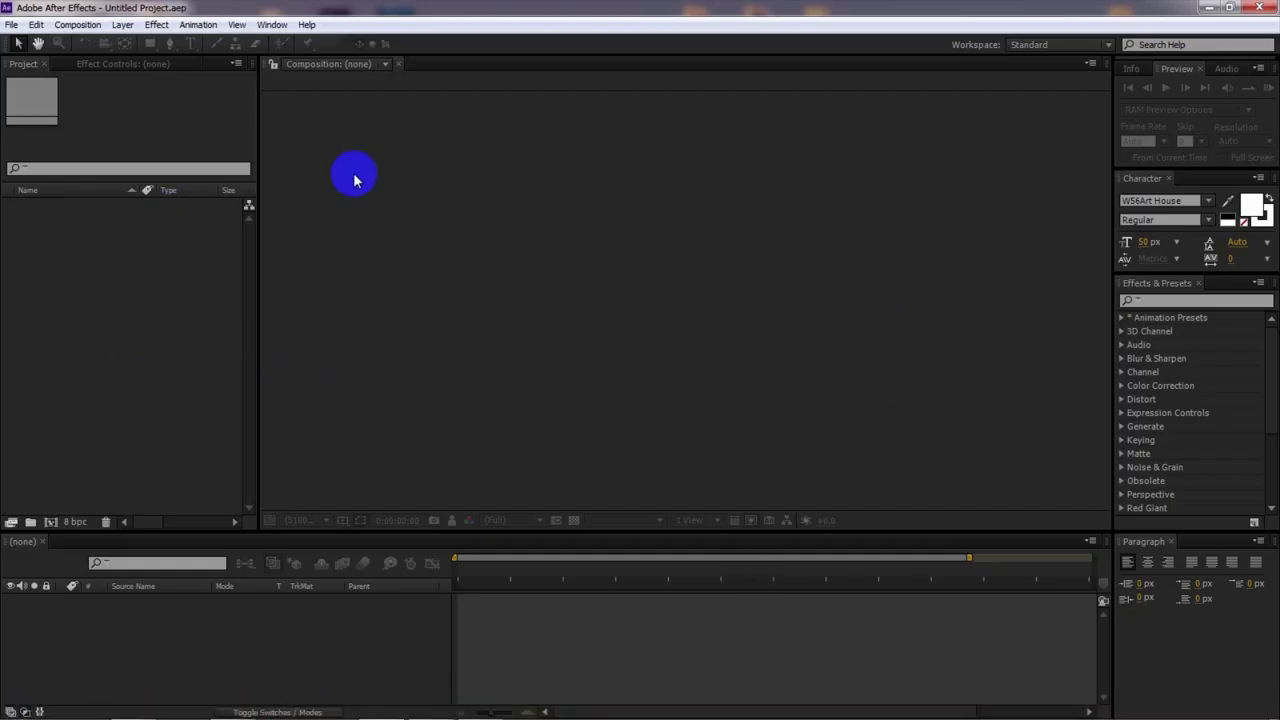
double_click(112, 307)
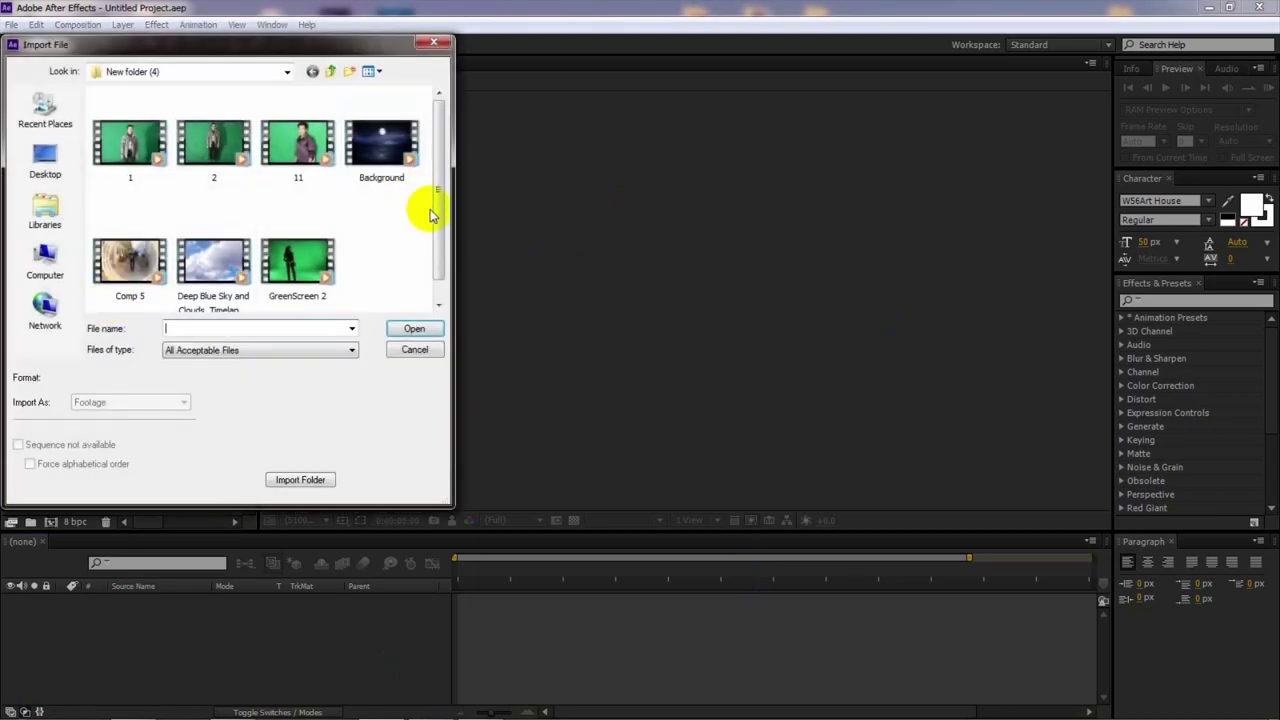
click(129, 150)
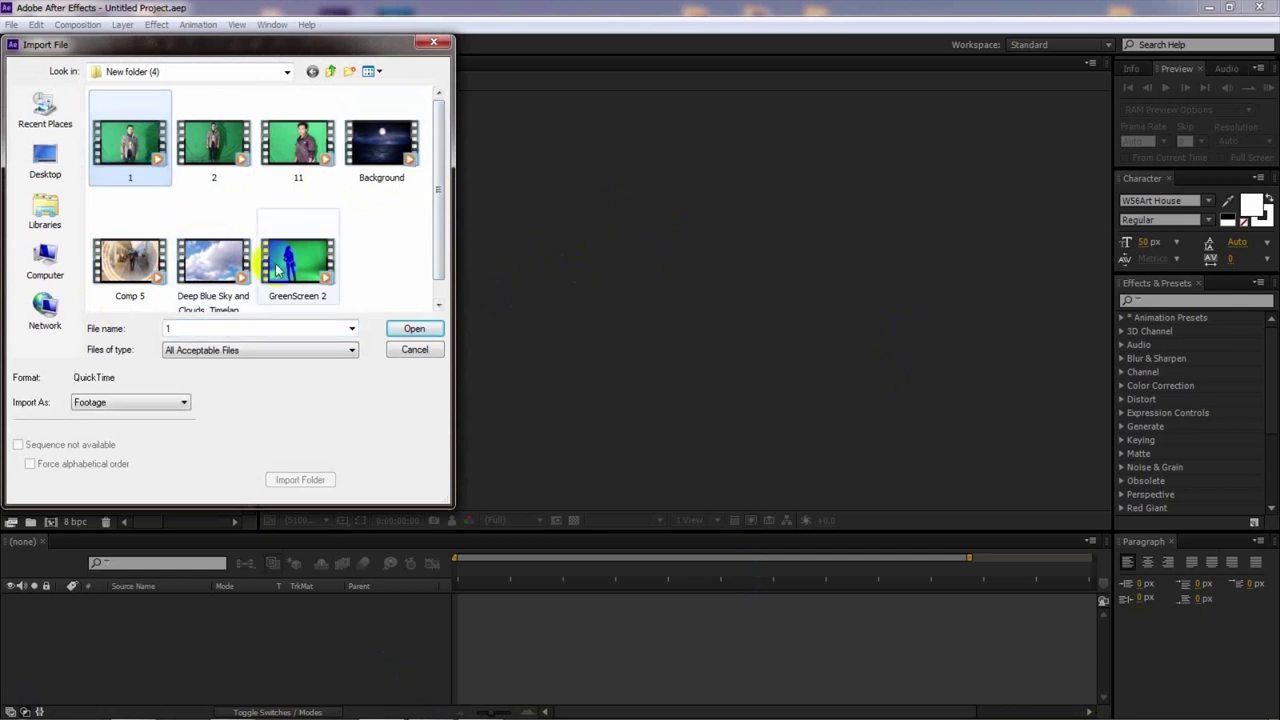
ctrl+click(295, 258)
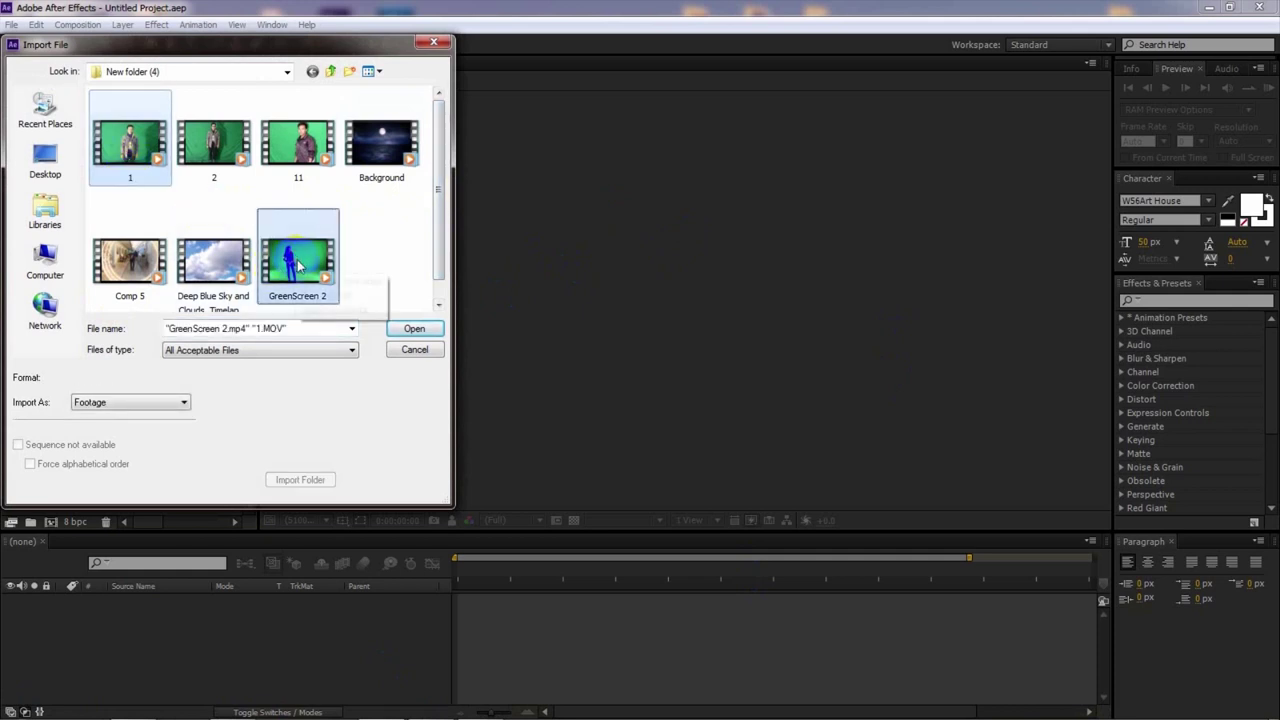
click(414, 329)
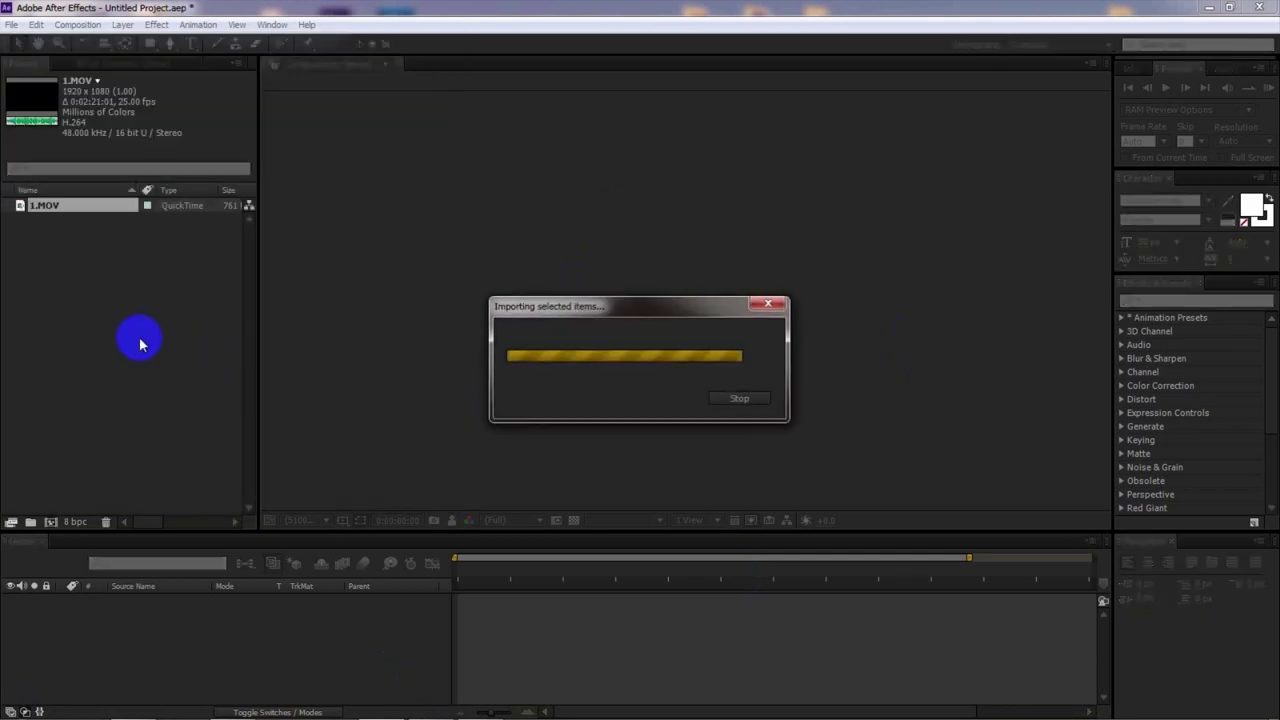
Import the Background.mp4 clip into the project
click(76, 282)
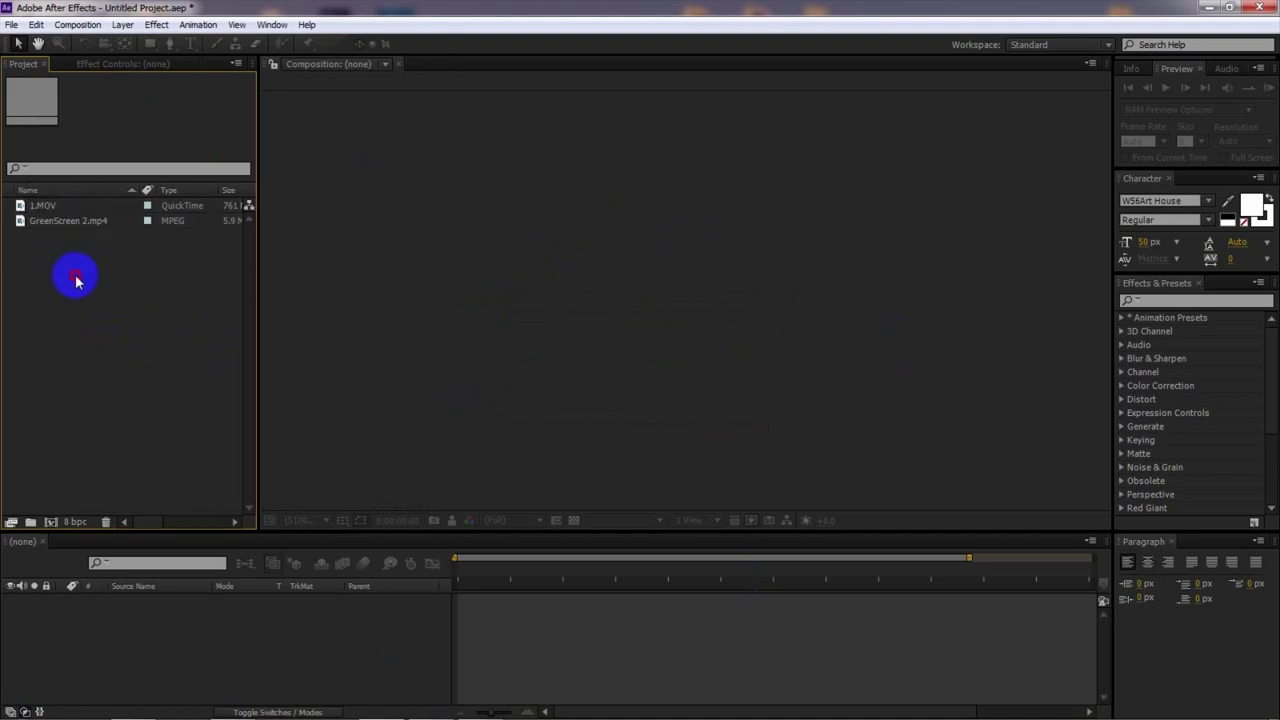
double_click(76, 282)
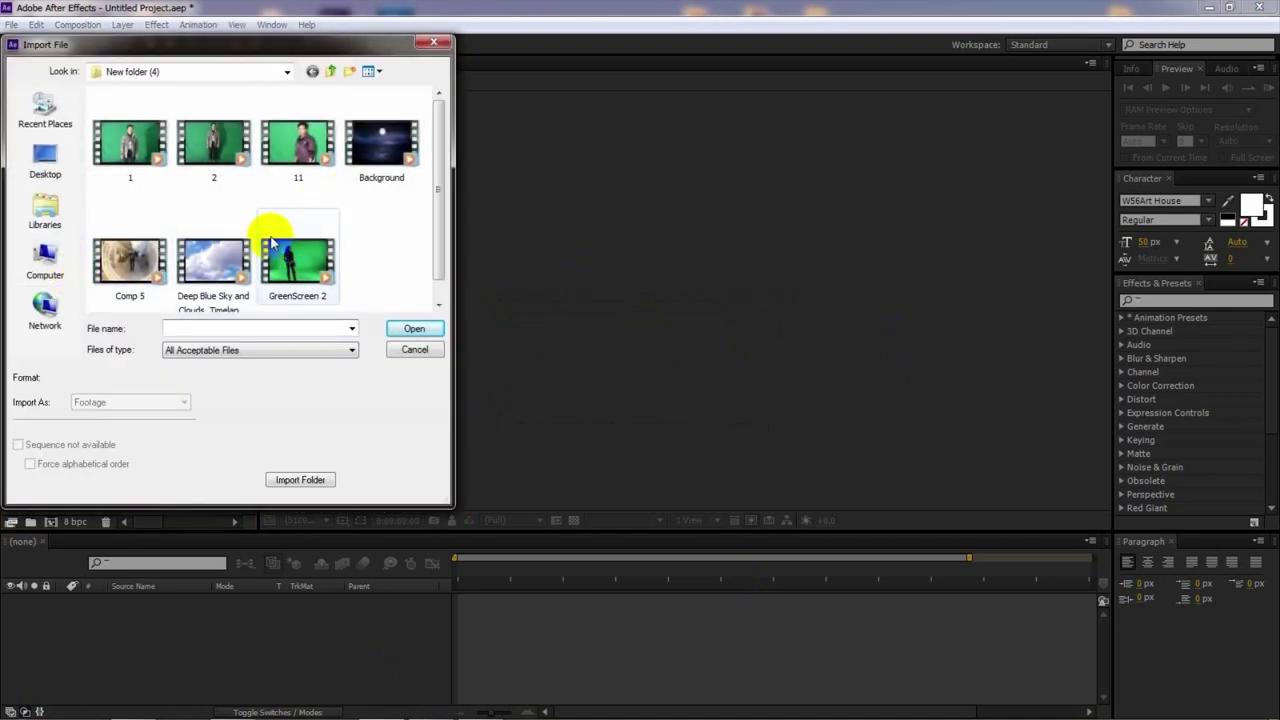
double_click(360, 157)
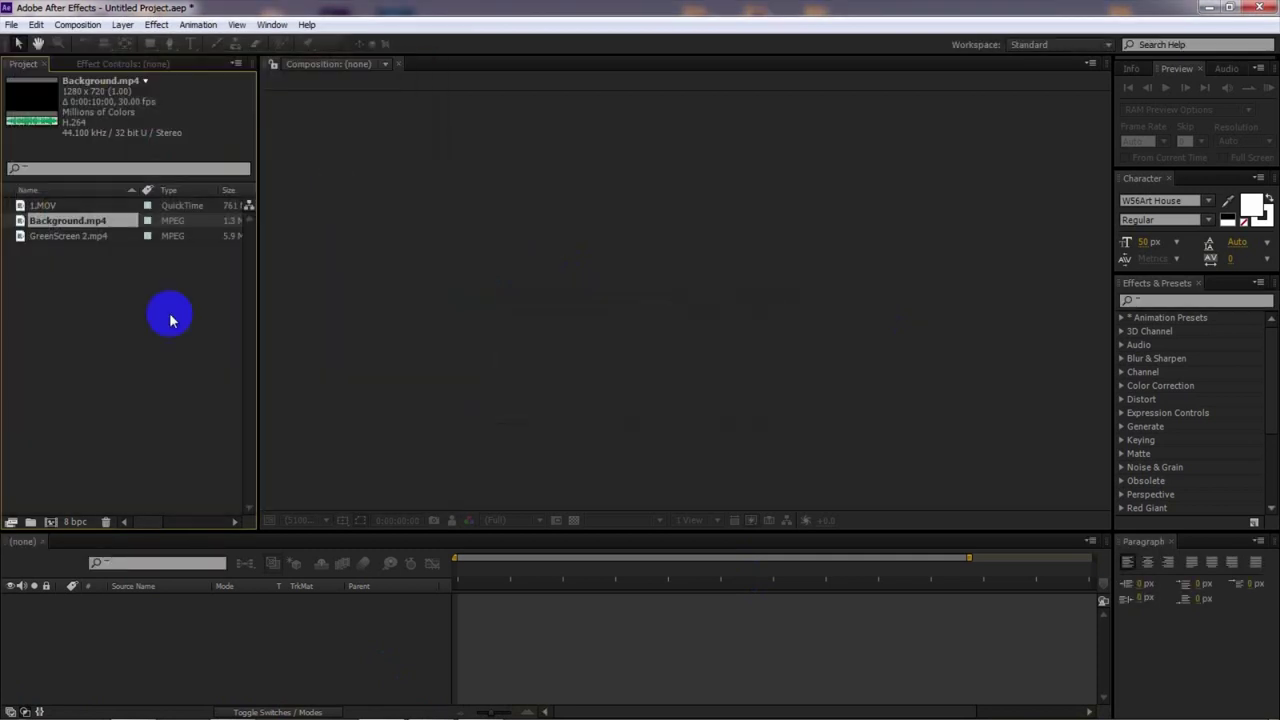
click(100, 330)
click(77, 223)
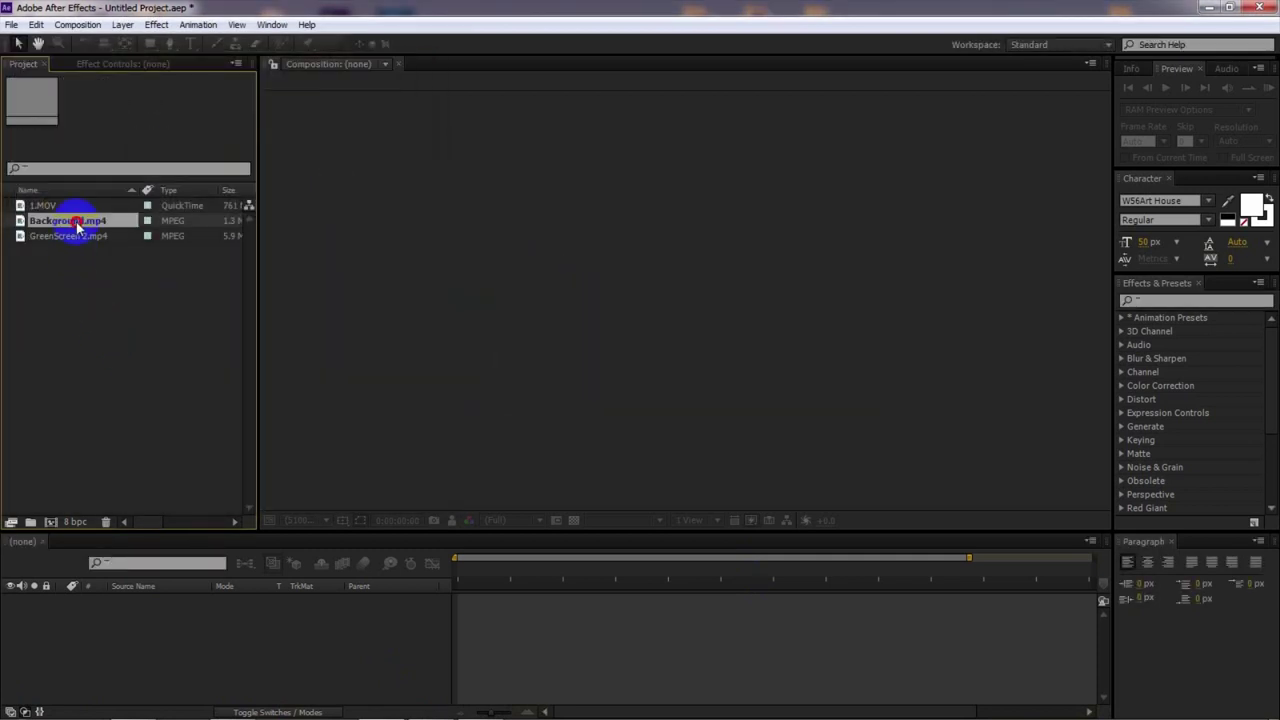
click(77, 285)
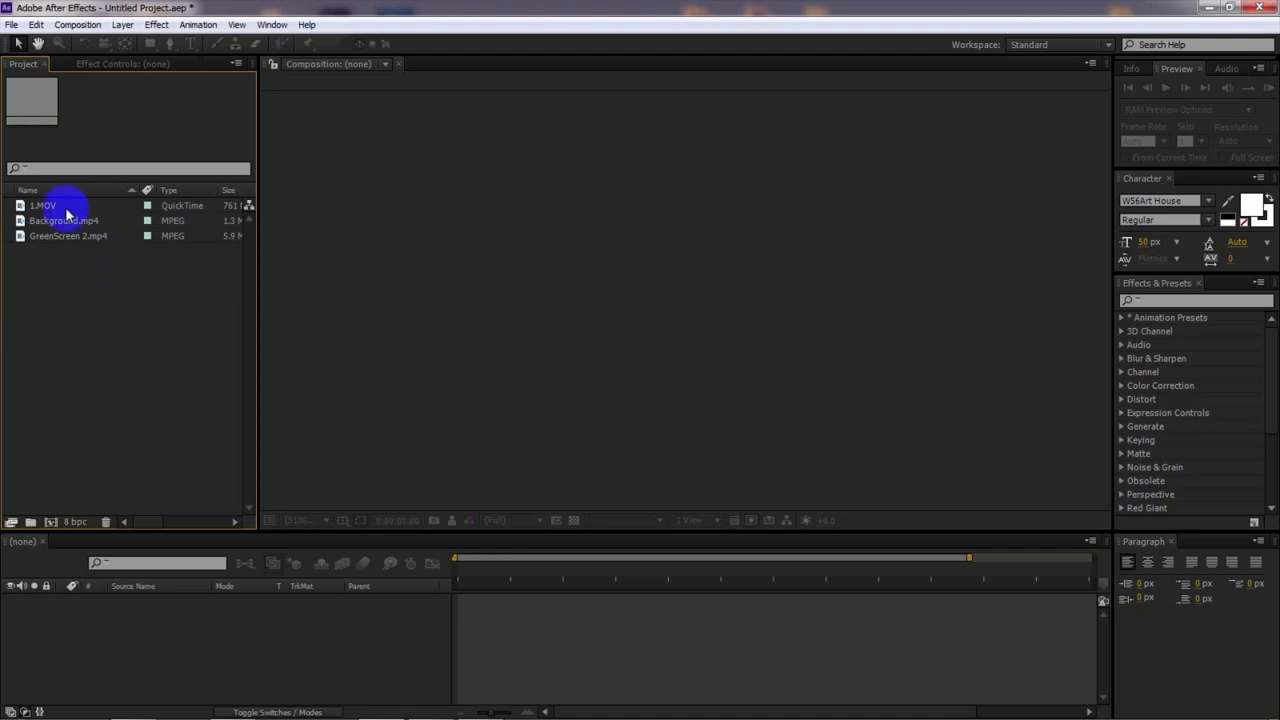
Create a new composition from the 1.MOV footage and play a RAM preview of it
drag(62, 210, 55, 524)
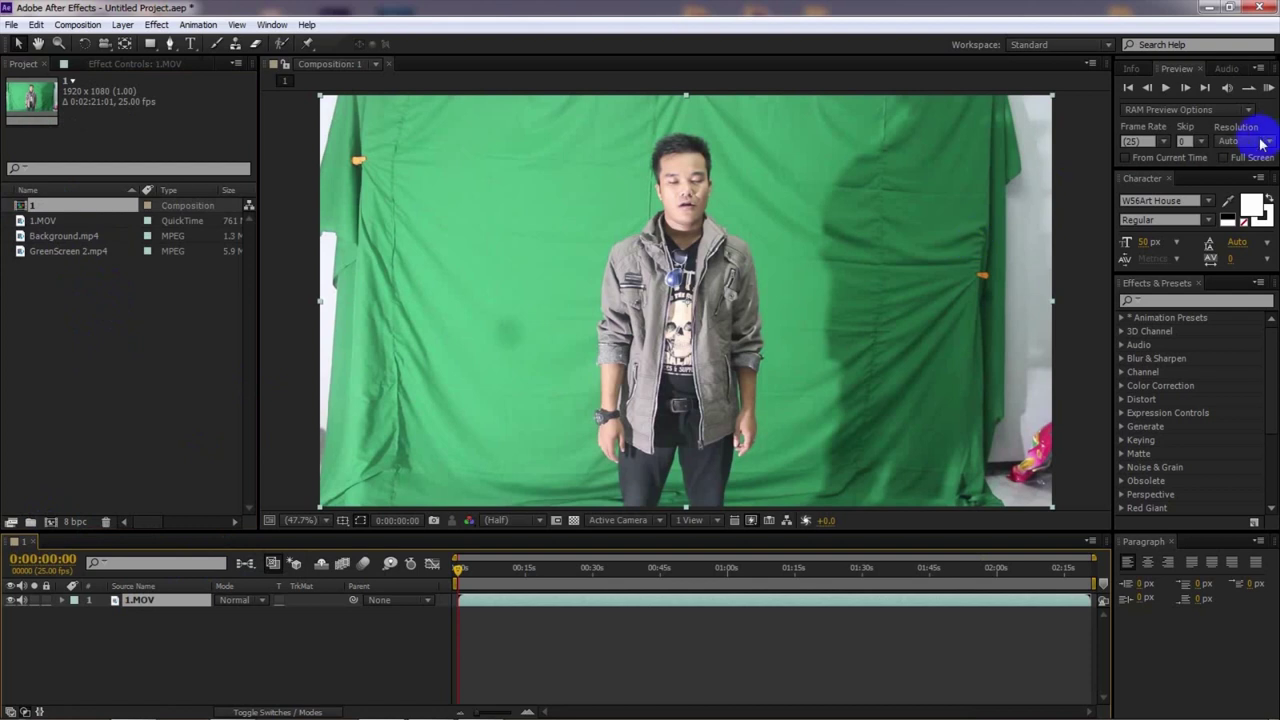
click(1270, 88)
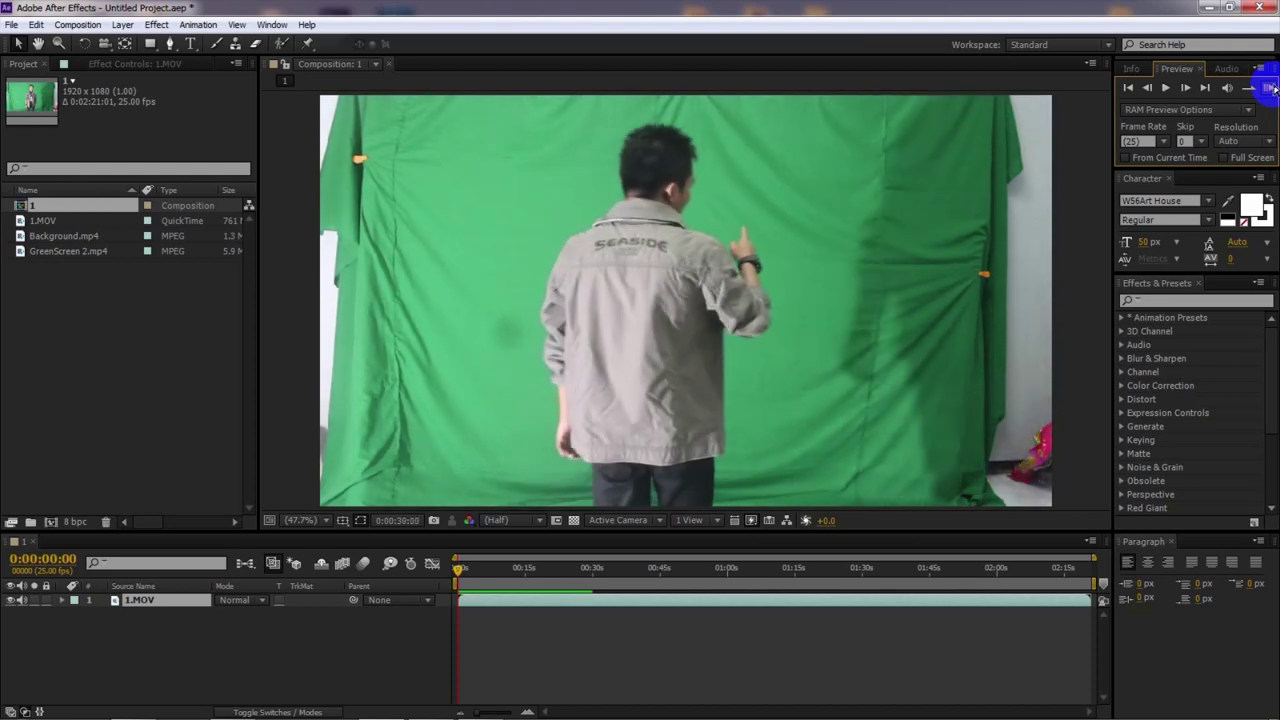
click(1270, 88)
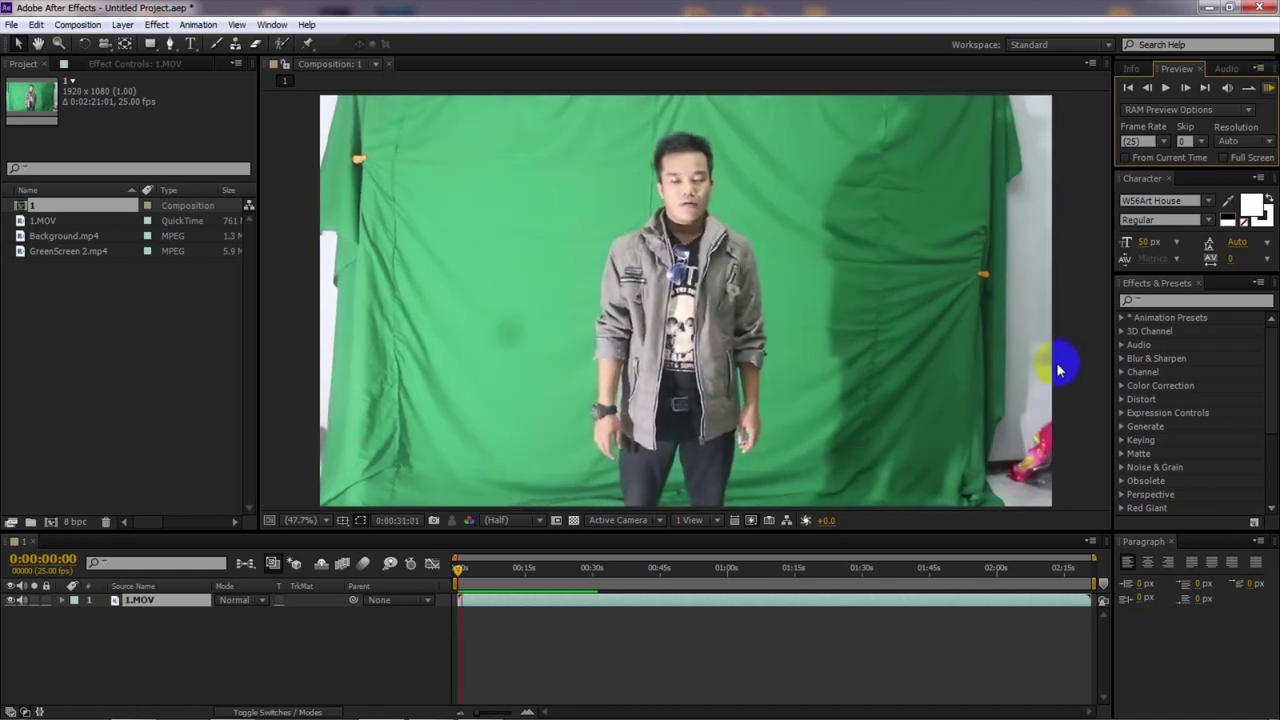
End the work area at about 0:00:27:20 and trim the composition to the work area
click(564, 570)
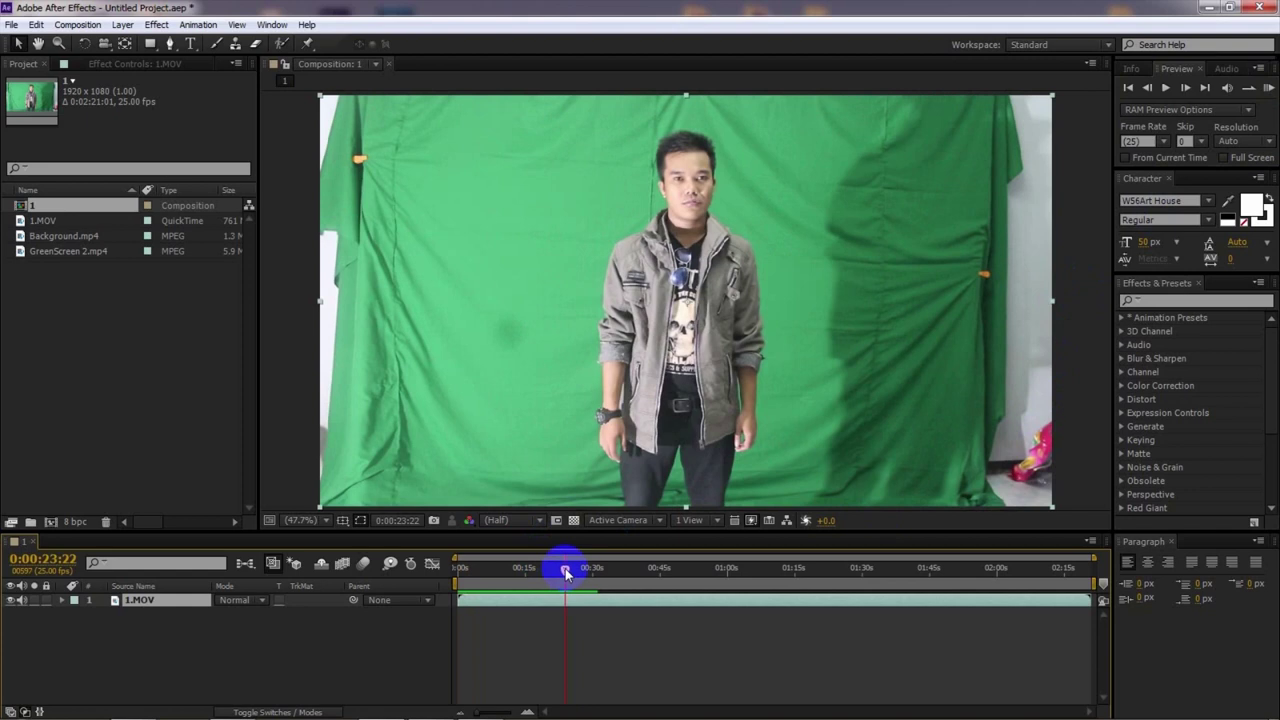
drag(1097, 583, 588, 571)
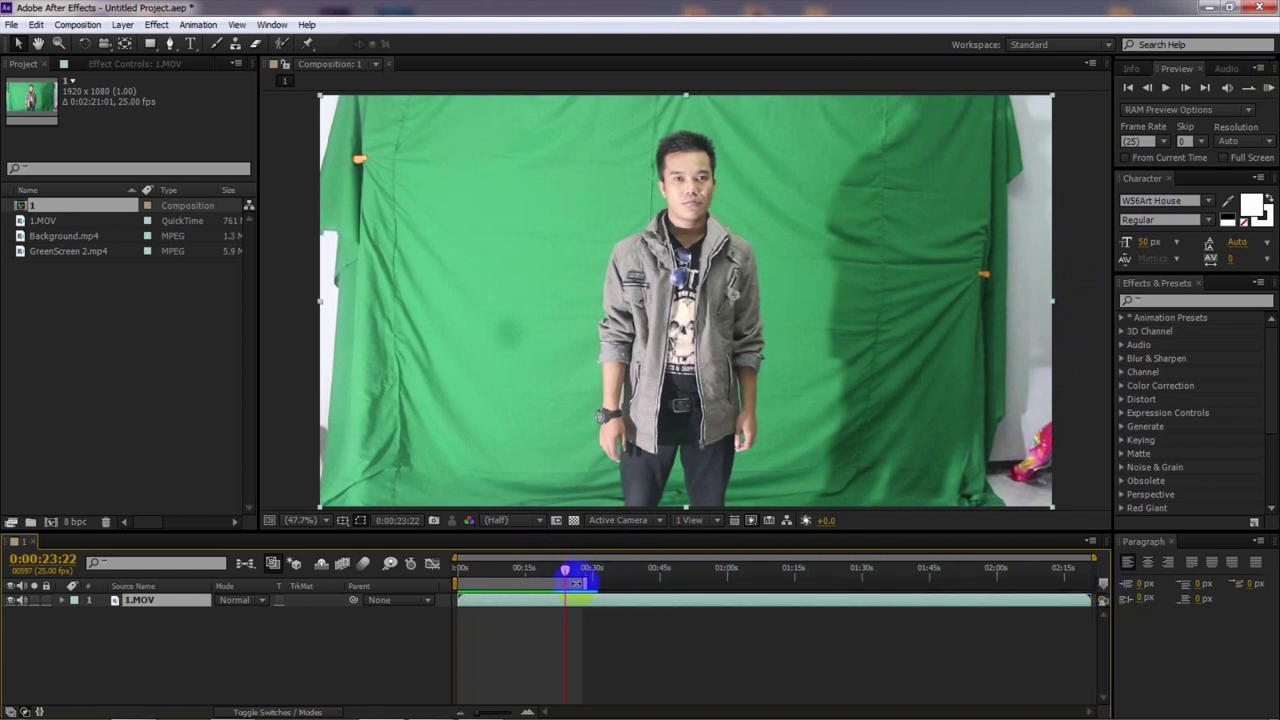
right_click(576, 584)
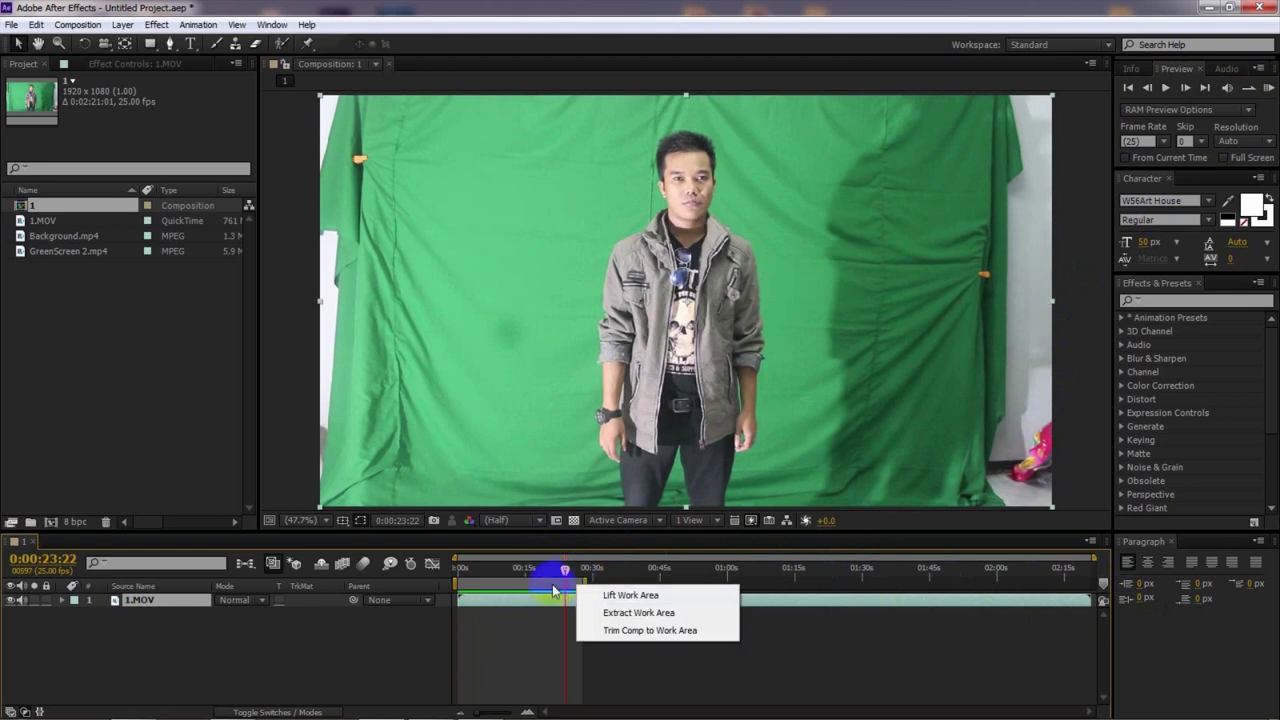
click(553, 618)
right_click(551, 623)
click(522, 628)
click(618, 572)
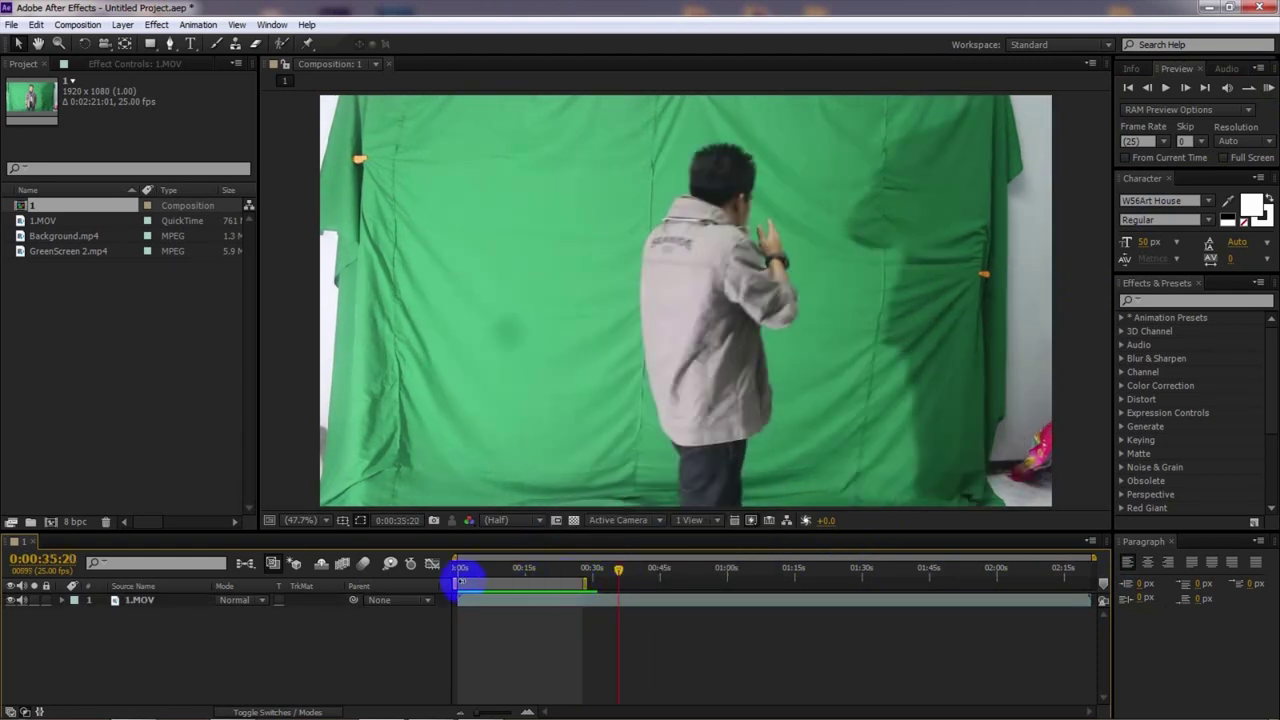
right_click(564, 583)
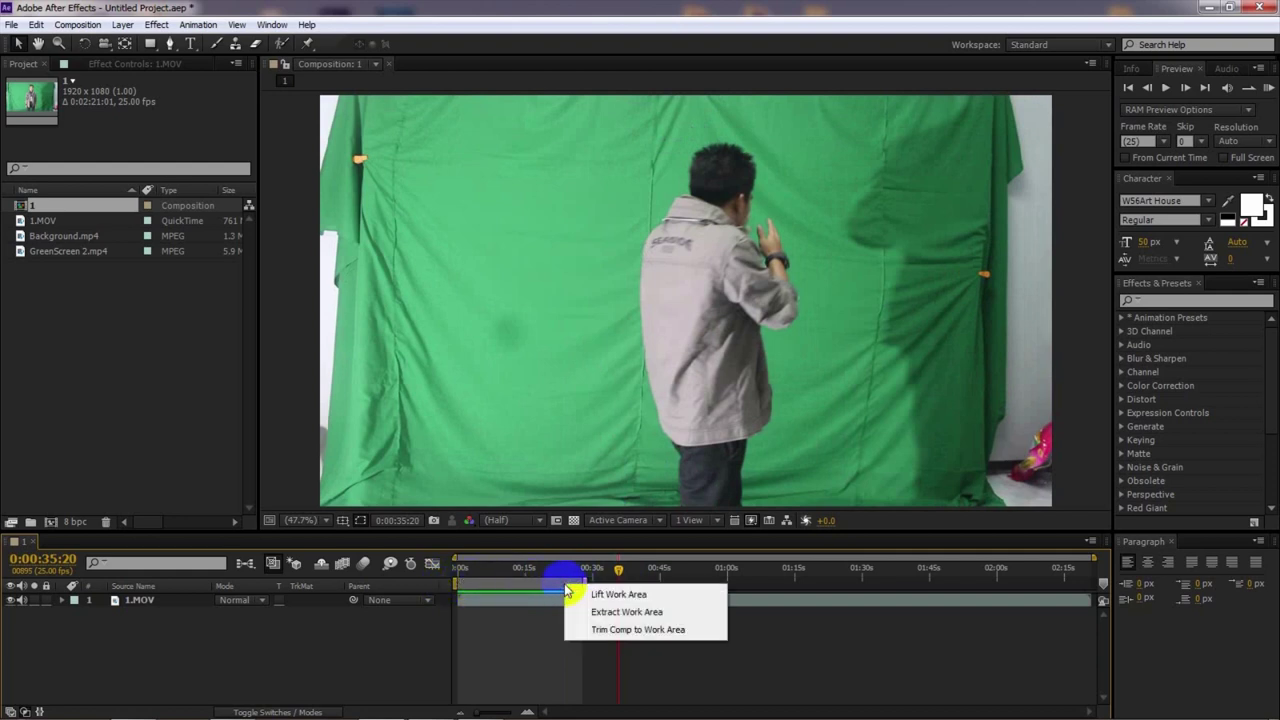
click(619, 630)
Preview and scrub through the trimmed composition to check the man's movement
drag(914, 572, 960, 575)
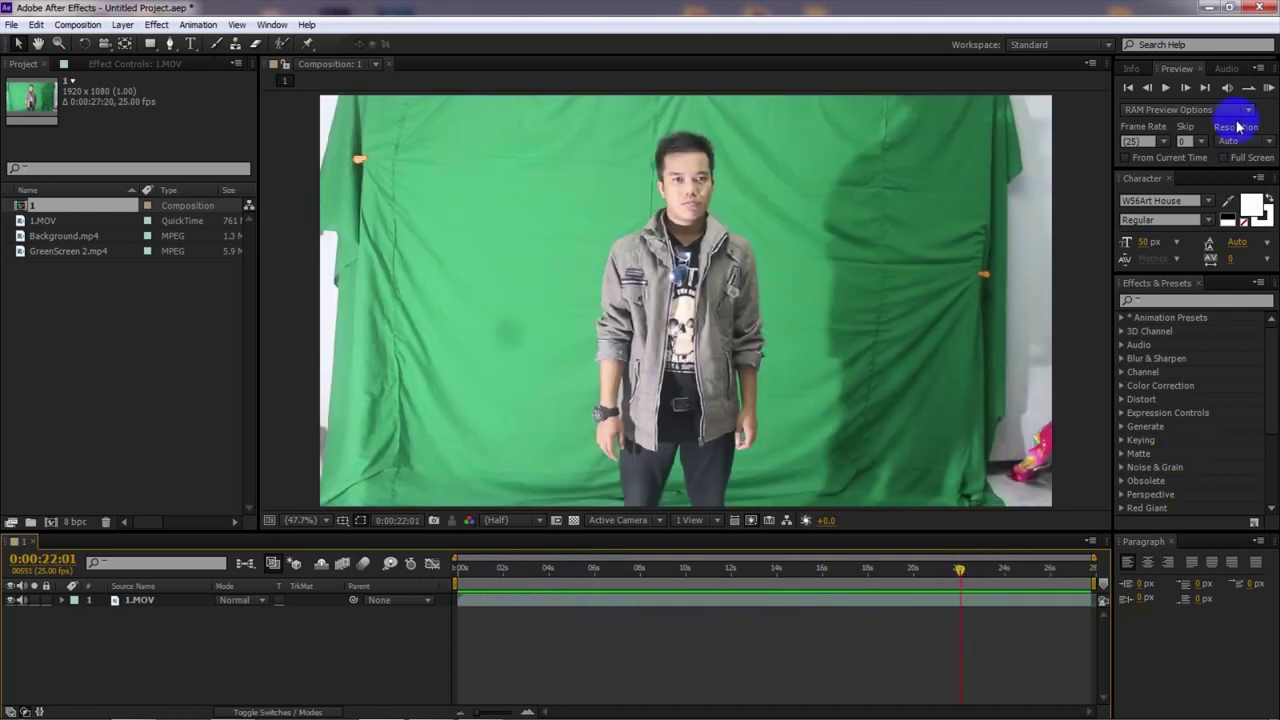
click(1268, 88)
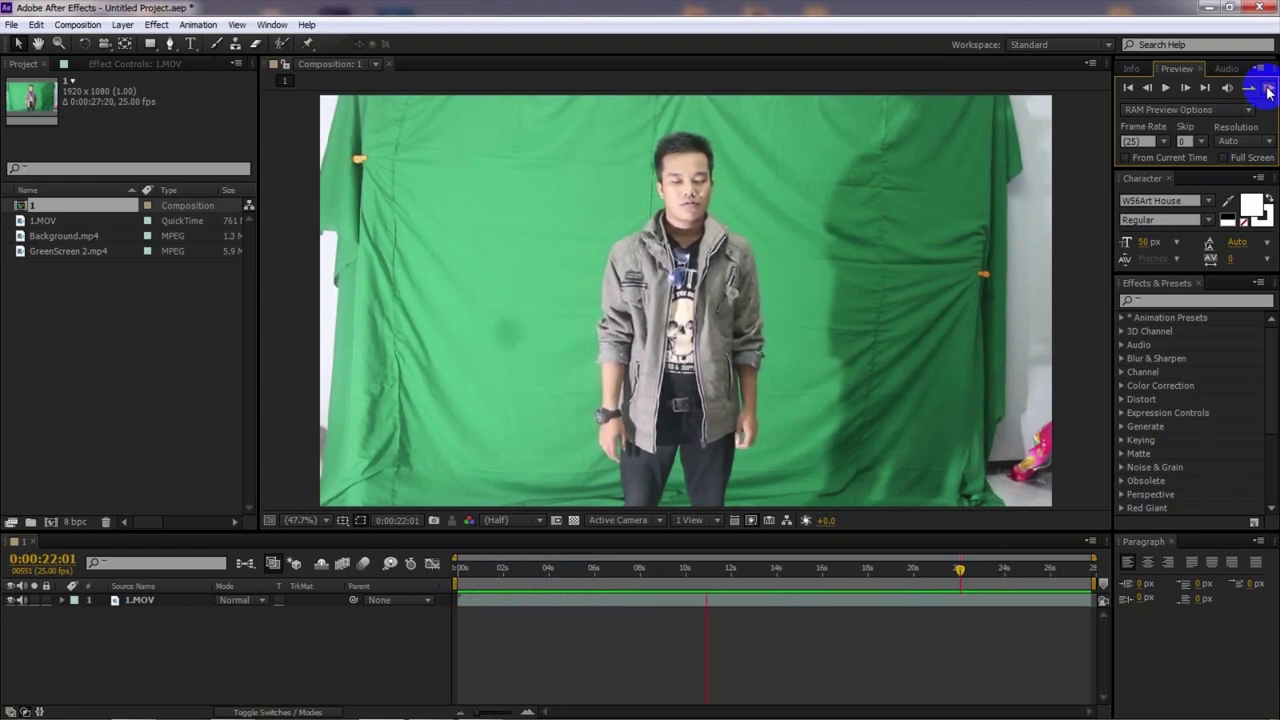
drag(724, 566, 943, 574)
Draw a closed four-point mask around the man on the 1.MOV layer with the Pen tool, excluding the edges of the green backdrop
click(820, 612)
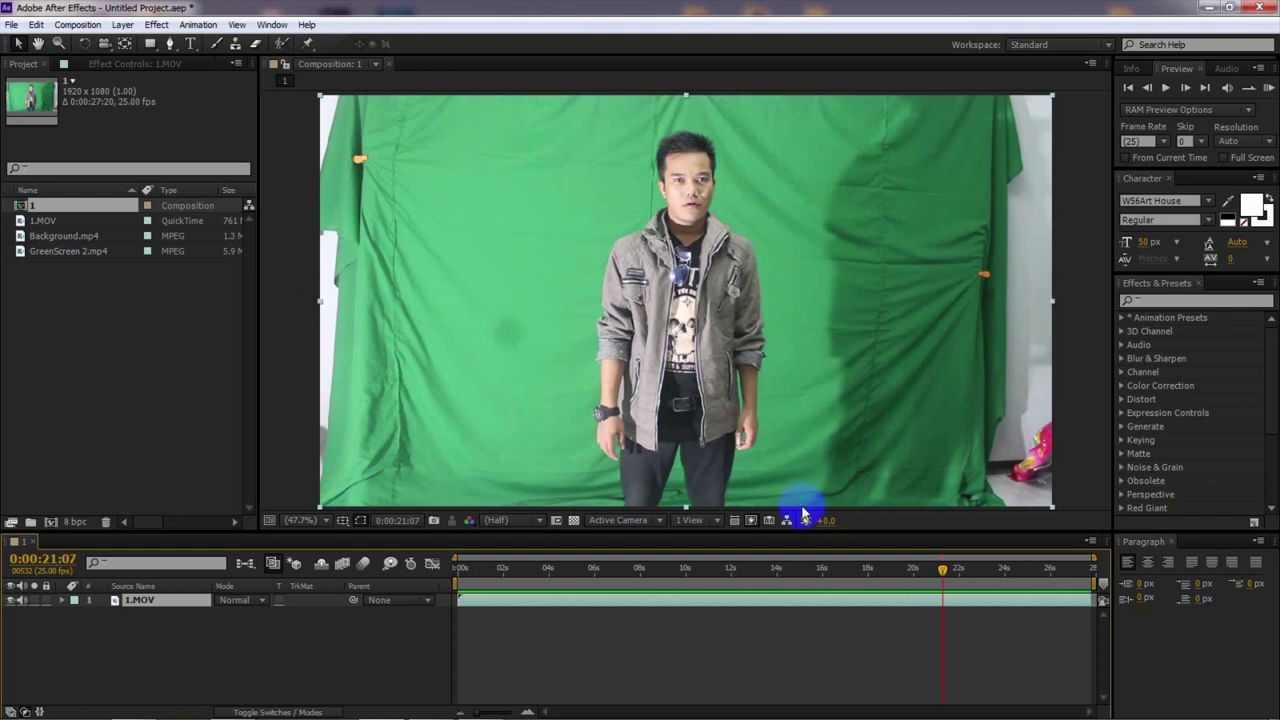
click(171, 45)
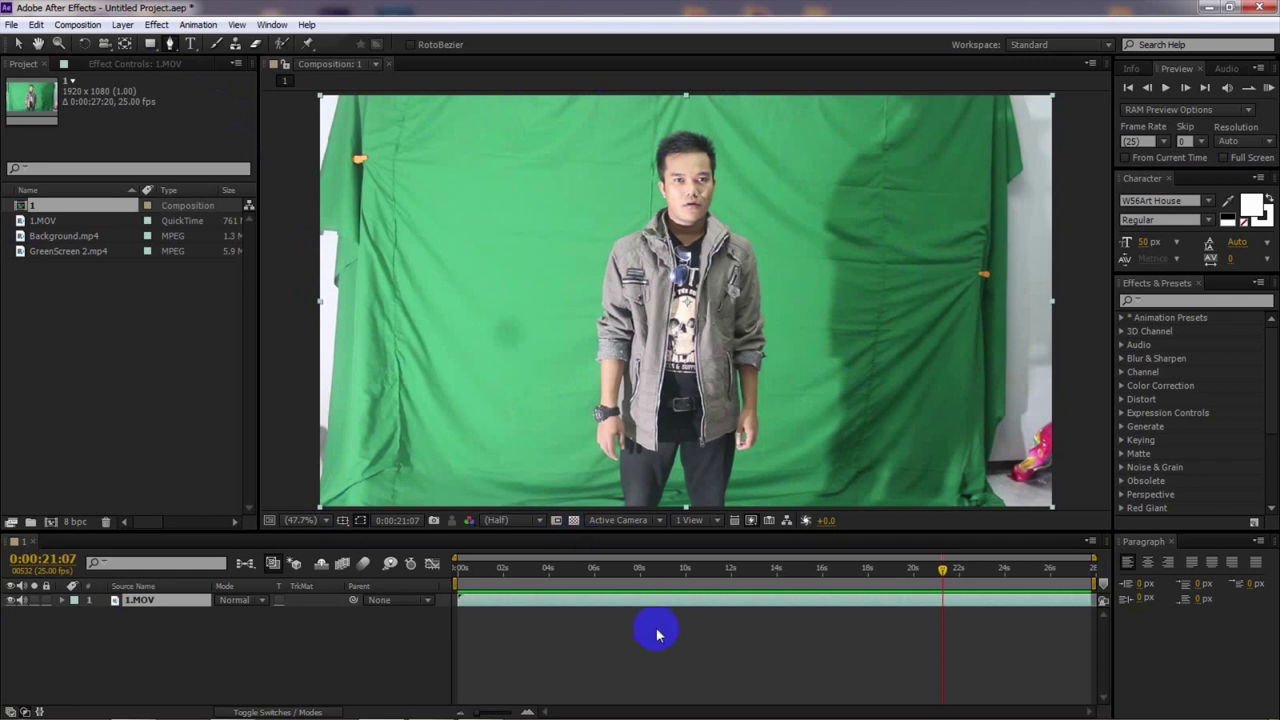
click(646, 600)
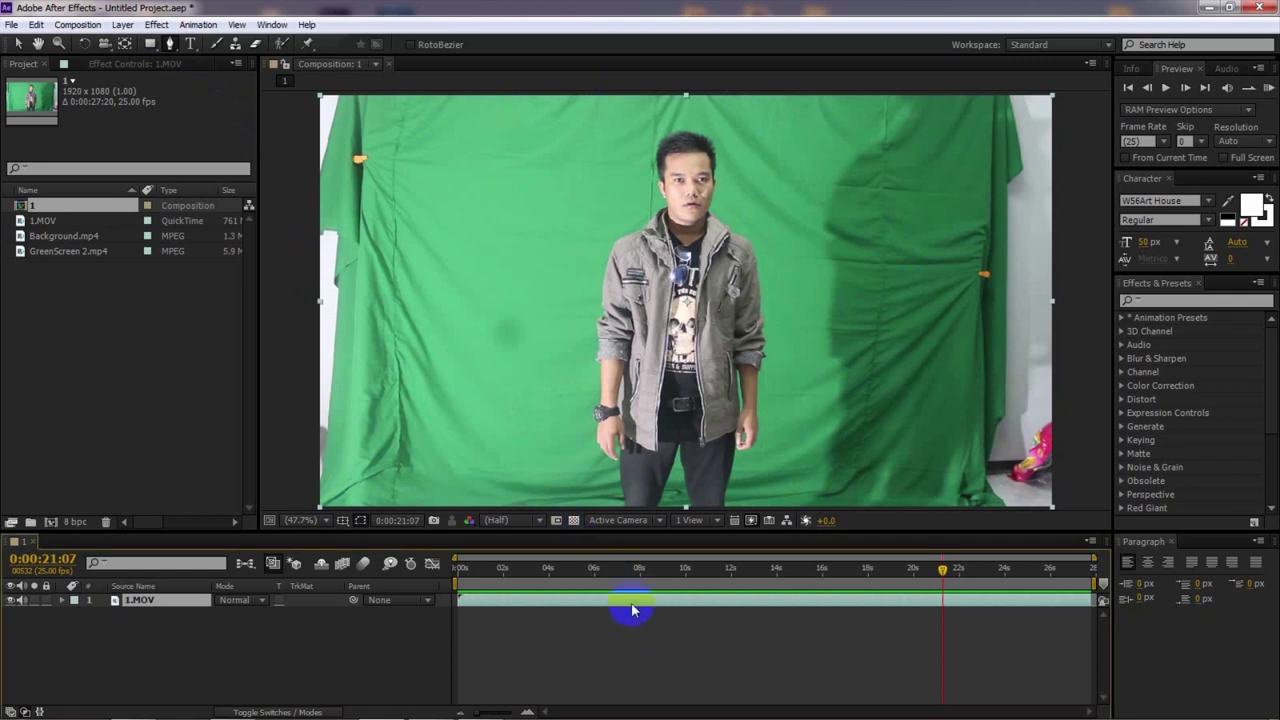
click(502, 113)
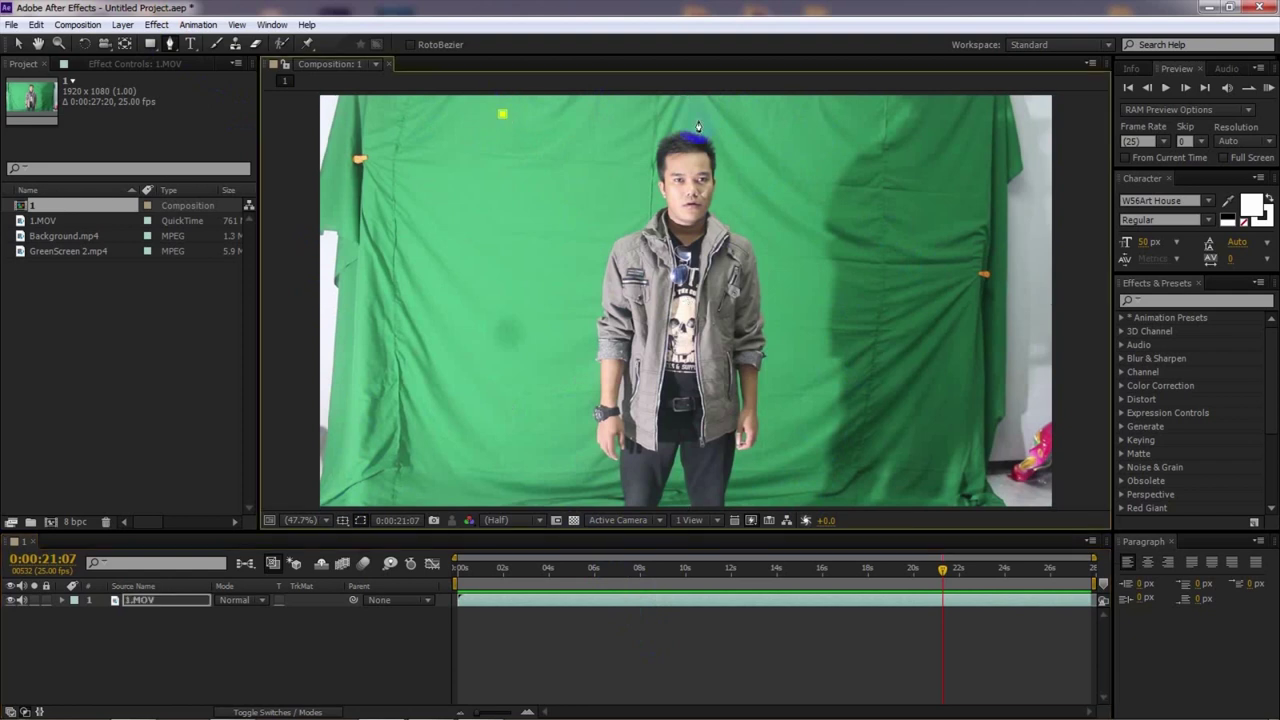
click(835, 108)
drag(835, 108, 835, 112)
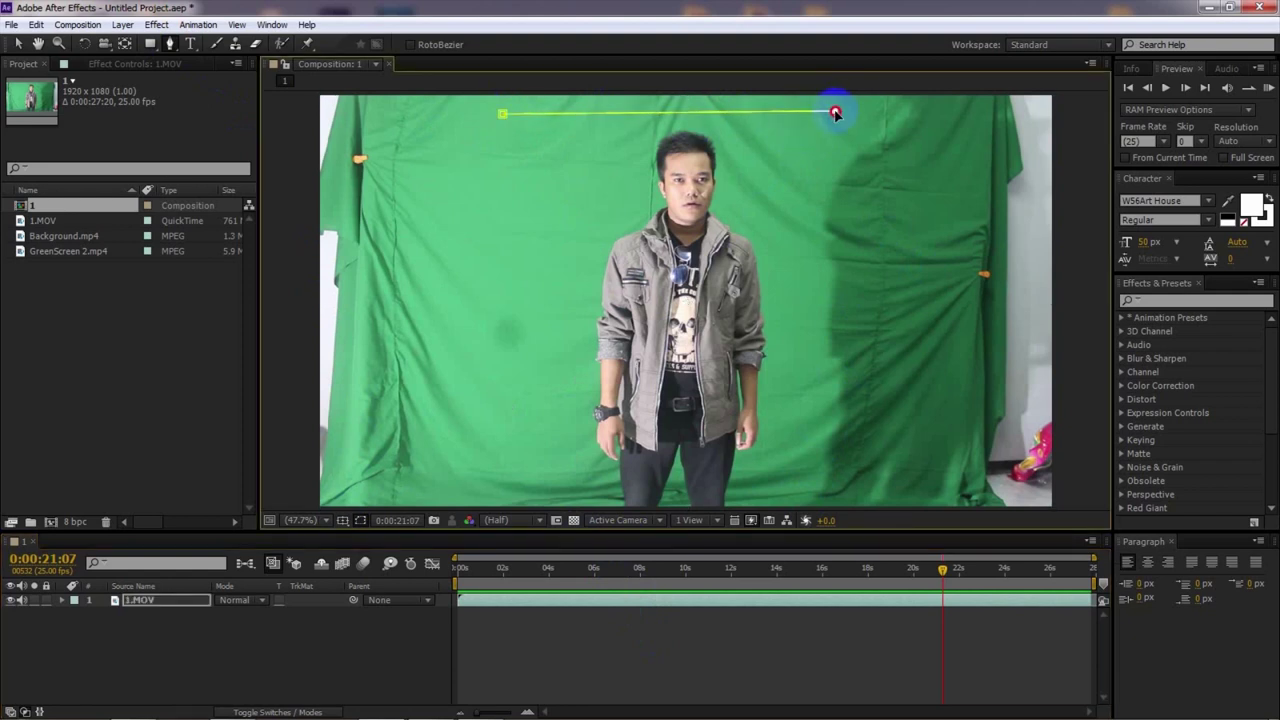
click(821, 506)
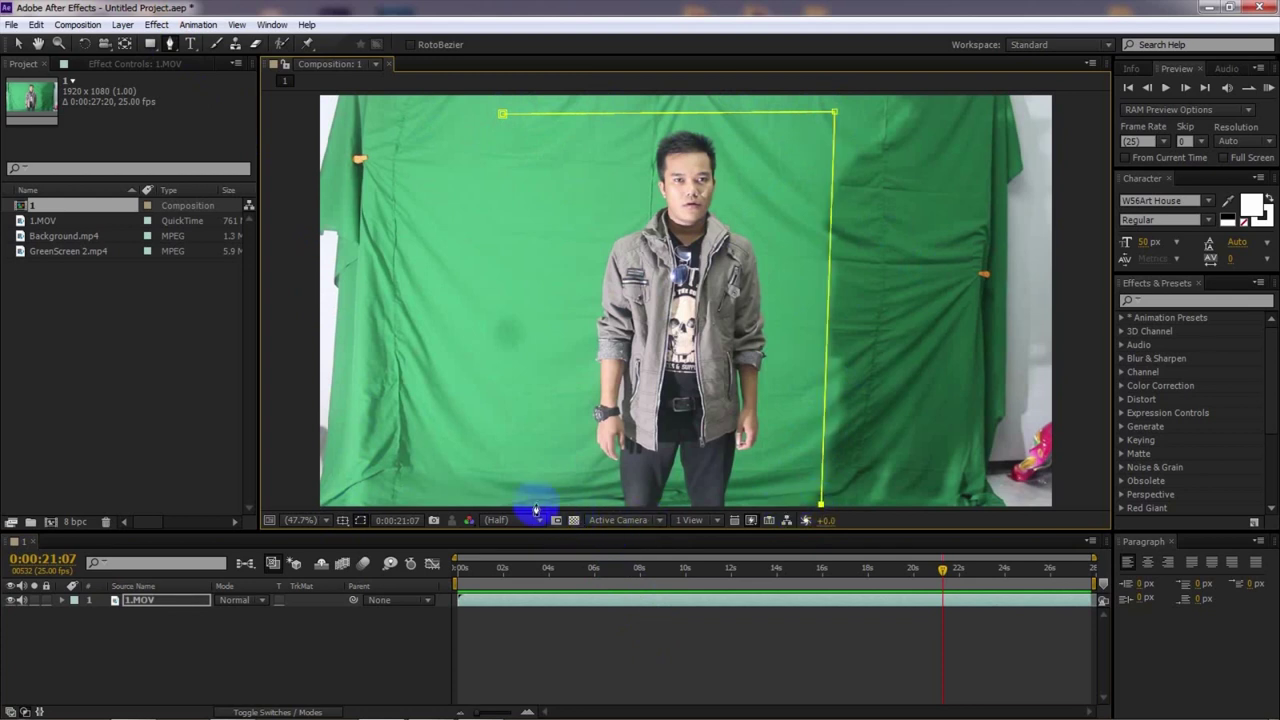
click(504, 503)
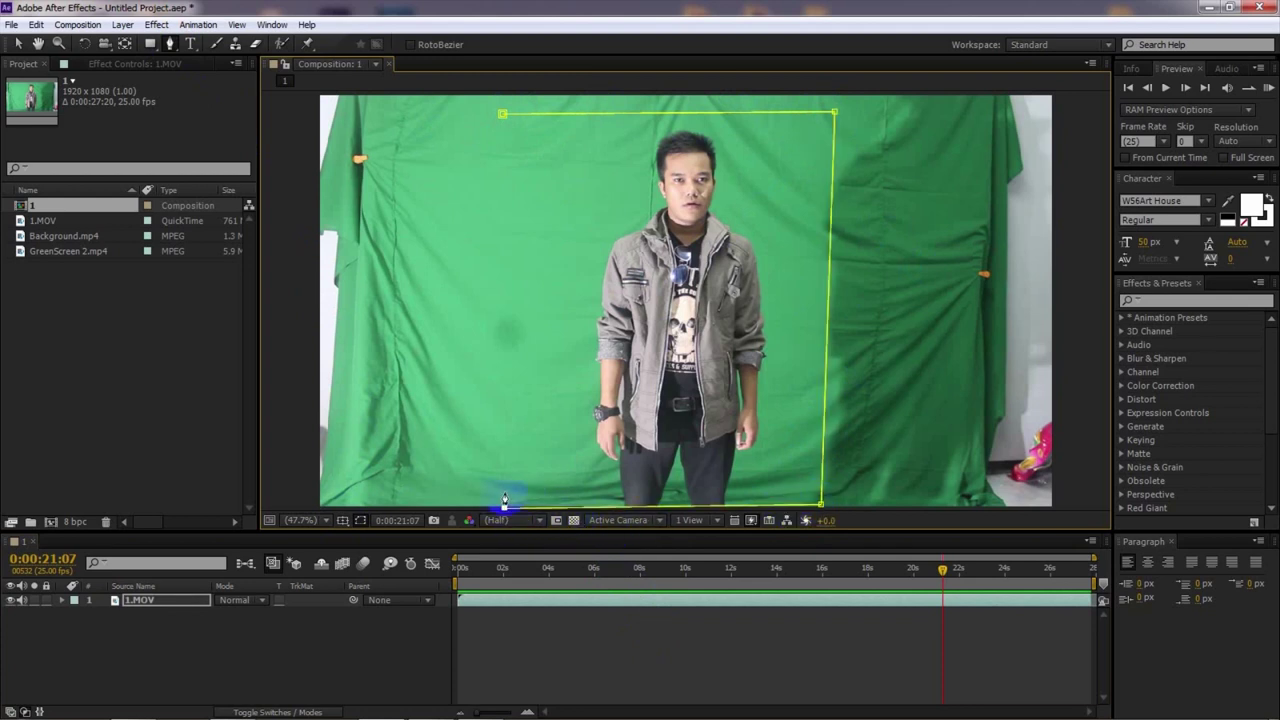
click(503, 114)
drag(834, 112, 836, 114)
drag(822, 505, 822, 508)
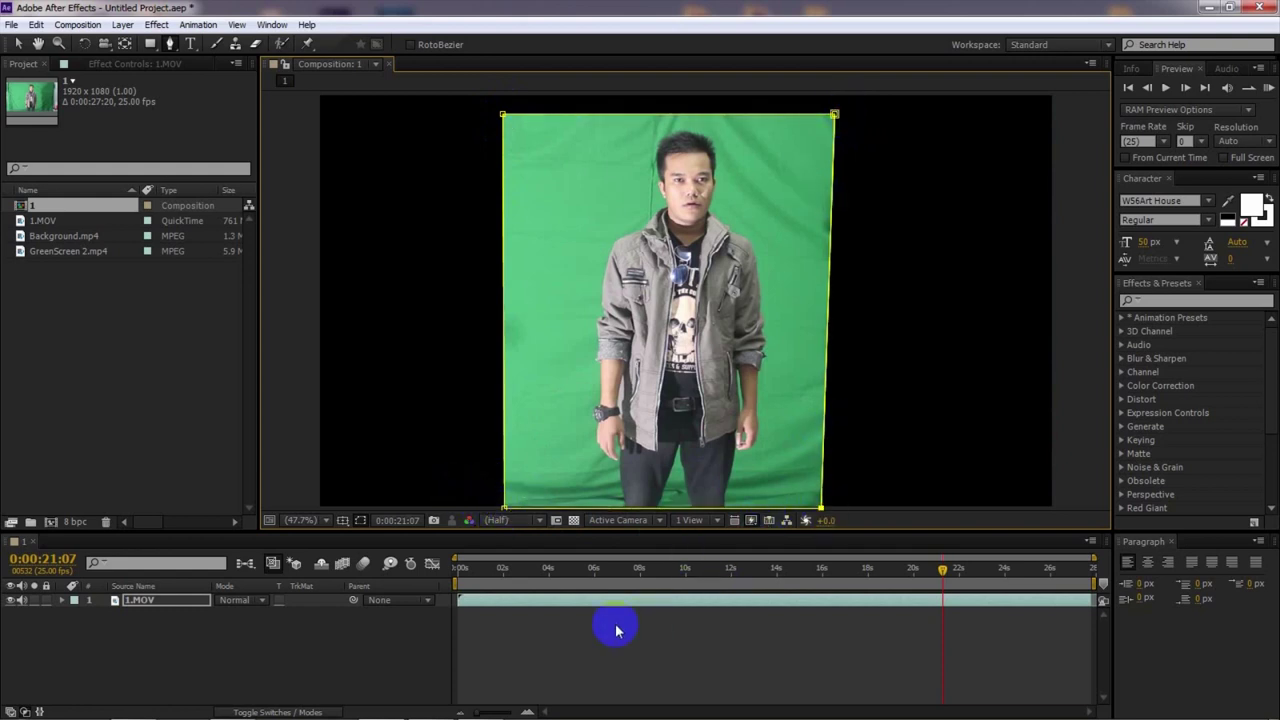
Add a point midway on the mask's right edge, pull it inward near the man's arm, and check the mask at other times
drag(585, 569, 1065, 575)
mouse_move(1083, 575)
mouse_down()
mouse_move(1063, 571)
mouse_move(1090, 571)
mouse_up()
click(735, 380)
click(839, 275)
drag(832, 288, 816, 328)
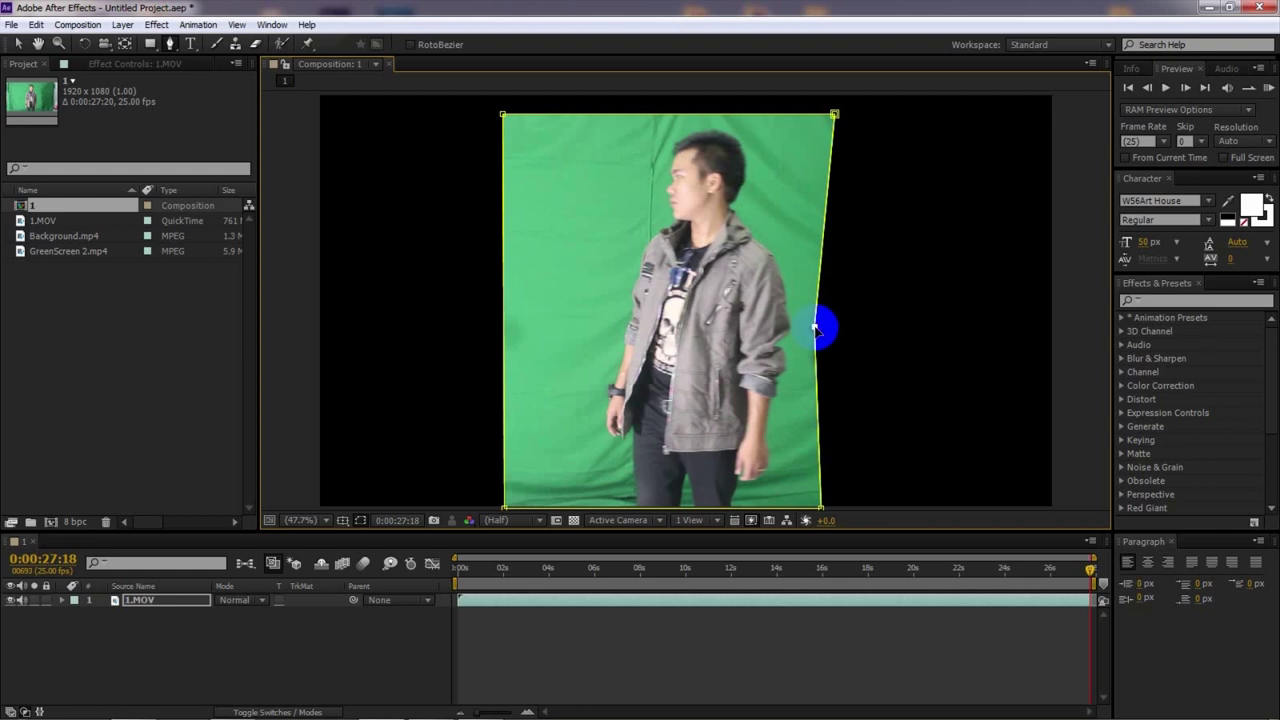
drag(766, 585, 853, 560)
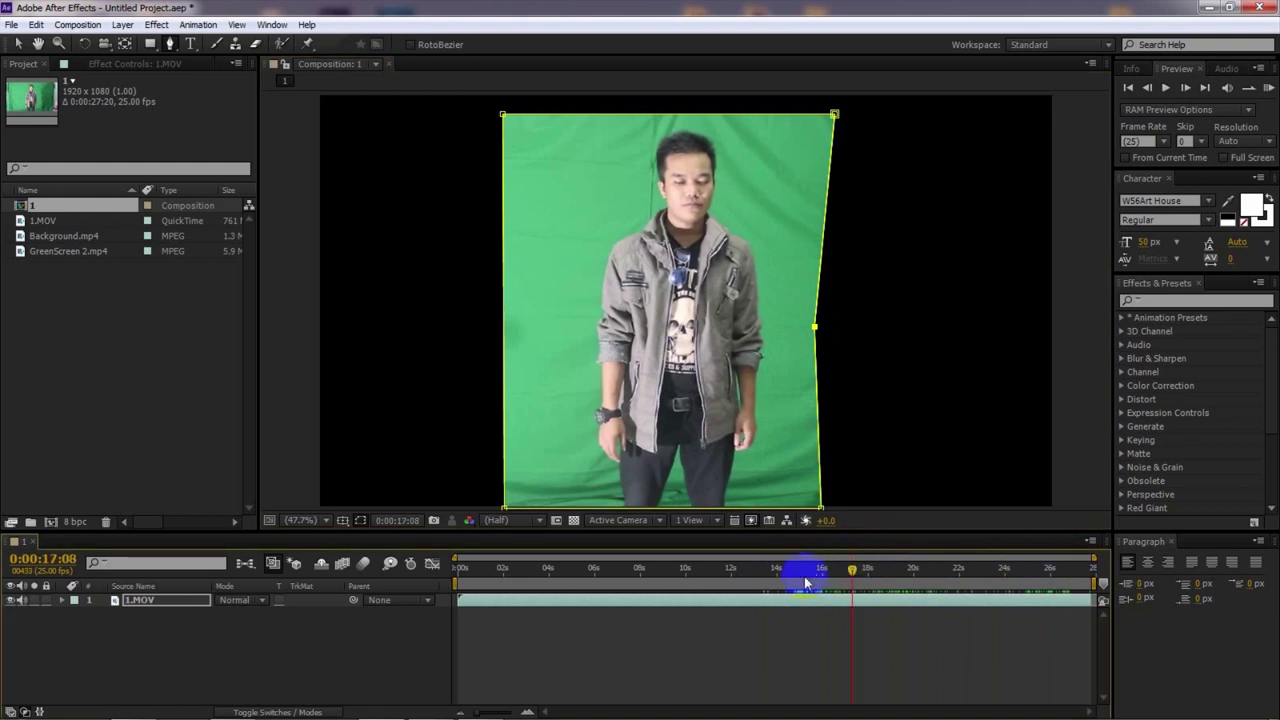
click(744, 574)
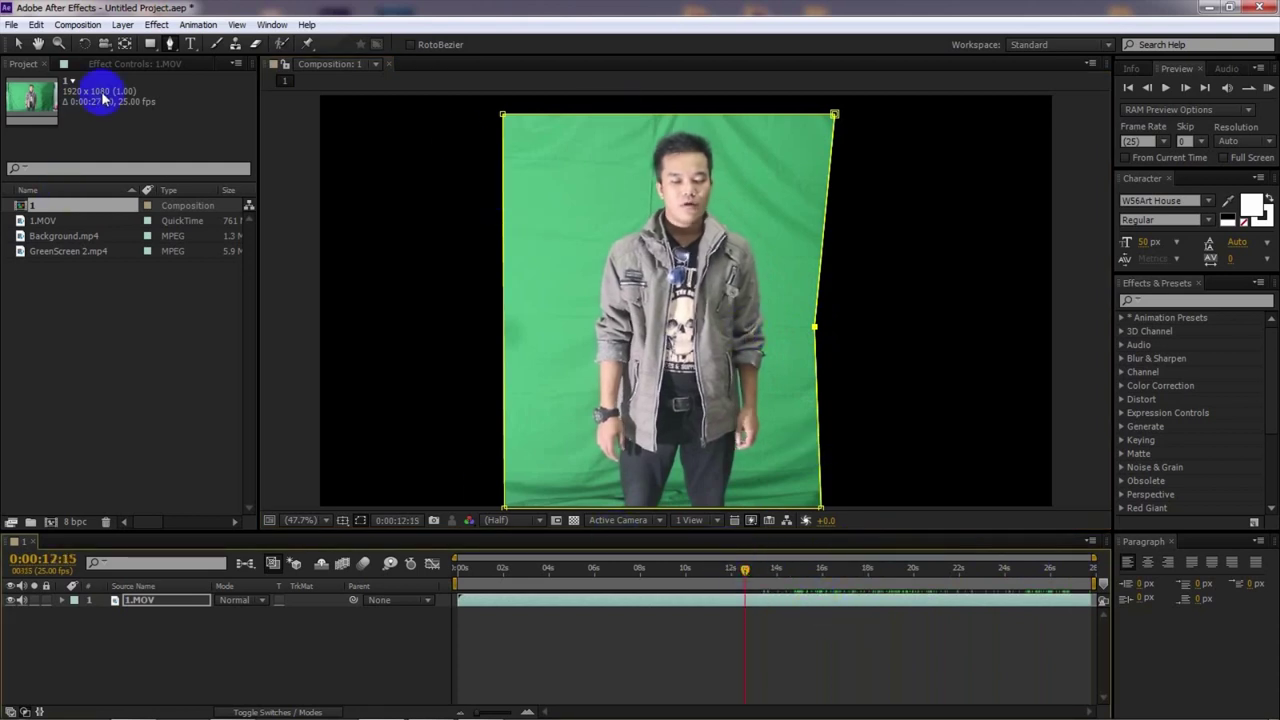
Apply Keylight (1.2) to the 1.MOV layer, sampling the green backdrop beside the man as the Screen Colour, and preview the key
click(155, 26)
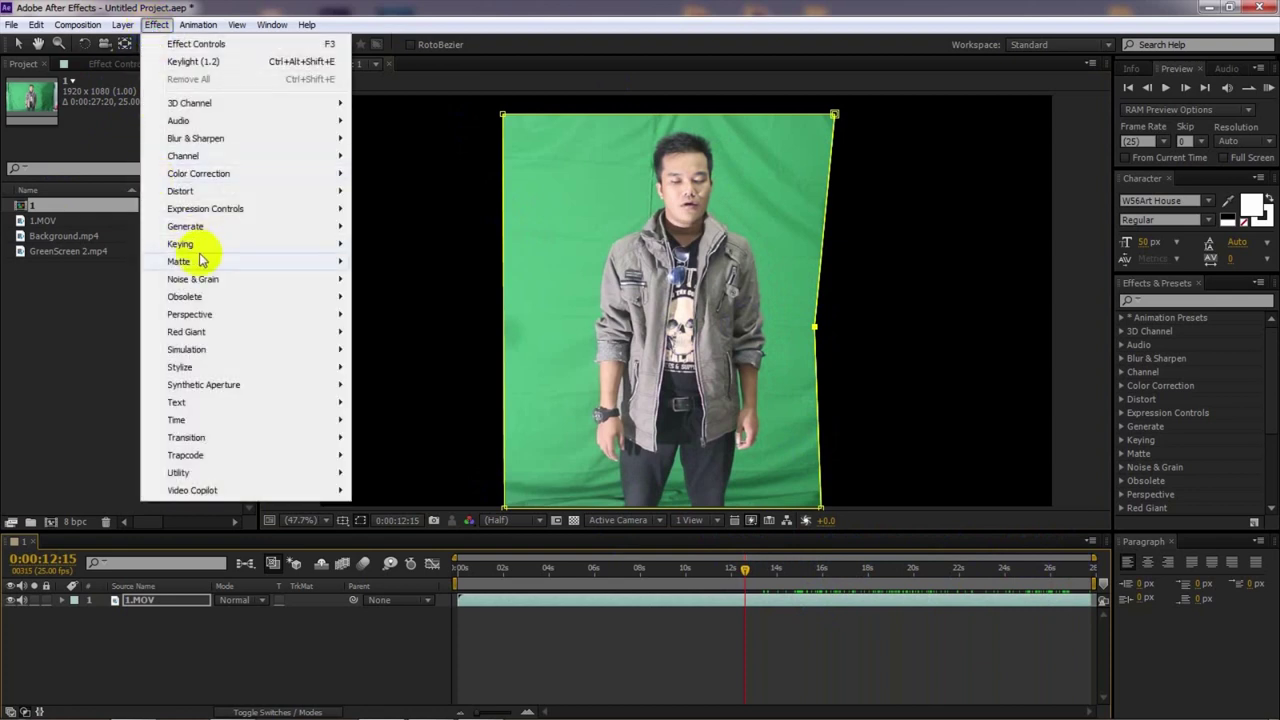
mouse_move(203, 246)
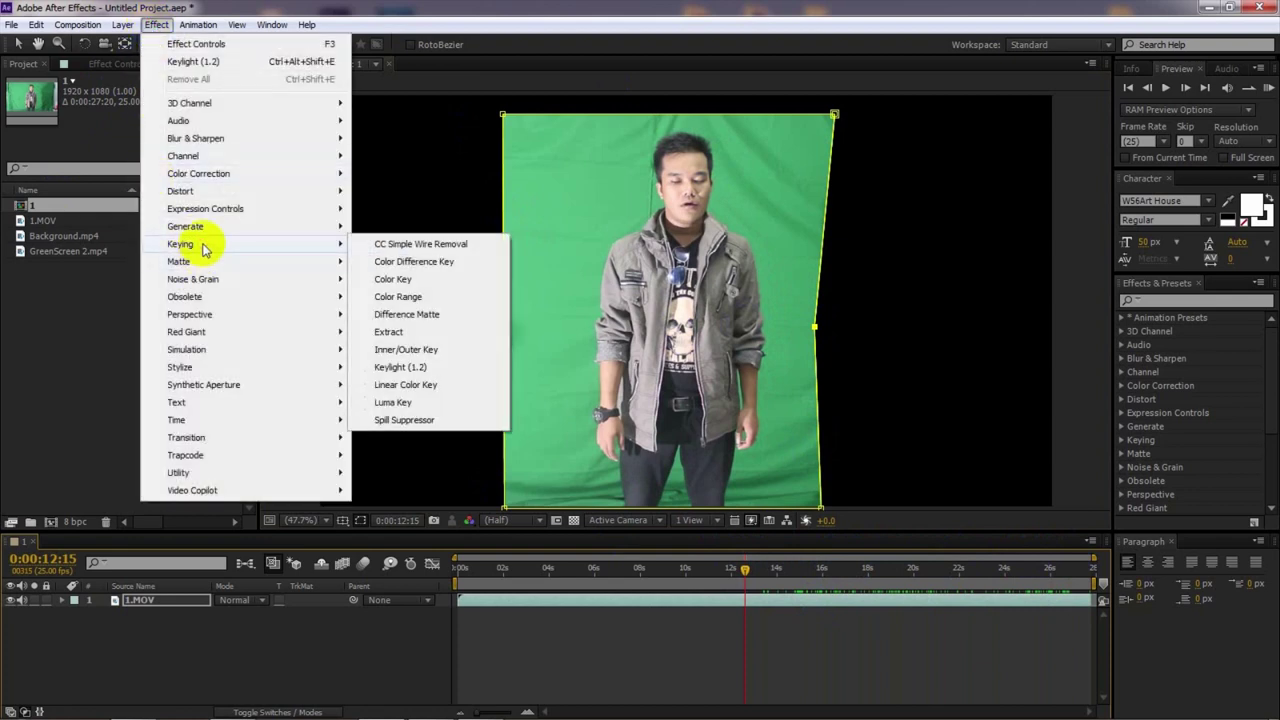
click(393, 370)
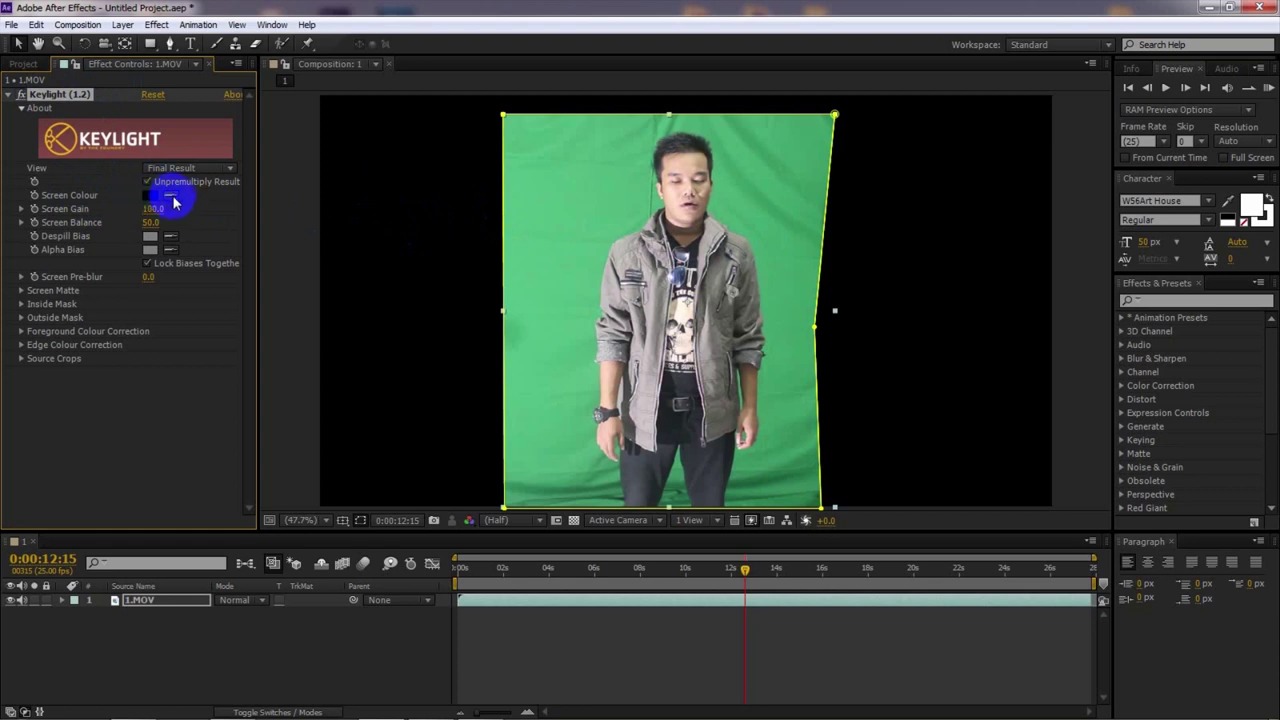
click(172, 193)
click(782, 263)
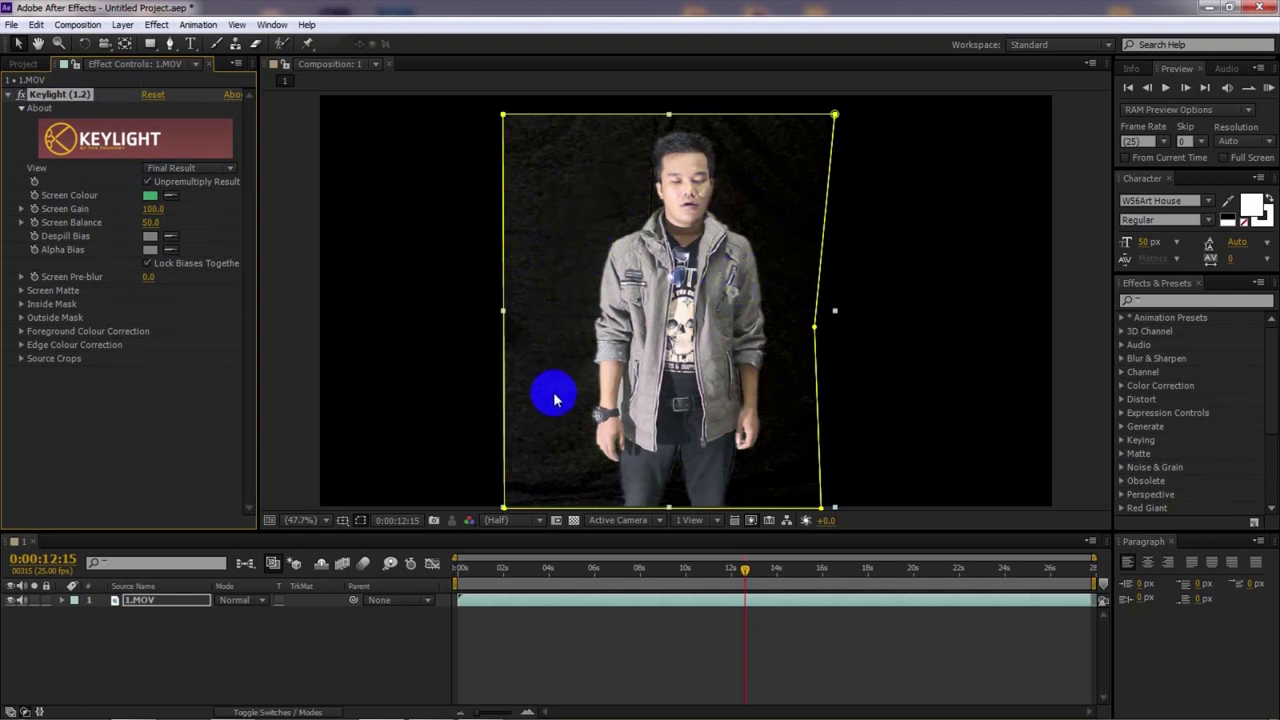
click(1268, 88)
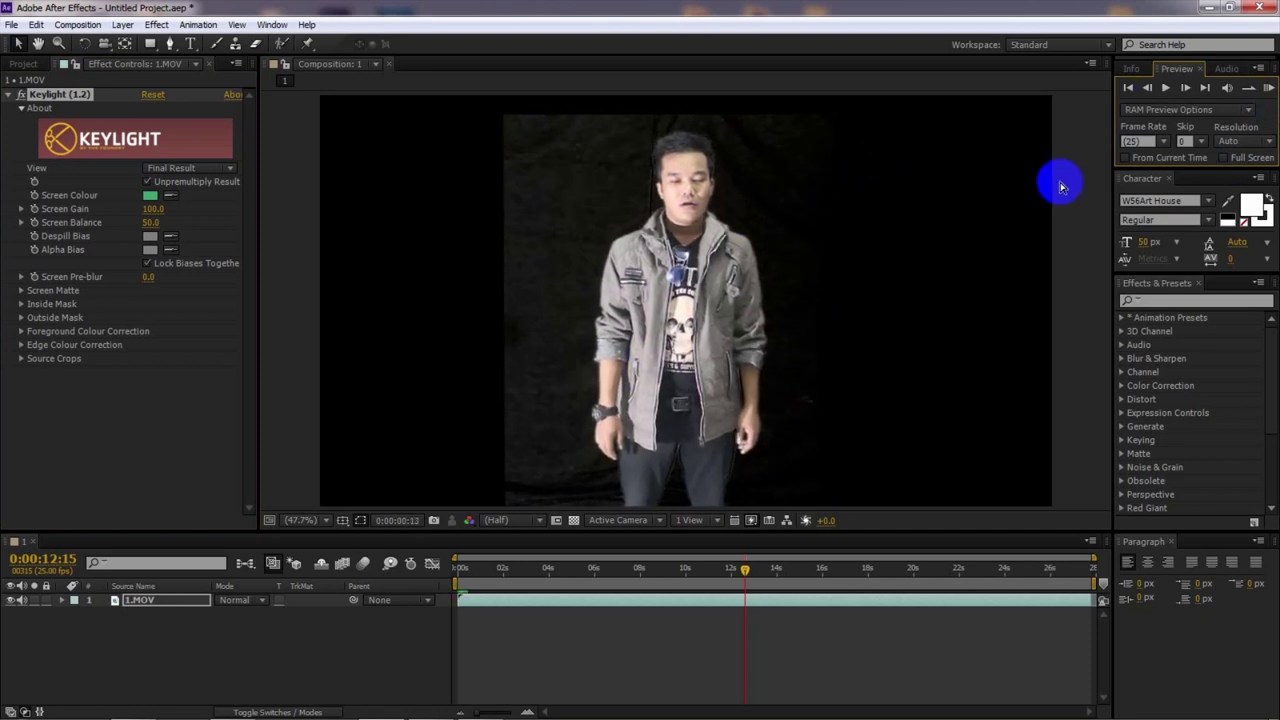
click(783, 598)
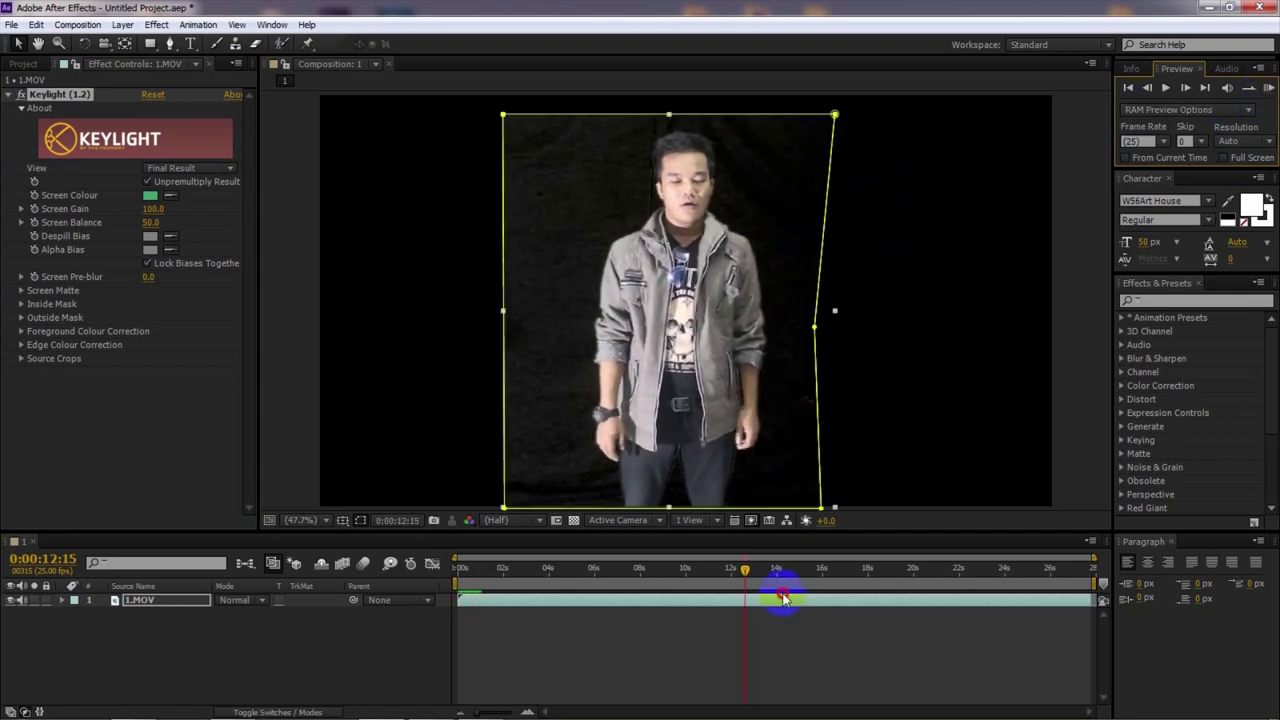
Switch the Keylight view to Screen Matte and raise Clip Black to 66 to clear the backdrop
click(179, 170)
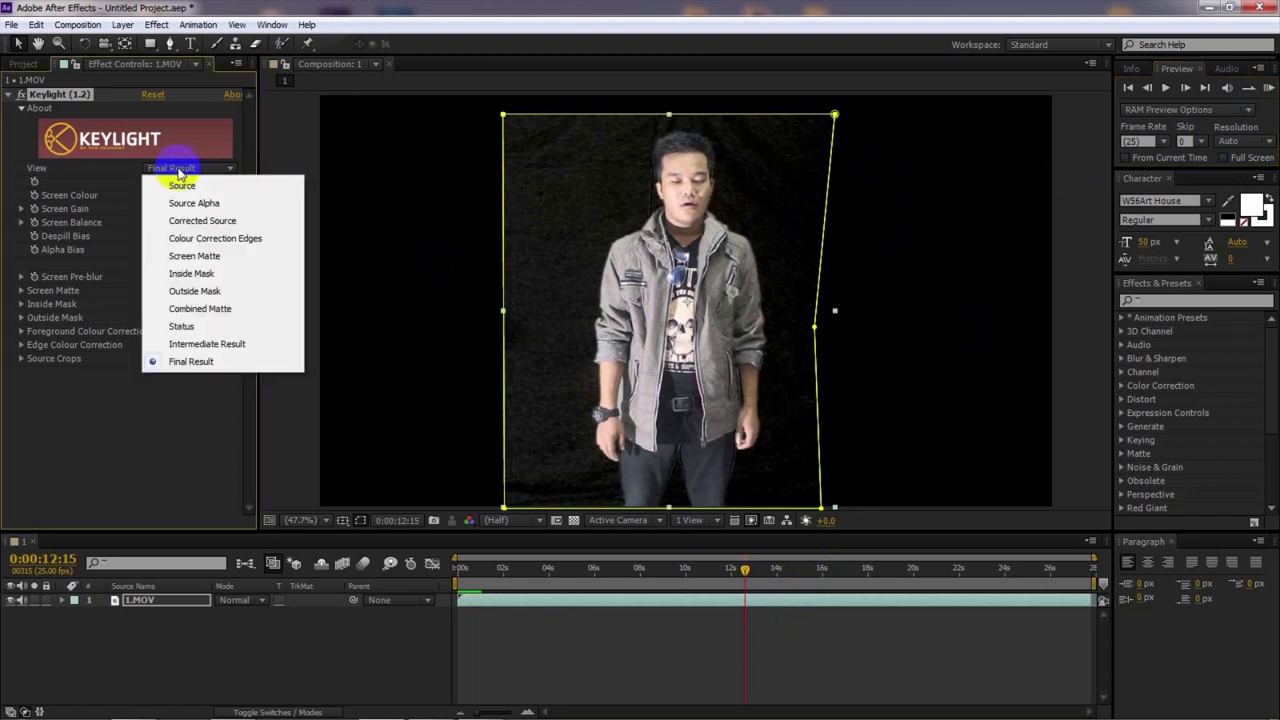
click(195, 256)
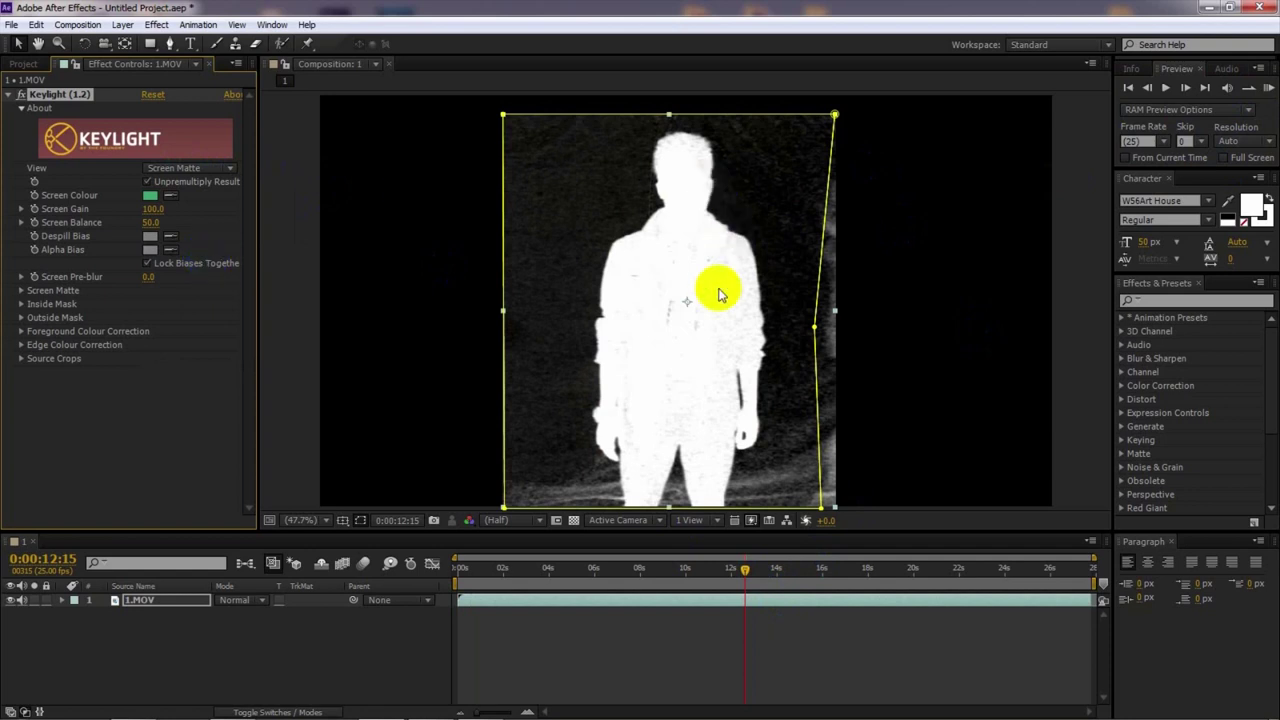
click(21, 290)
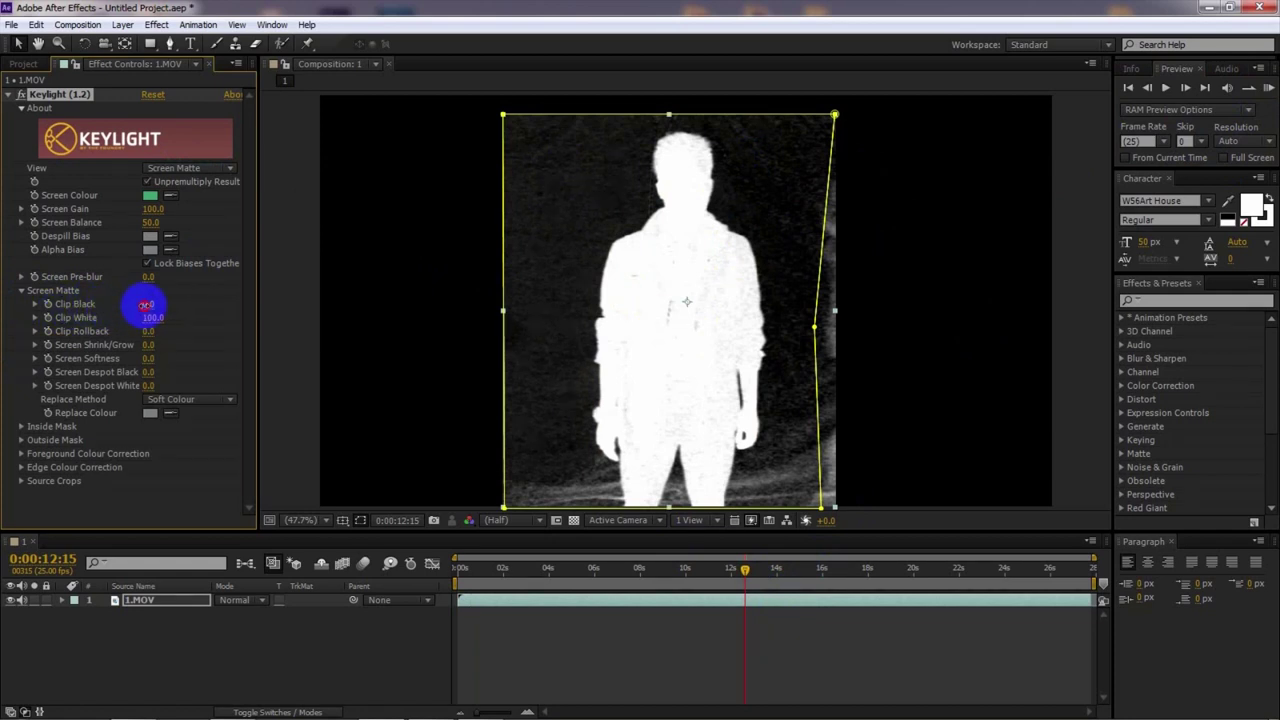
drag(145, 304, 151, 304)
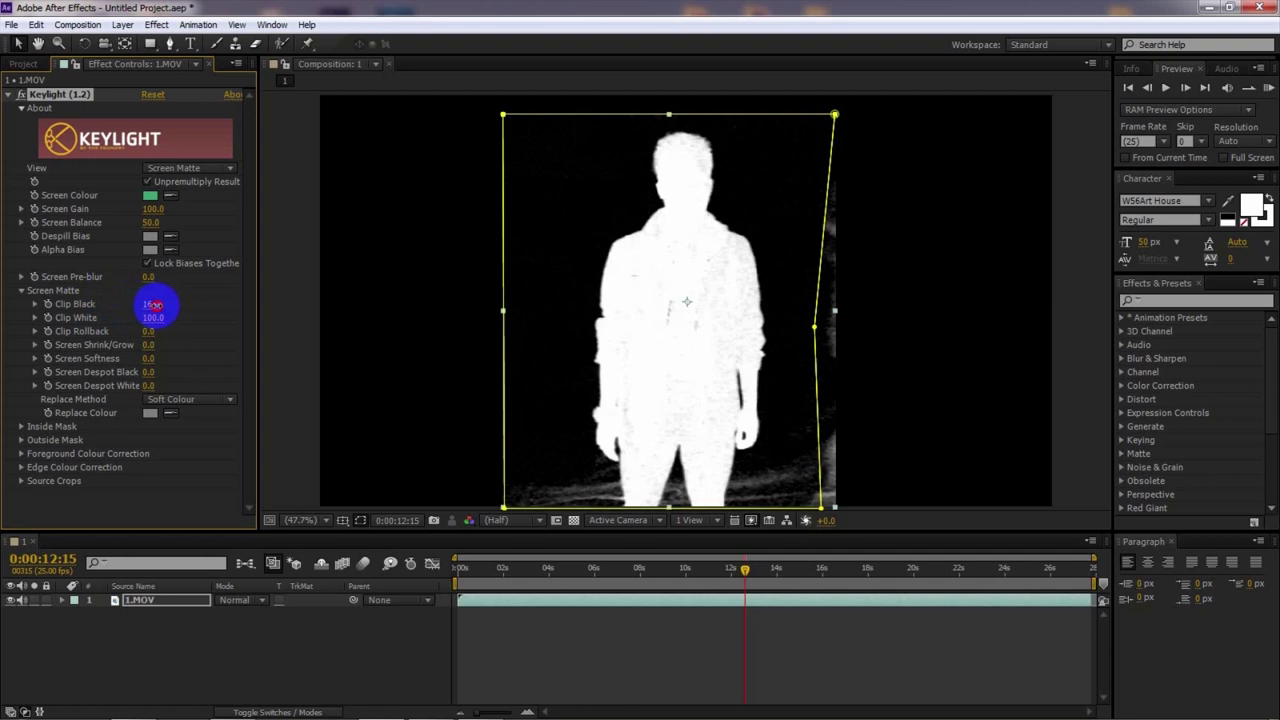
drag(167, 307, 200, 314)
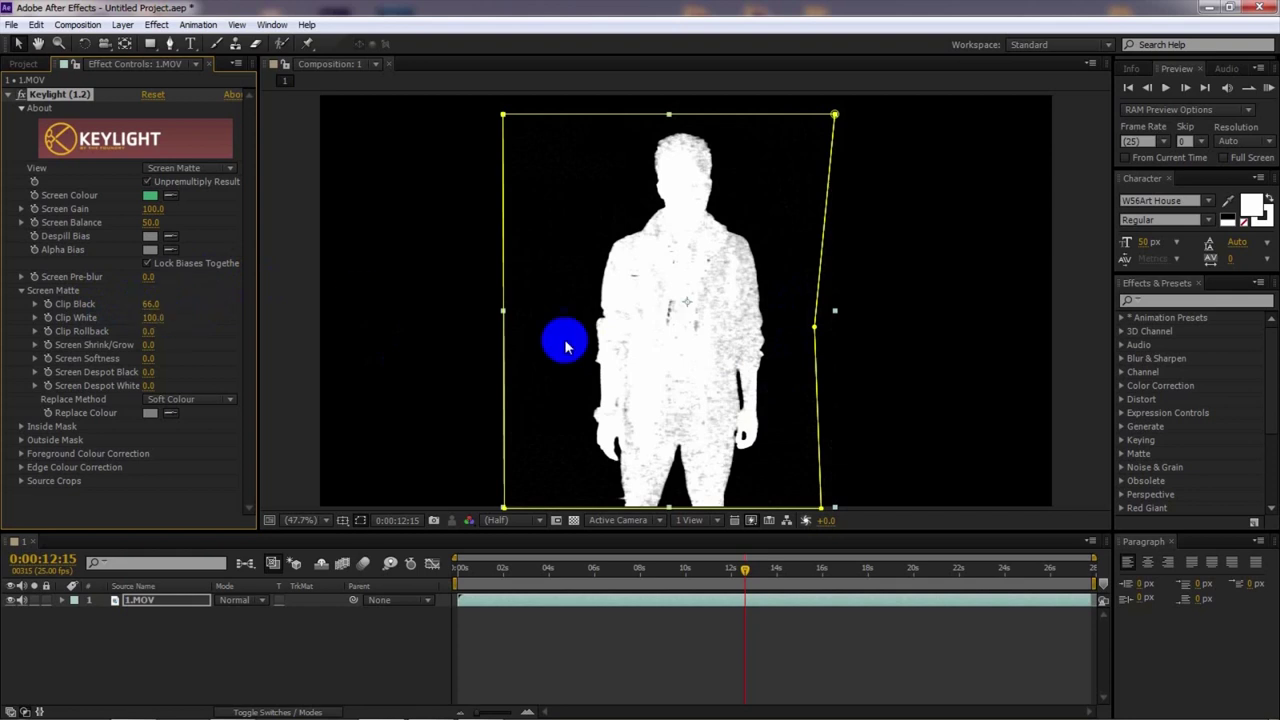
click(720, 244)
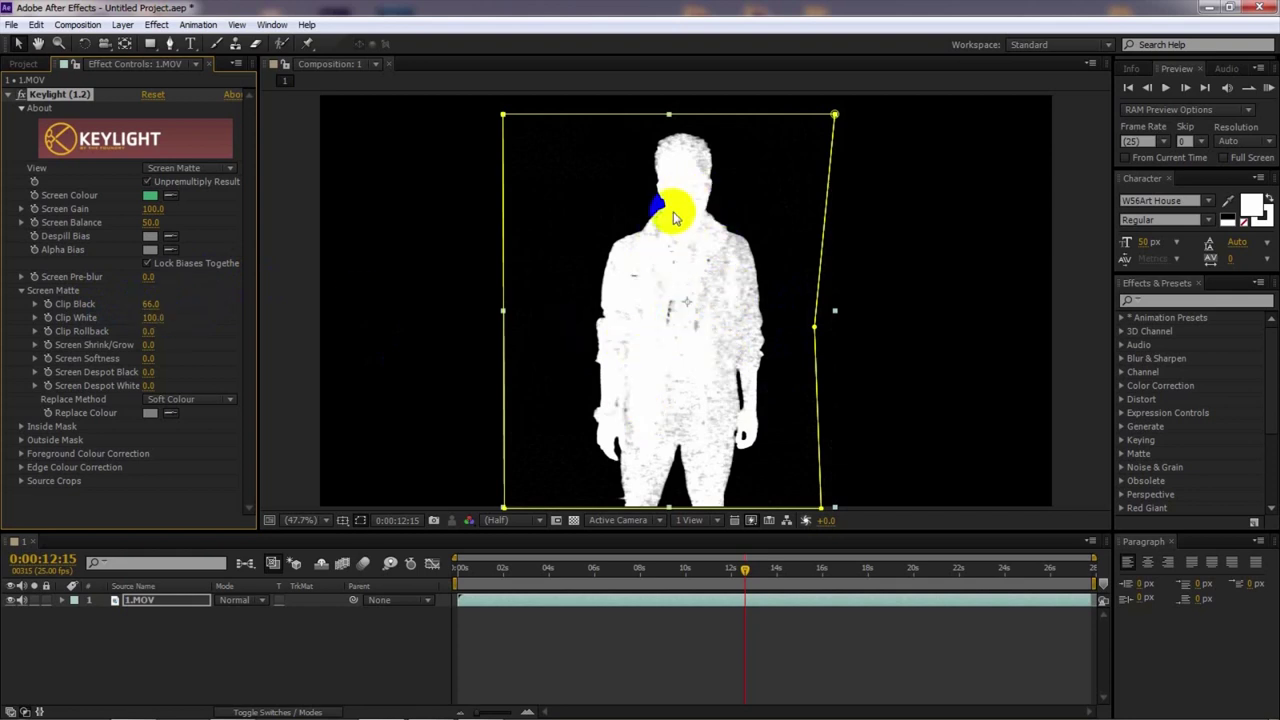
click(700, 195)
Lower the Screen Matte's Clip White to 83 to fill the grey specks in the man's silhouette
click(182, 328)
click(157, 318)
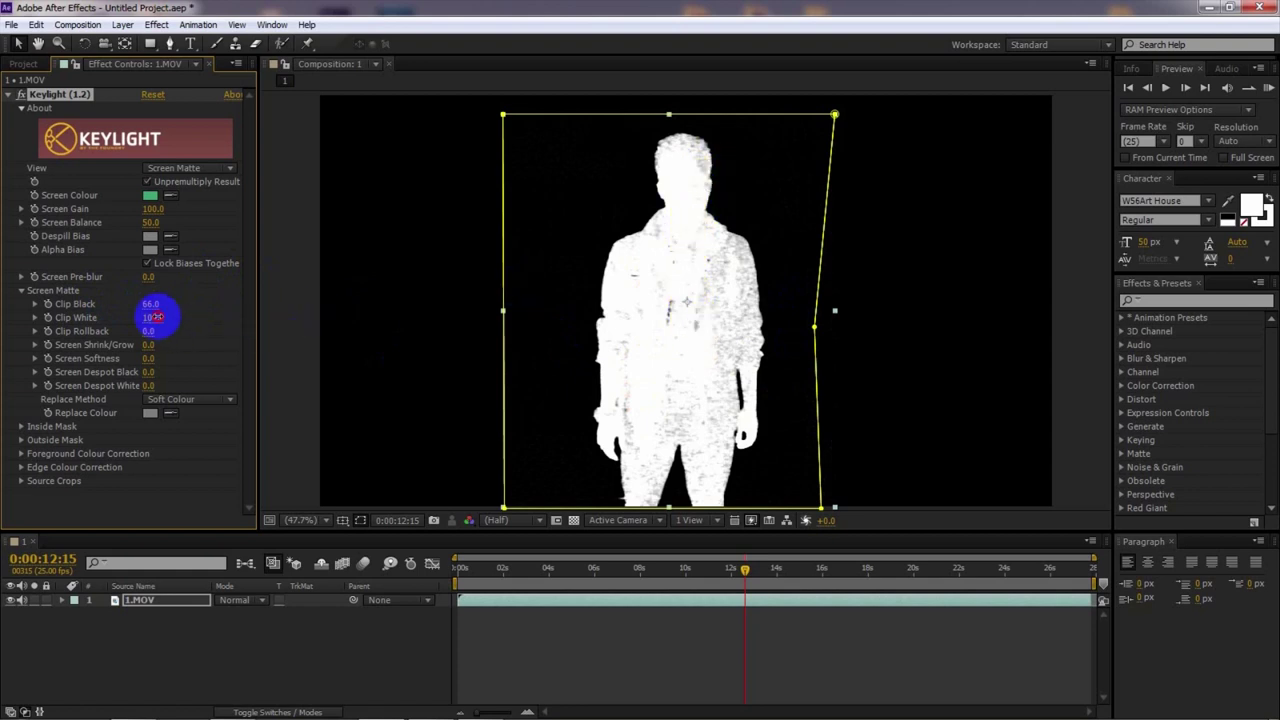
drag(157, 317, 151, 316)
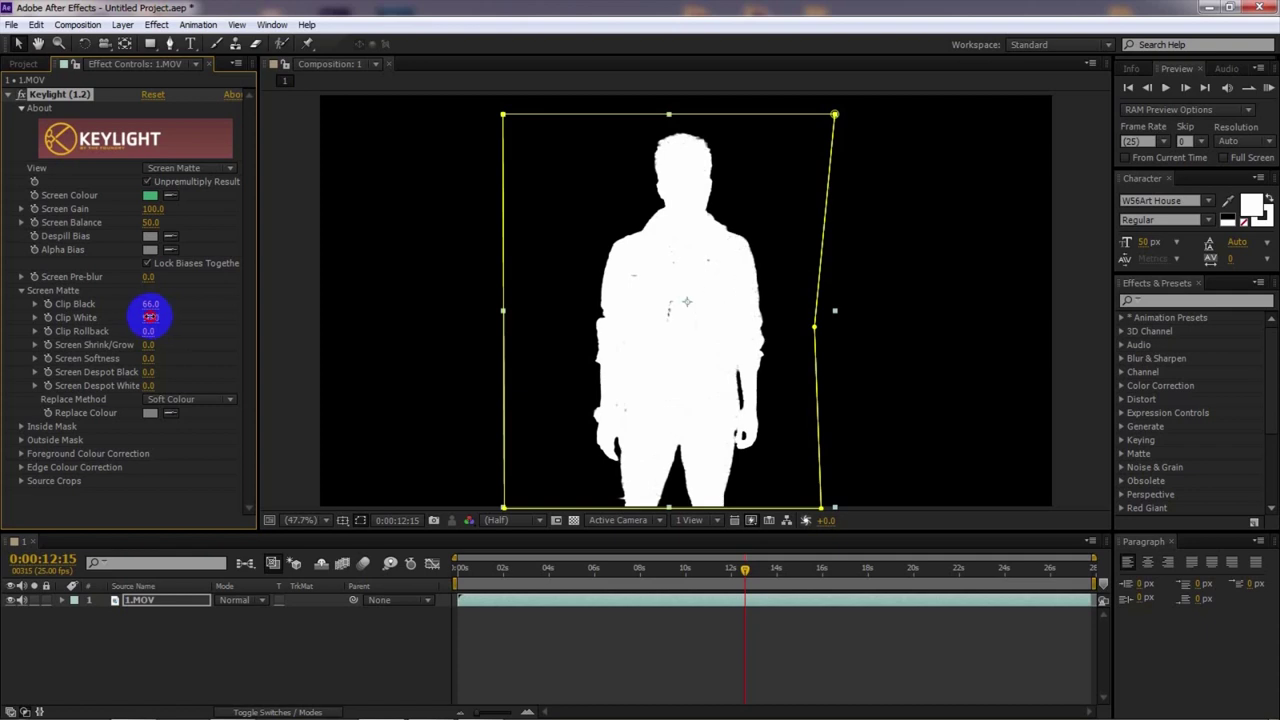
drag(146, 317, 148, 317)
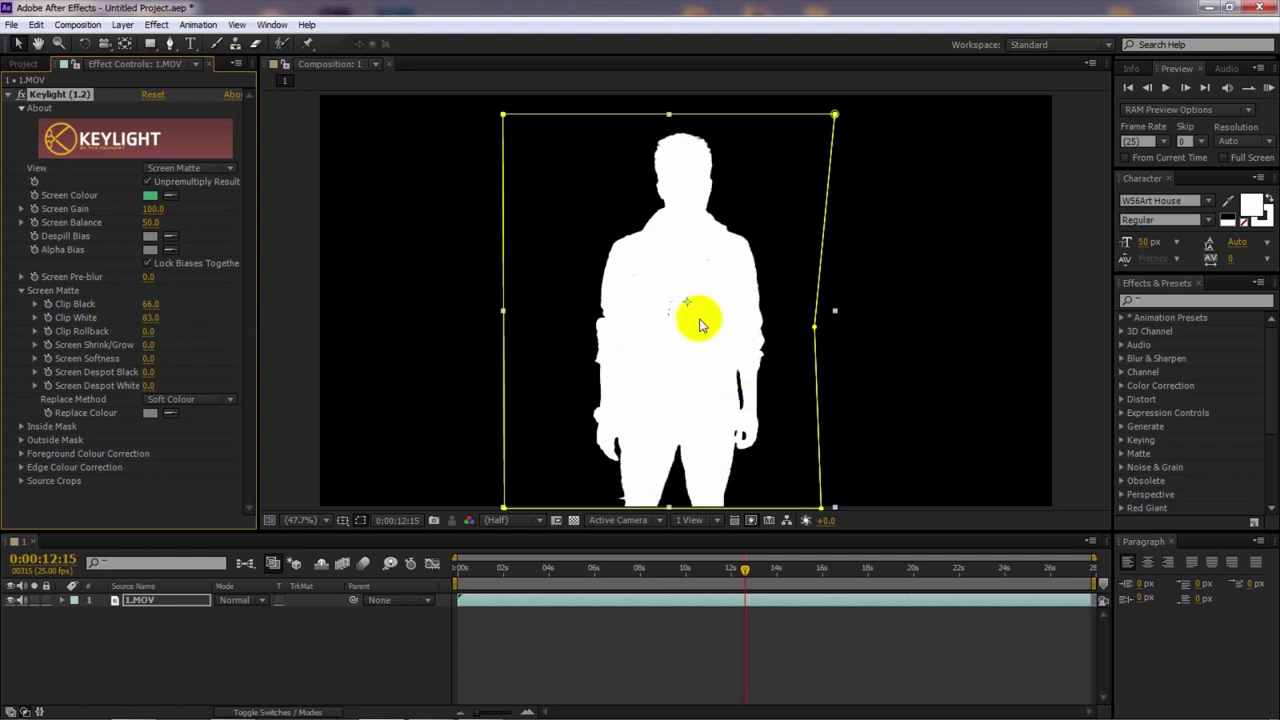
click(702, 190)
click(698, 140)
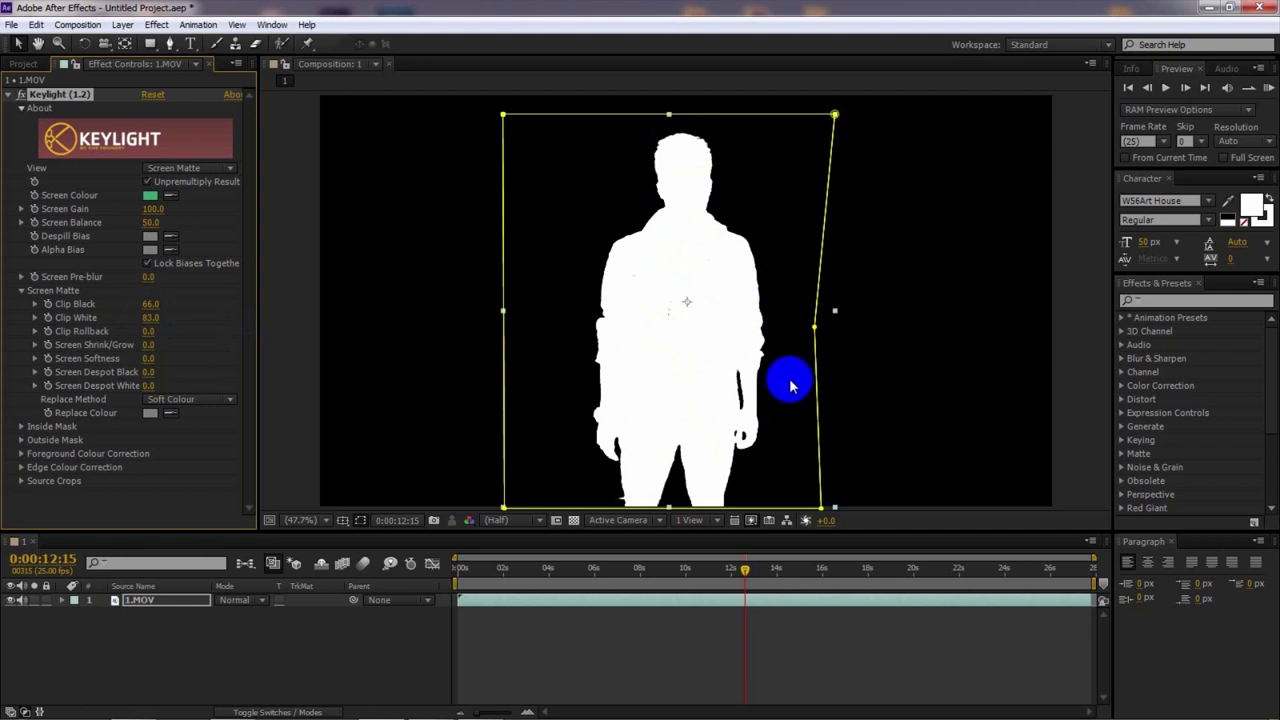
Set the Keylight view back to Final Result and preview the keyed footage
click(190, 178)
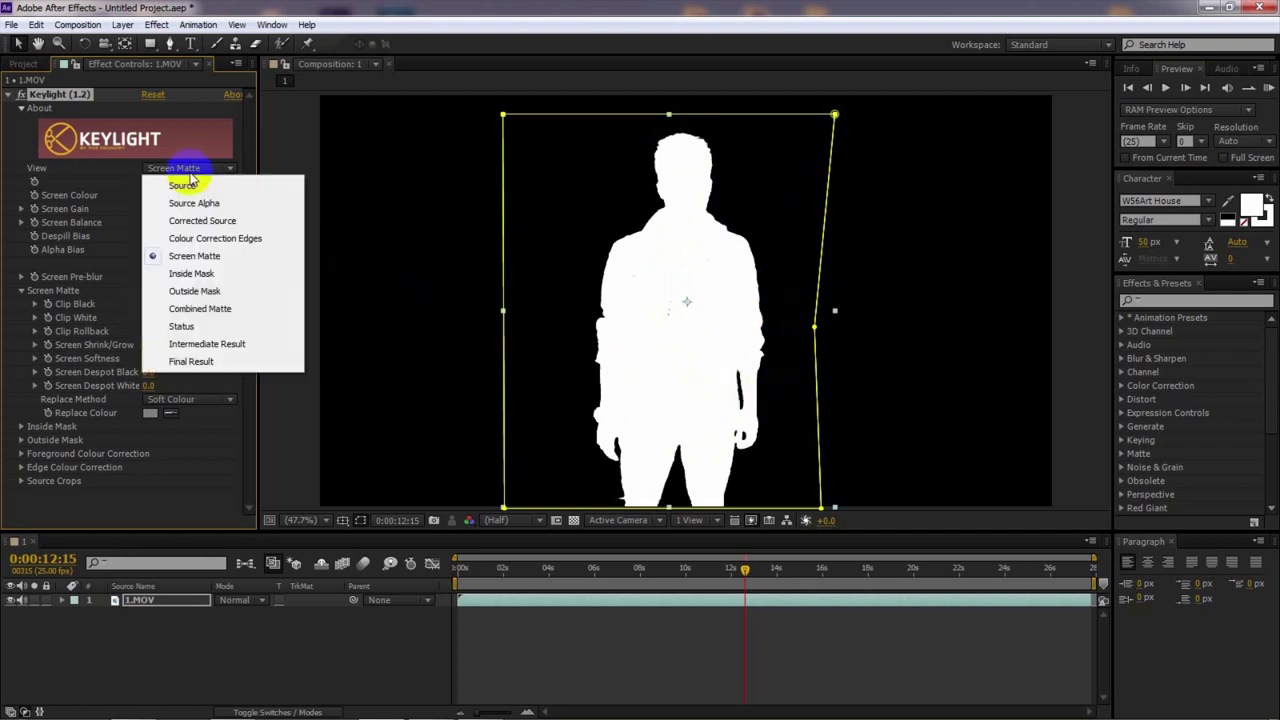
click(213, 364)
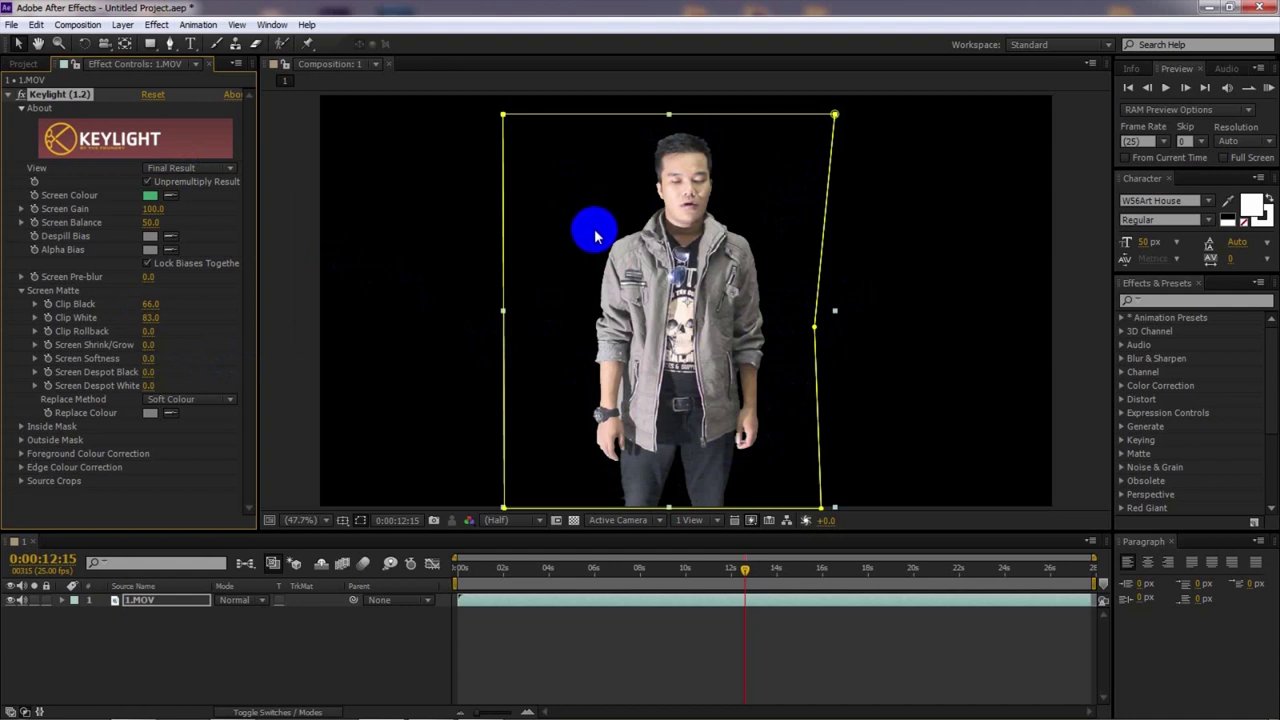
click(1270, 89)
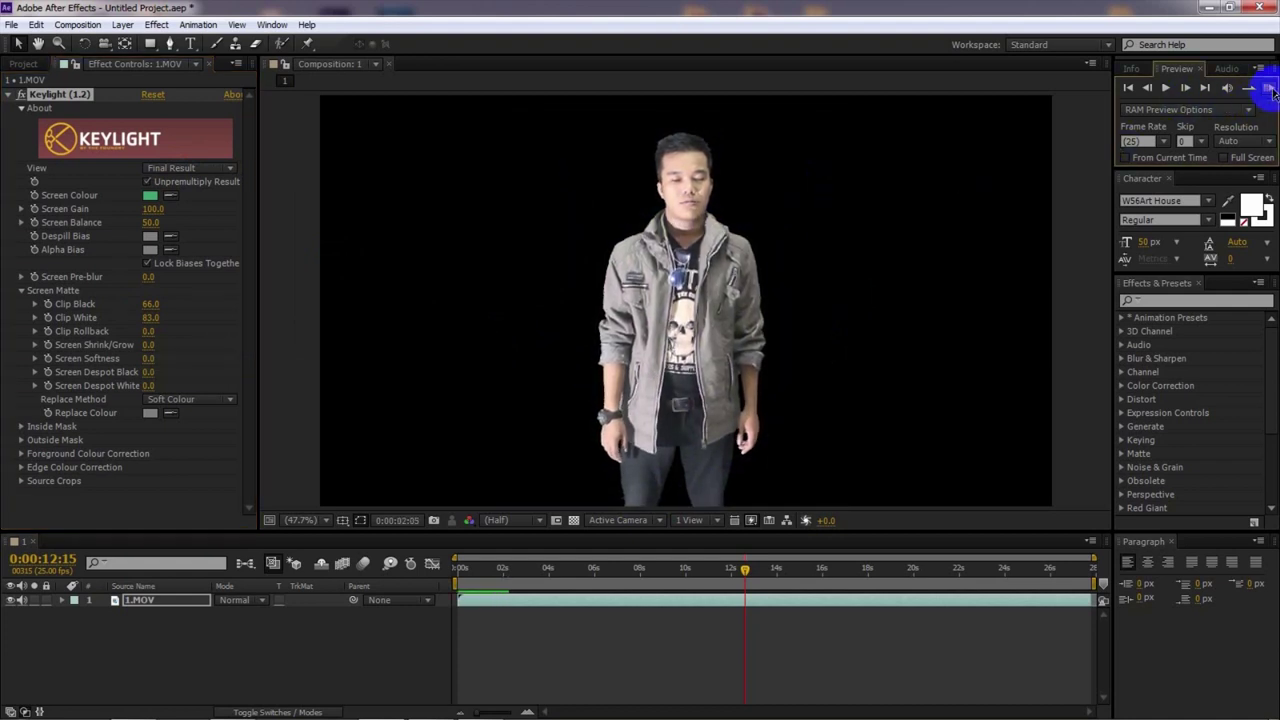
click(655, 578)
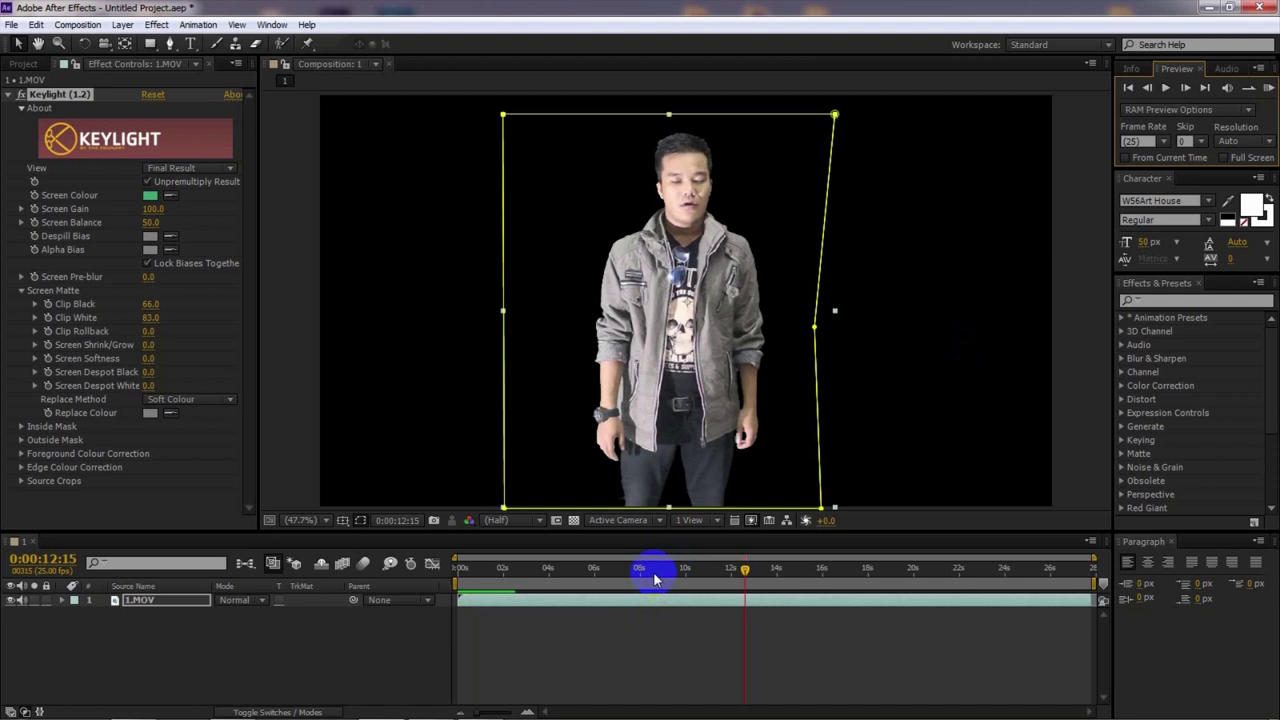
Add Background.mp4 to the composition beneath the 1.MOV layer and check it at several times
click(28, 66)
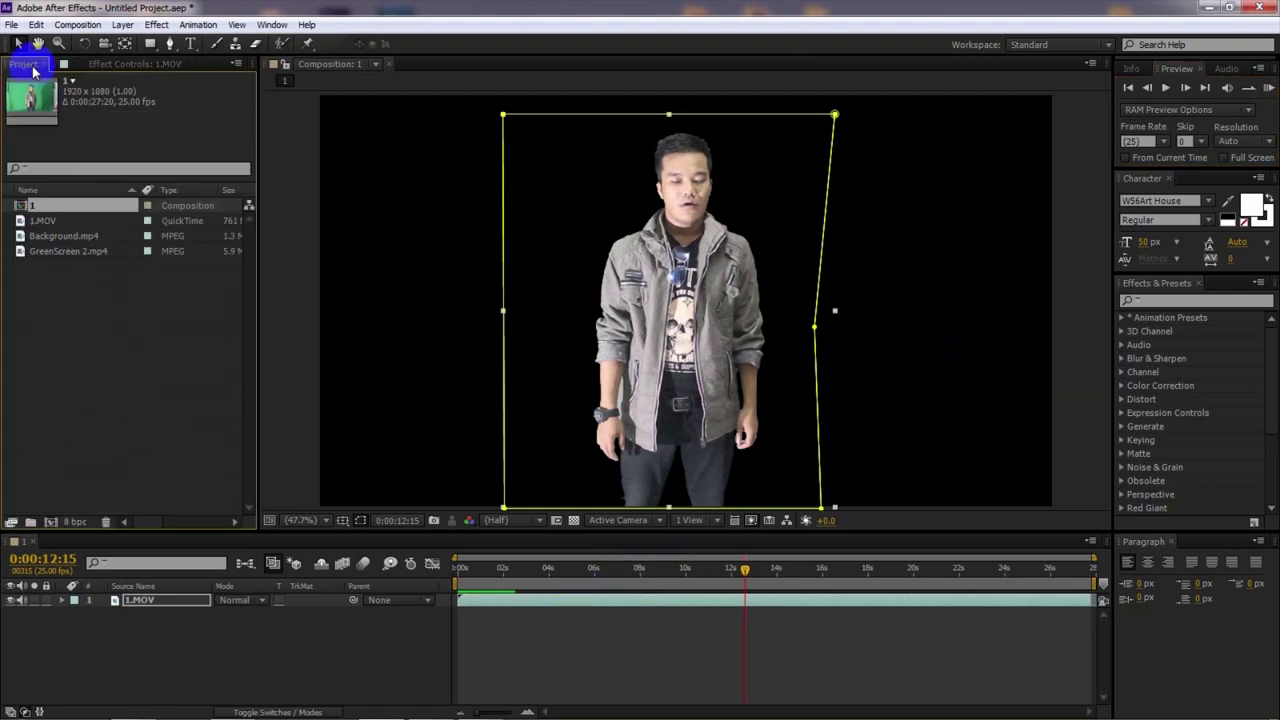
click(48, 304)
drag(64, 258, 120, 657)
click(556, 570)
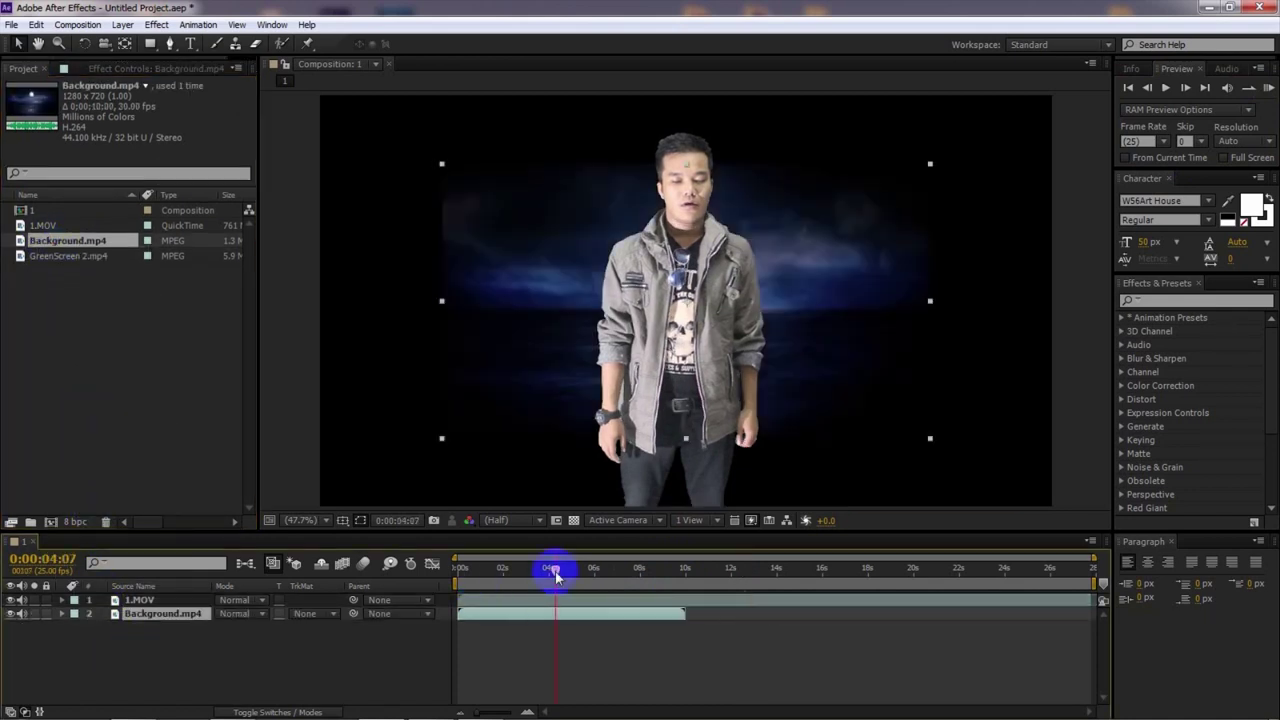
click(575, 578)
click(672, 602)
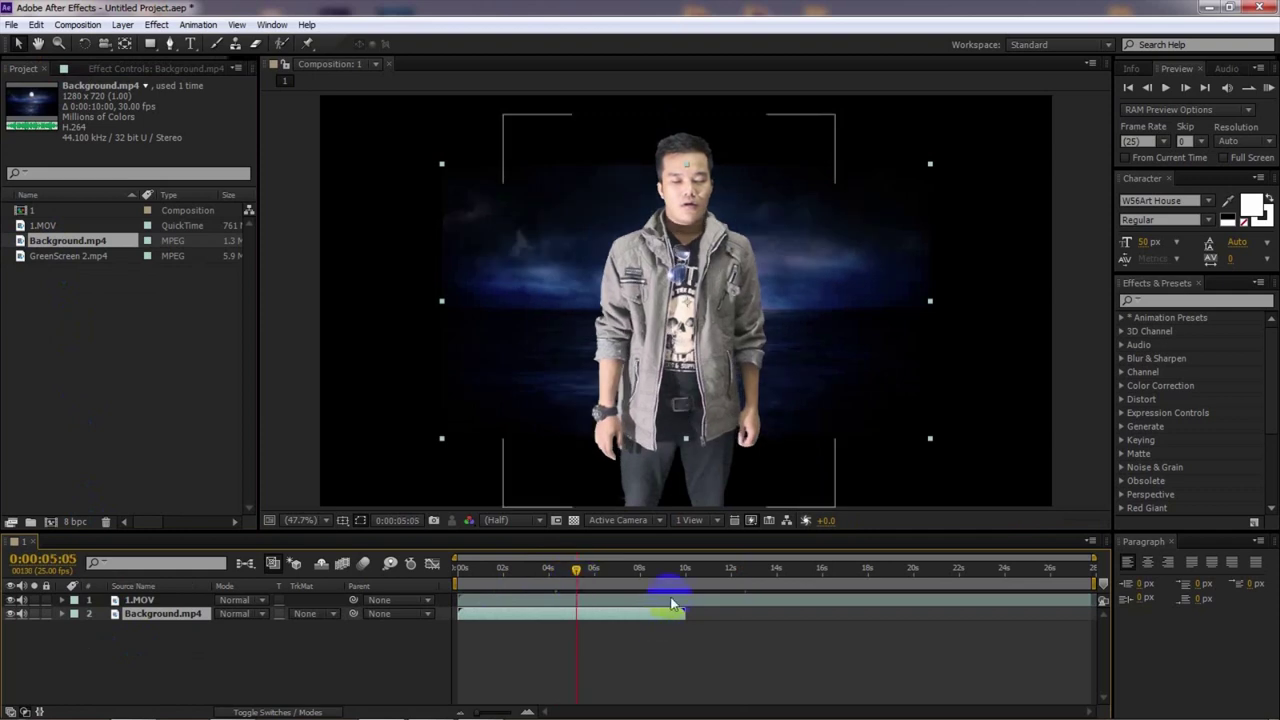
shift+click(678, 614)
click(657, 568)
click(657, 612)
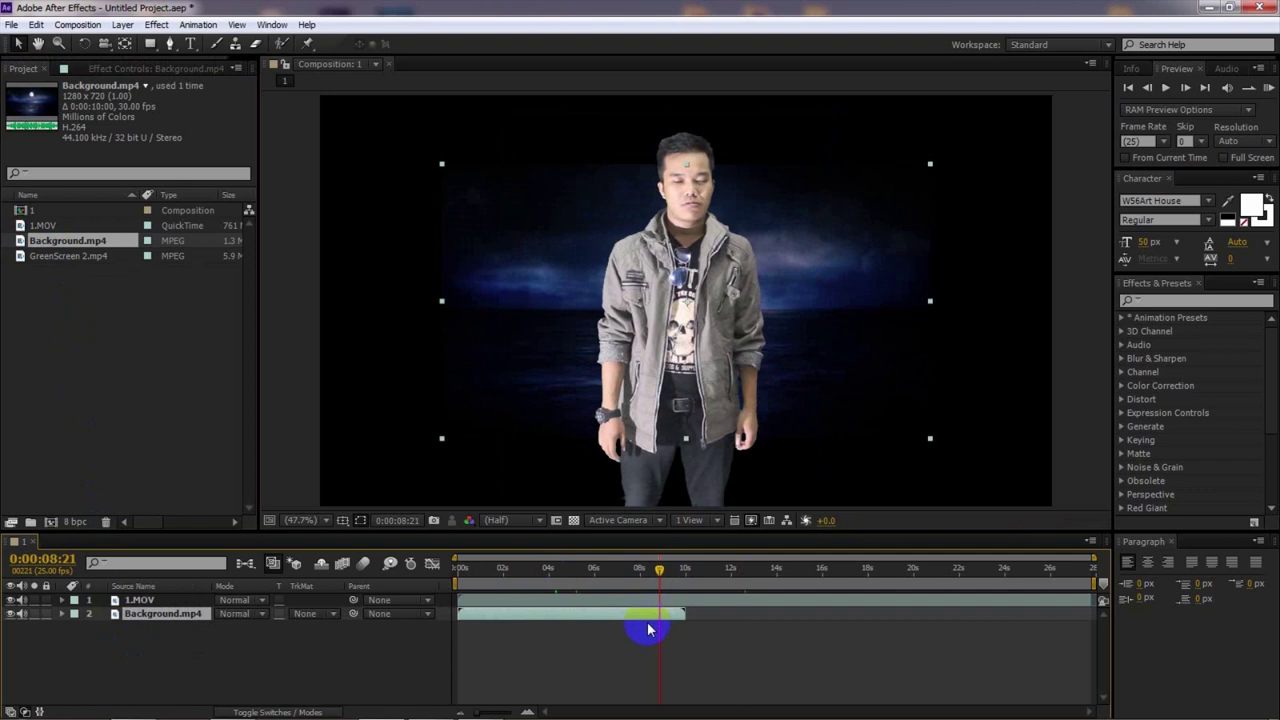
Enlarge the Background.mp4 layer until it fills the composition frame and preview the composite
drag(929, 432, 1071, 521)
click(1268, 92)
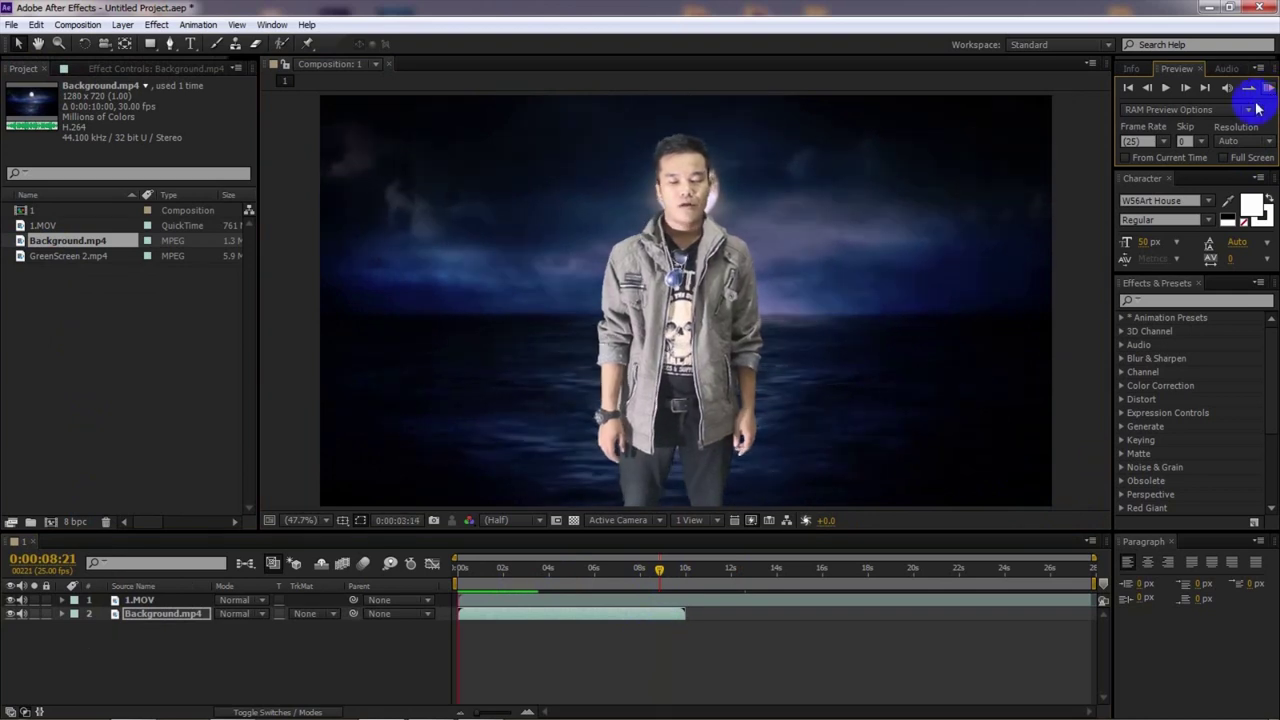
click(628, 571)
click(685, 605)
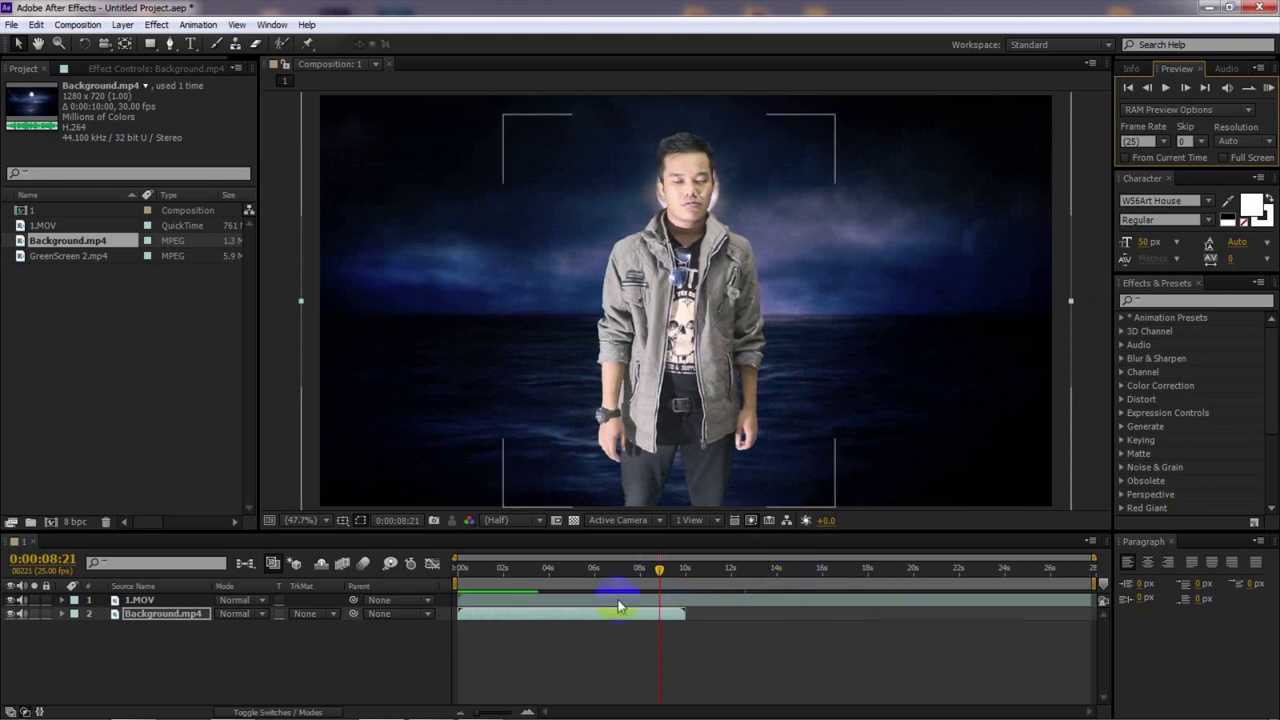
click(514, 568)
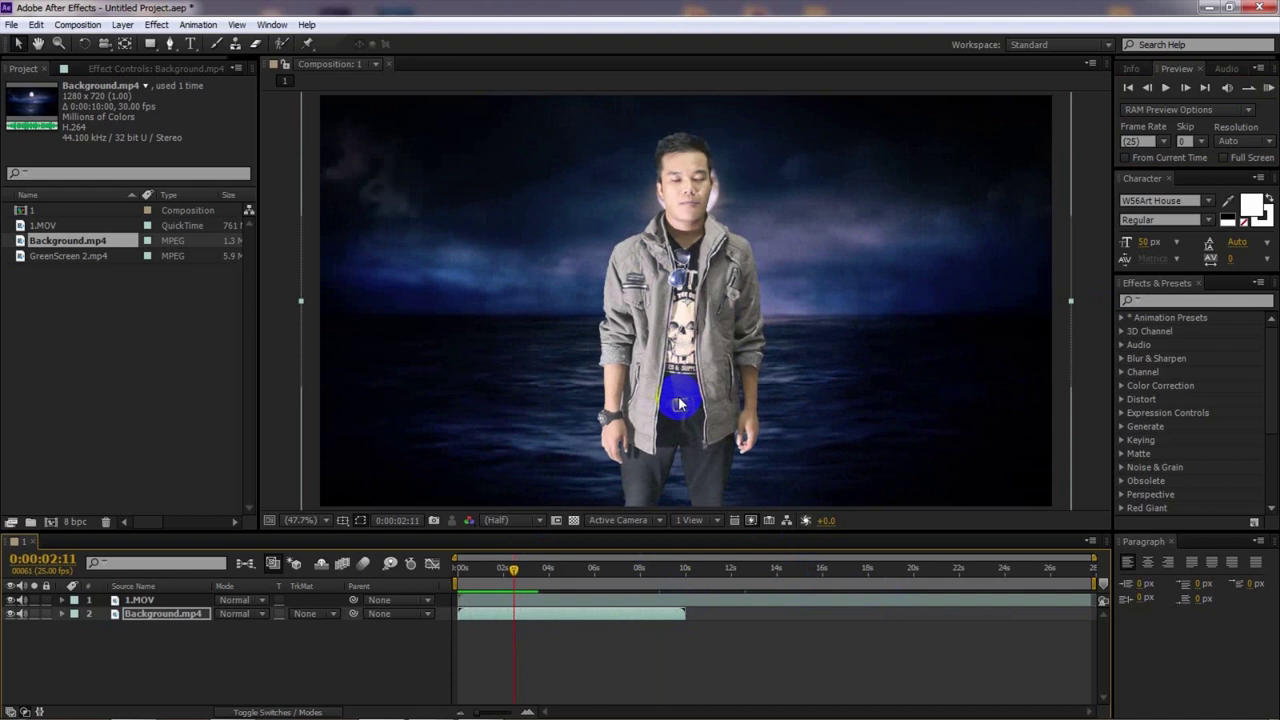
Apply the Curves colour correction effect to the 1.MOV layer
click(606, 600)
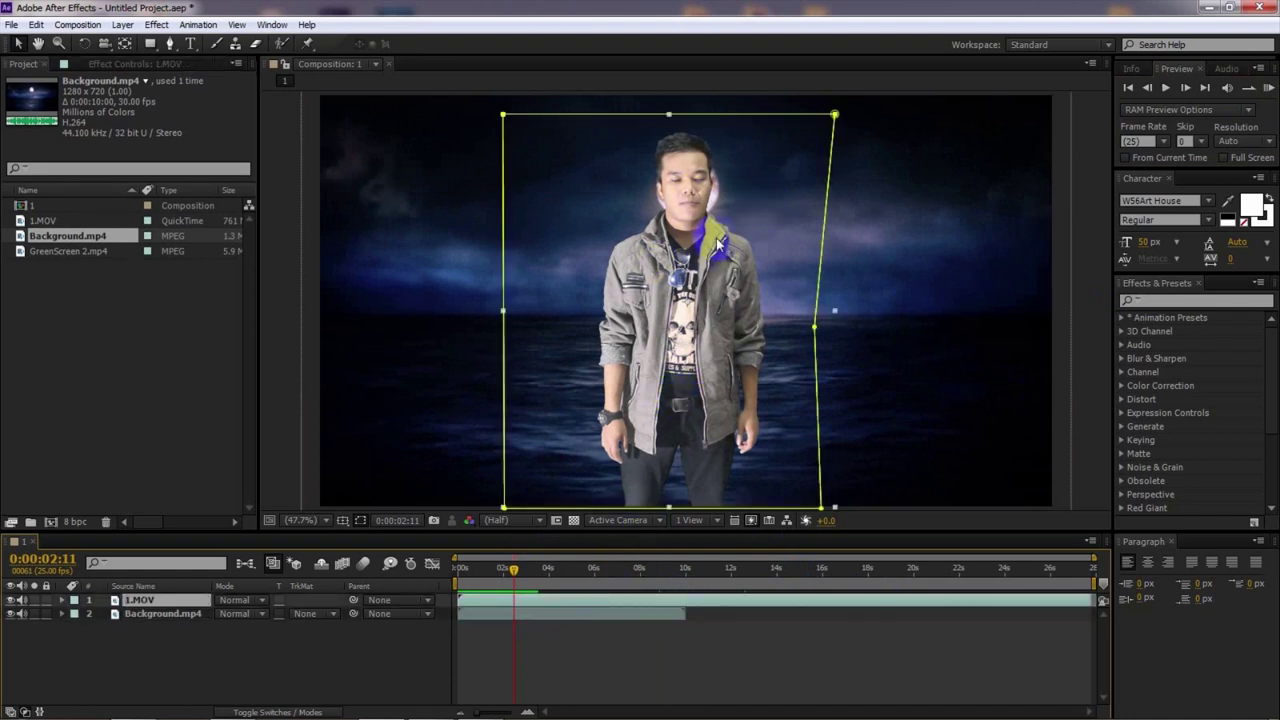
click(155, 25)
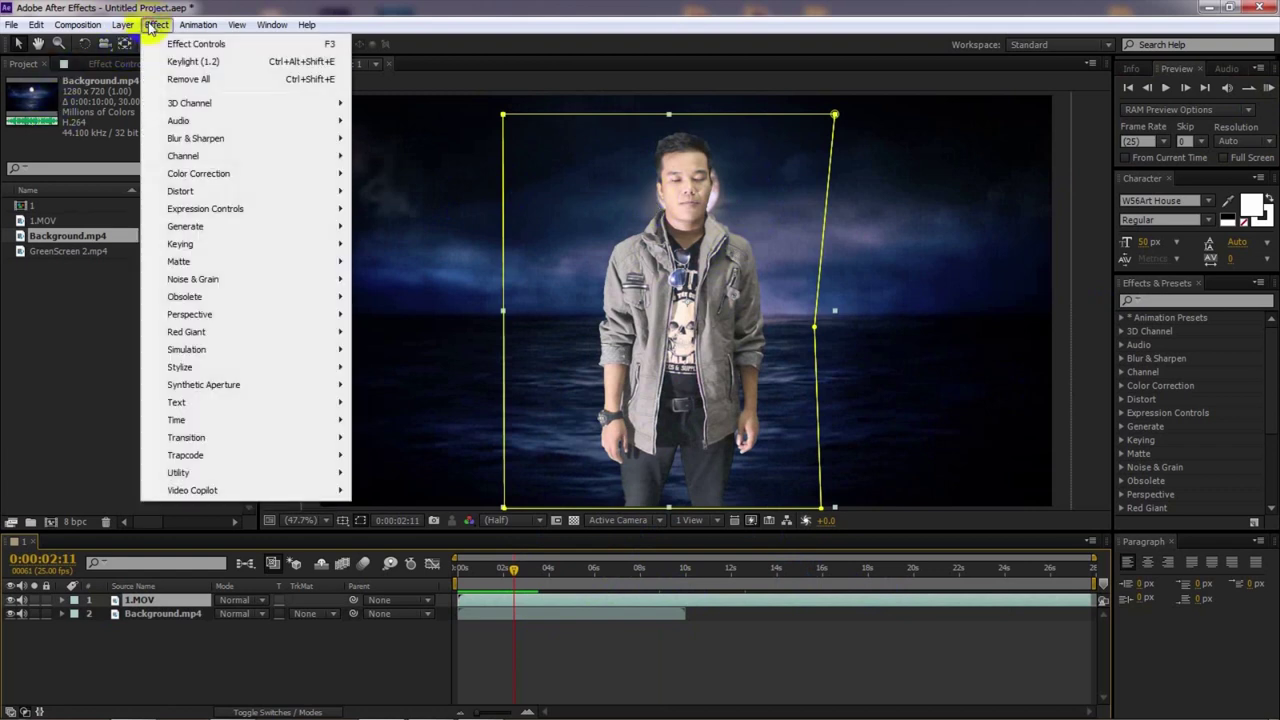
mouse_move(229, 174)
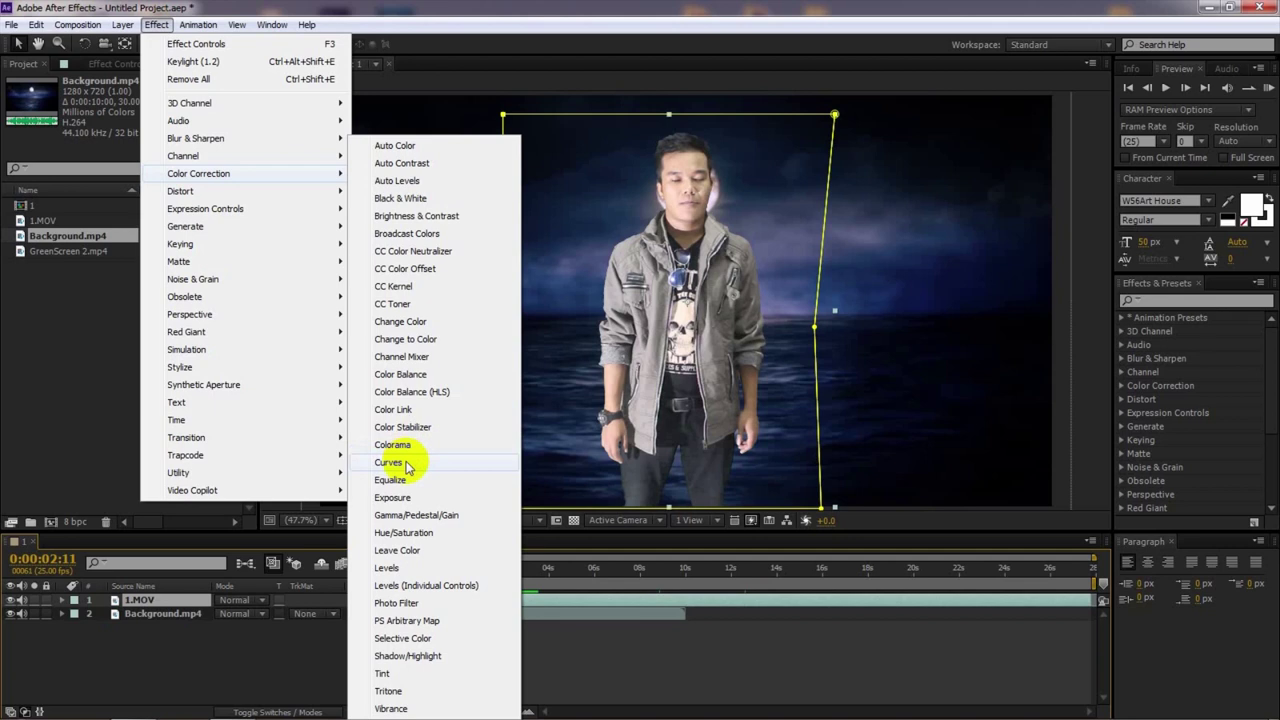
click(727, 610)
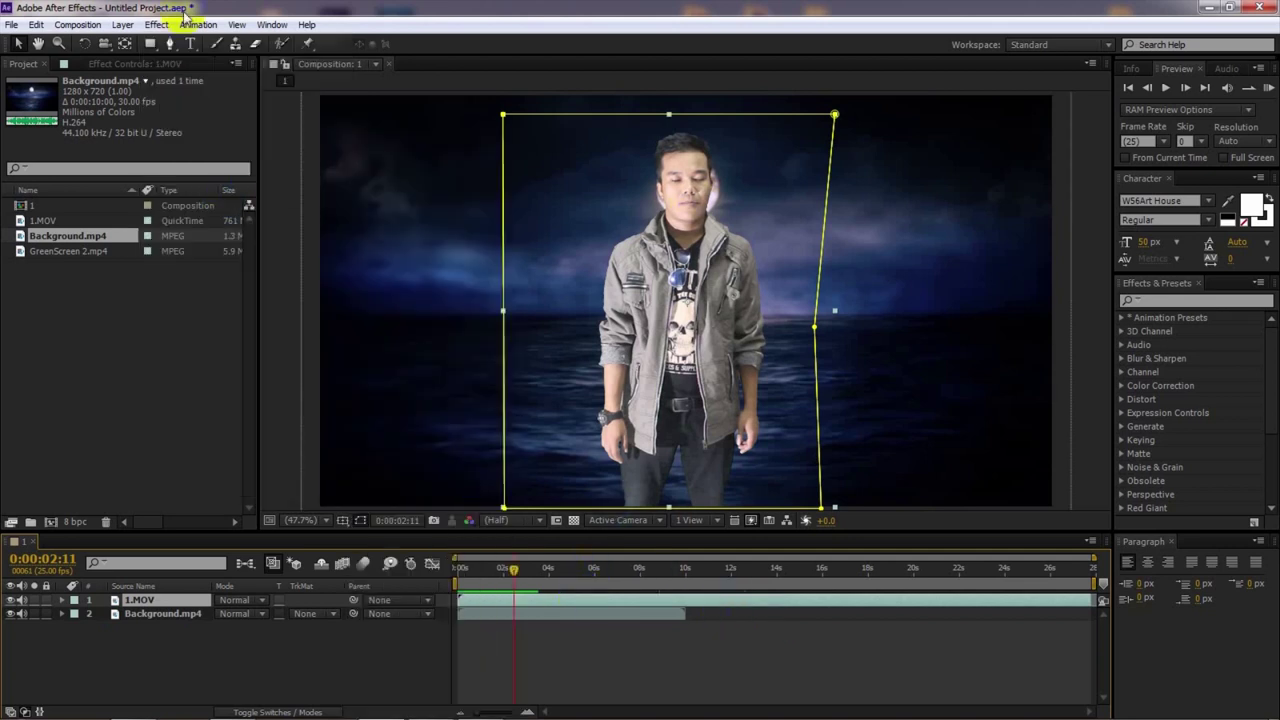
click(156, 24)
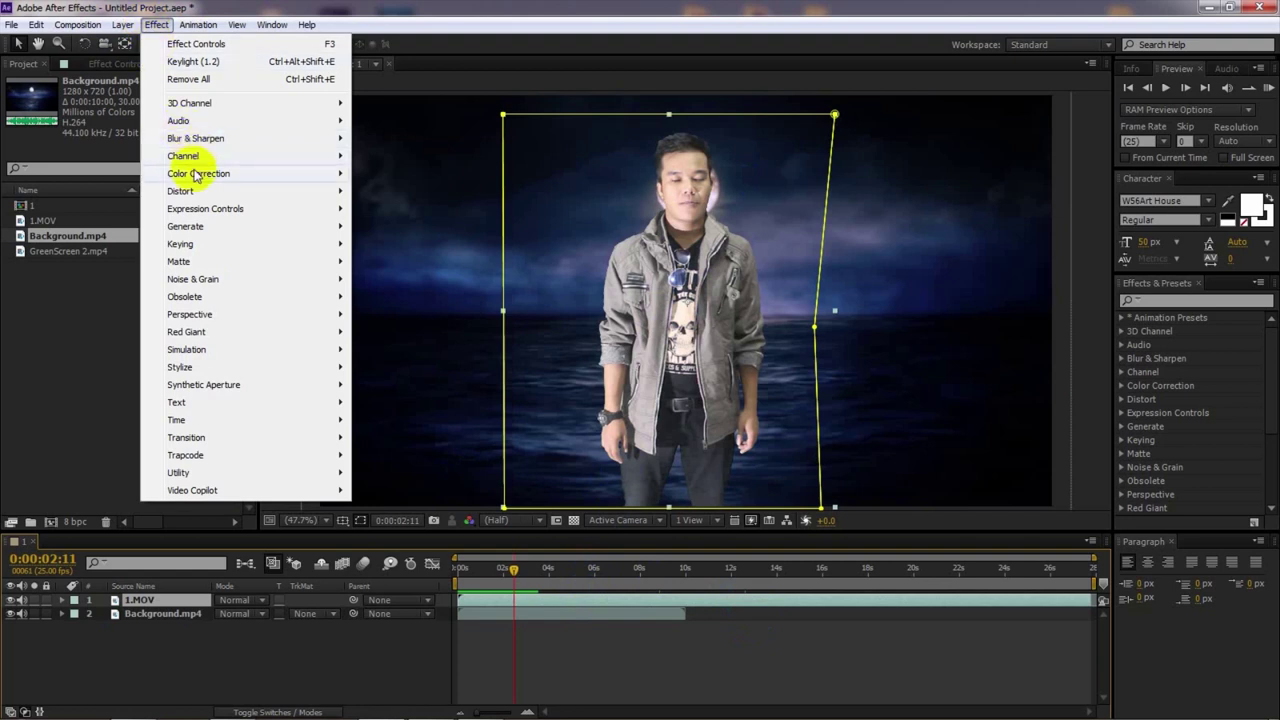
mouse_move(172, 173)
click(388, 462)
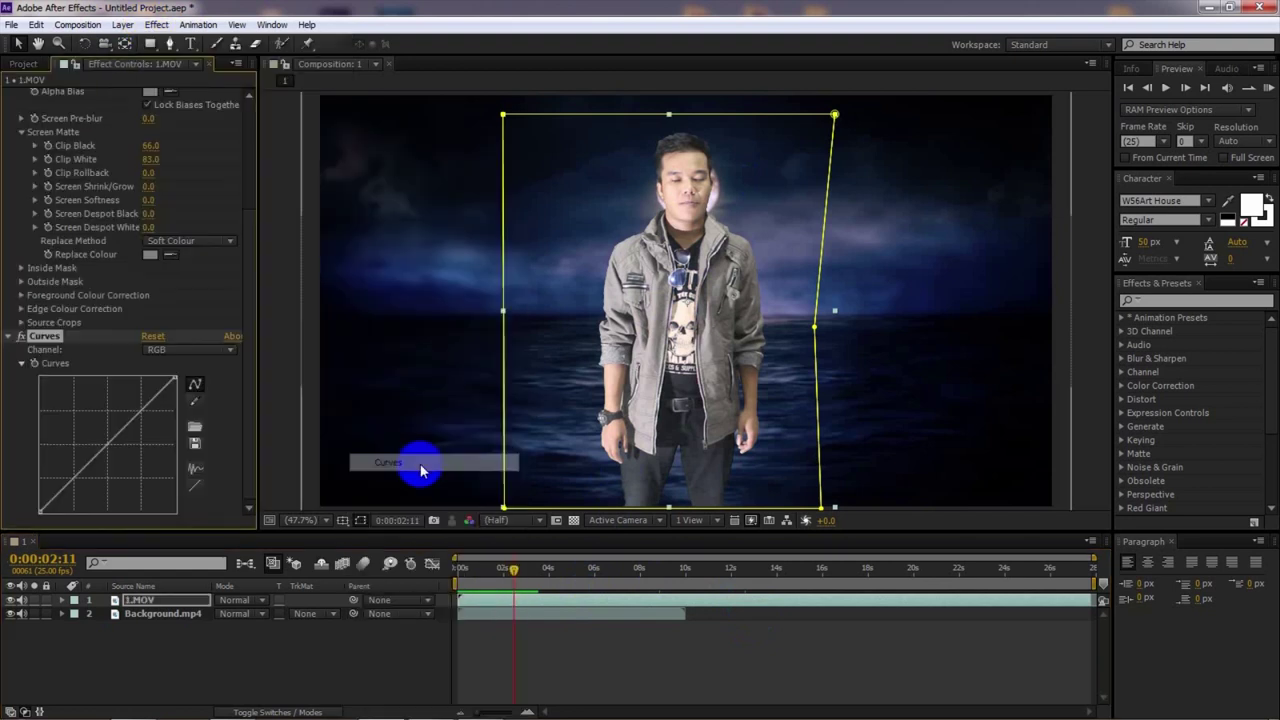
Lower the midtones of the Blue channel in Curves and add a midpoint to the Green channel's curve
click(173, 352)
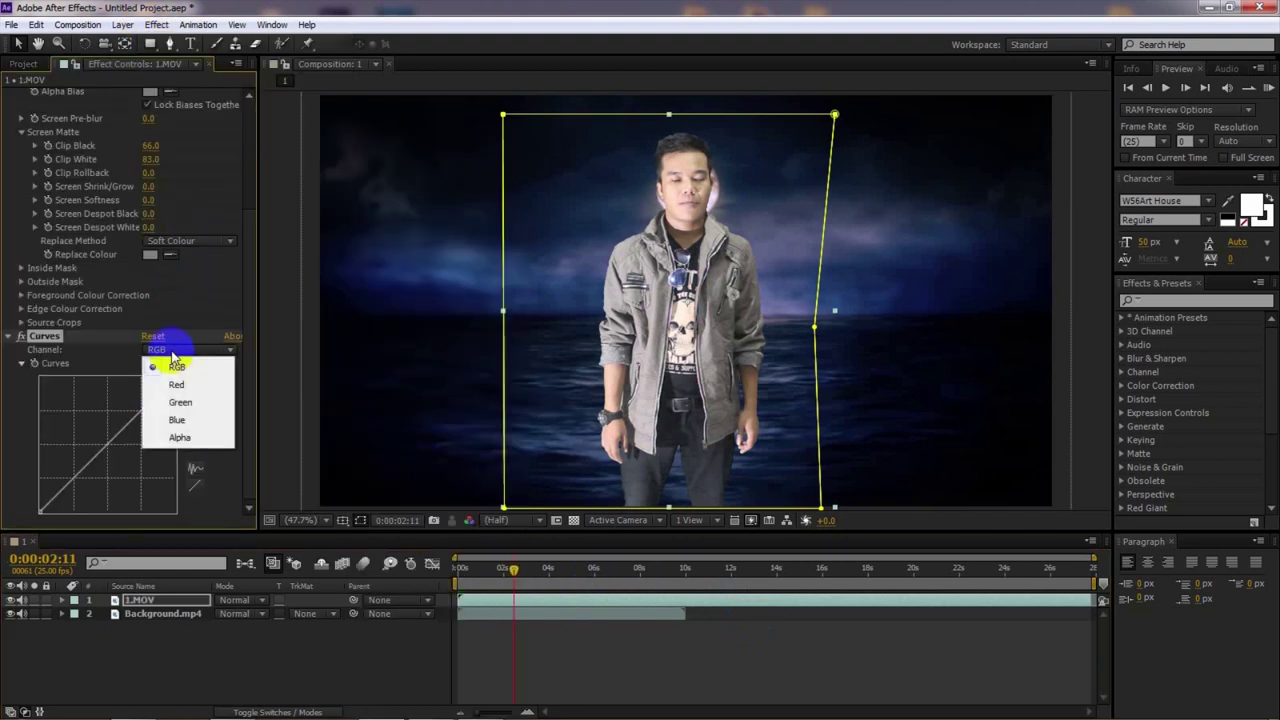
click(176, 420)
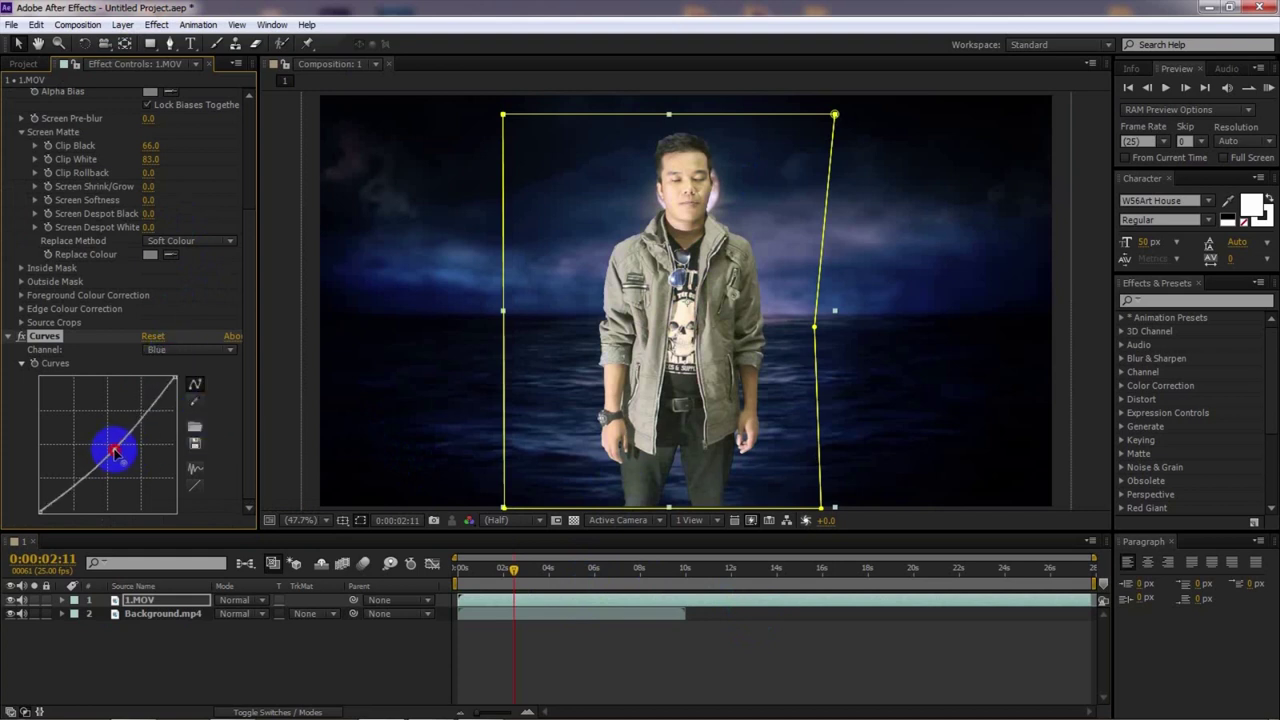
drag(118, 455, 115, 453)
click(186, 351)
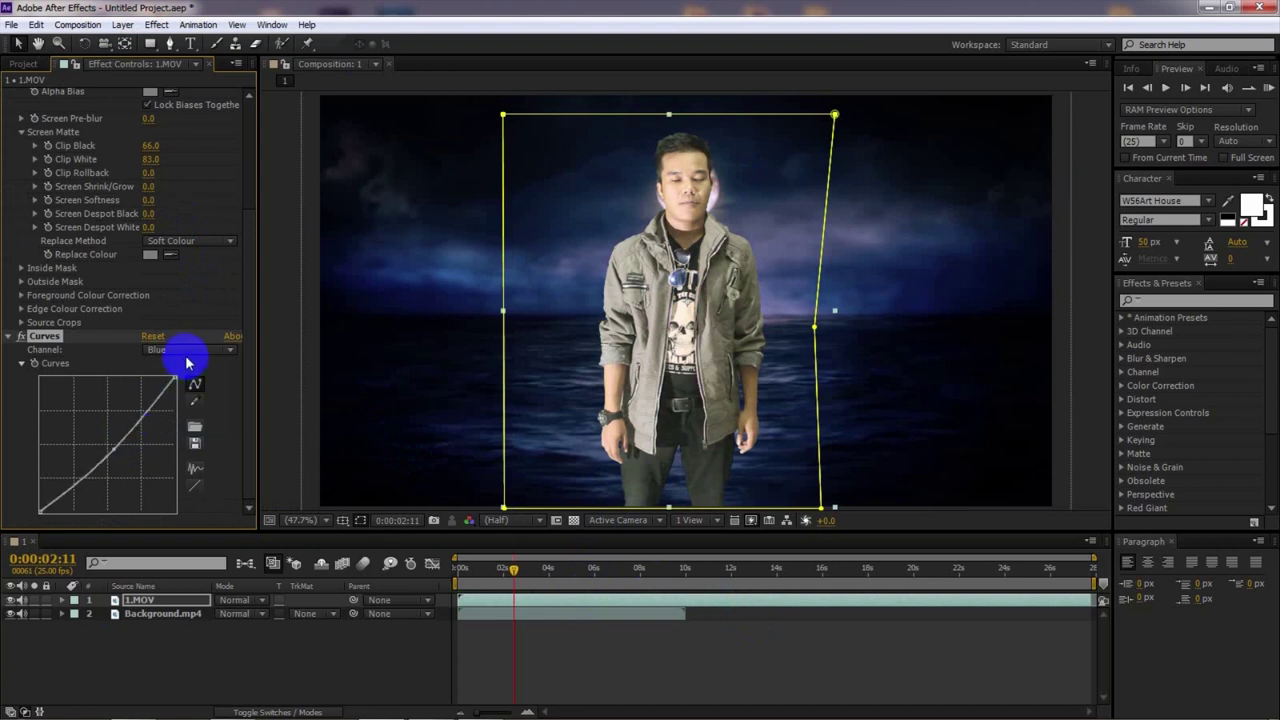
click(180, 402)
click(138, 432)
click(112, 444)
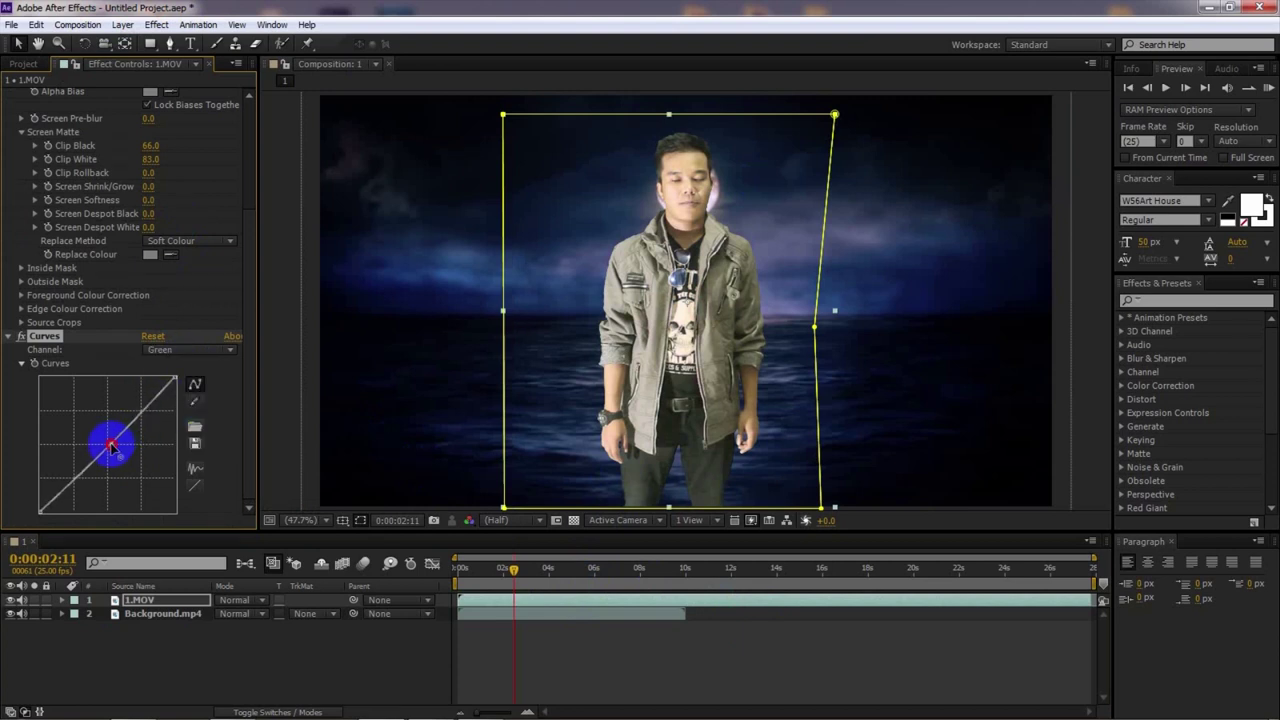
Pull the midtones of the Red channel down in the Curves effect on the 1.MOV layer
click(183, 349)
click(178, 385)
click(114, 440)
drag(114, 441, 119, 452)
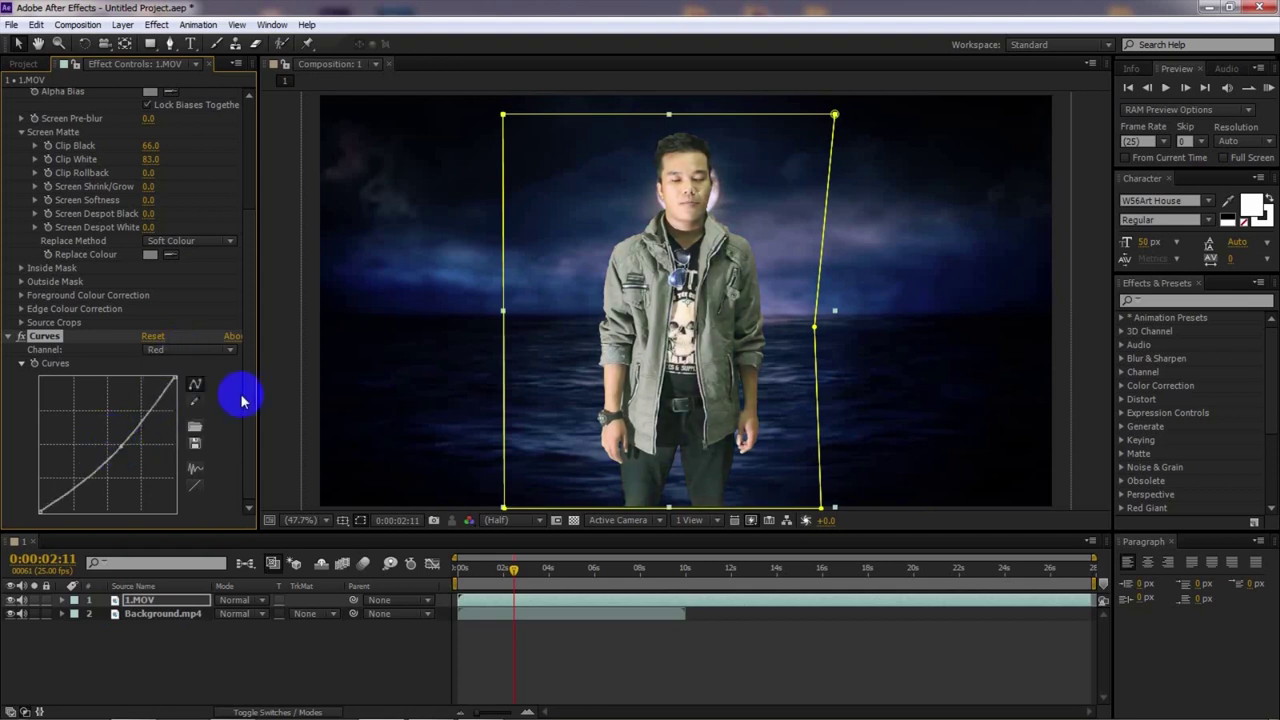
Preview the colour-corrected composite and inspect the frame at 0:00:05:02
click(1268, 88)
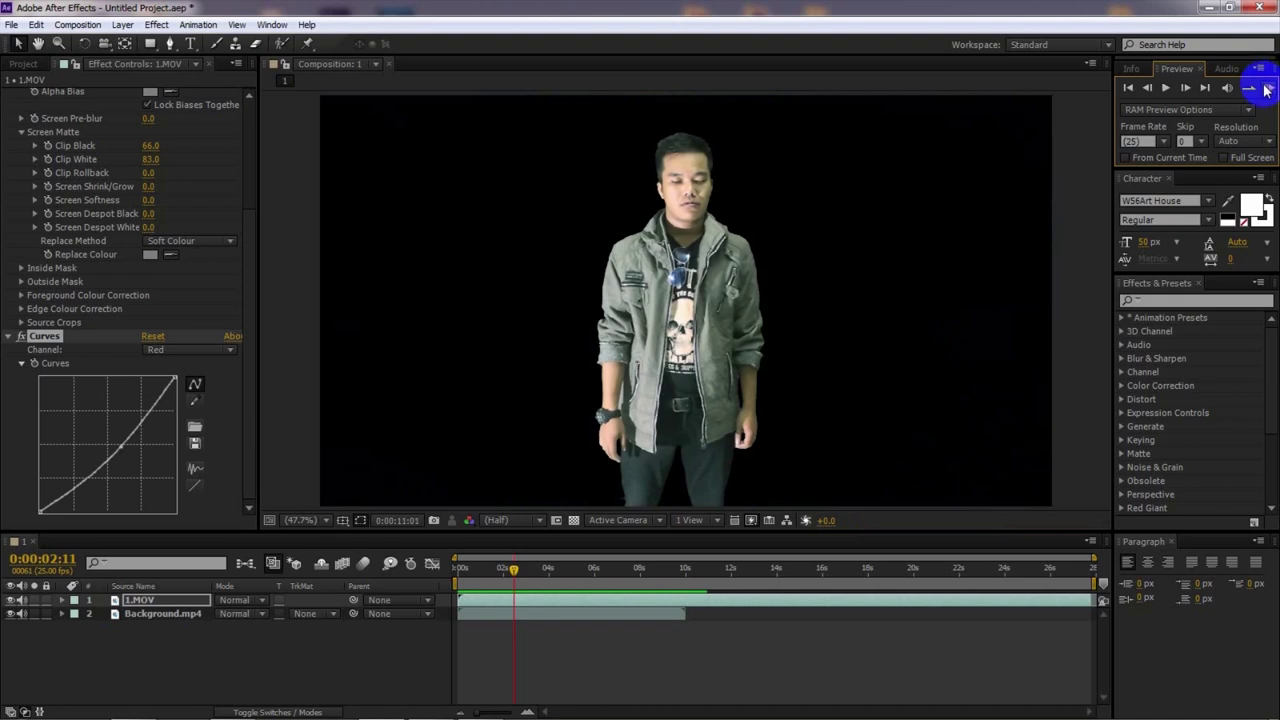
click(1268, 92)
click(568, 574)
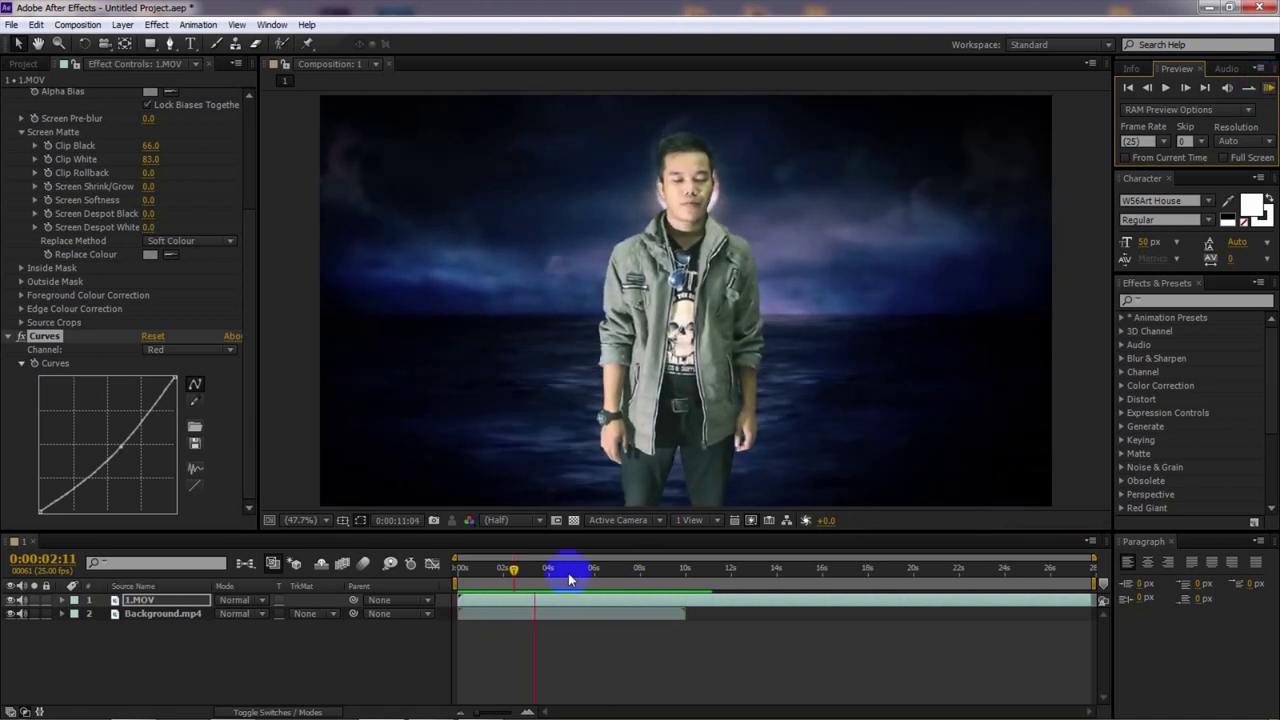
click(573, 569)
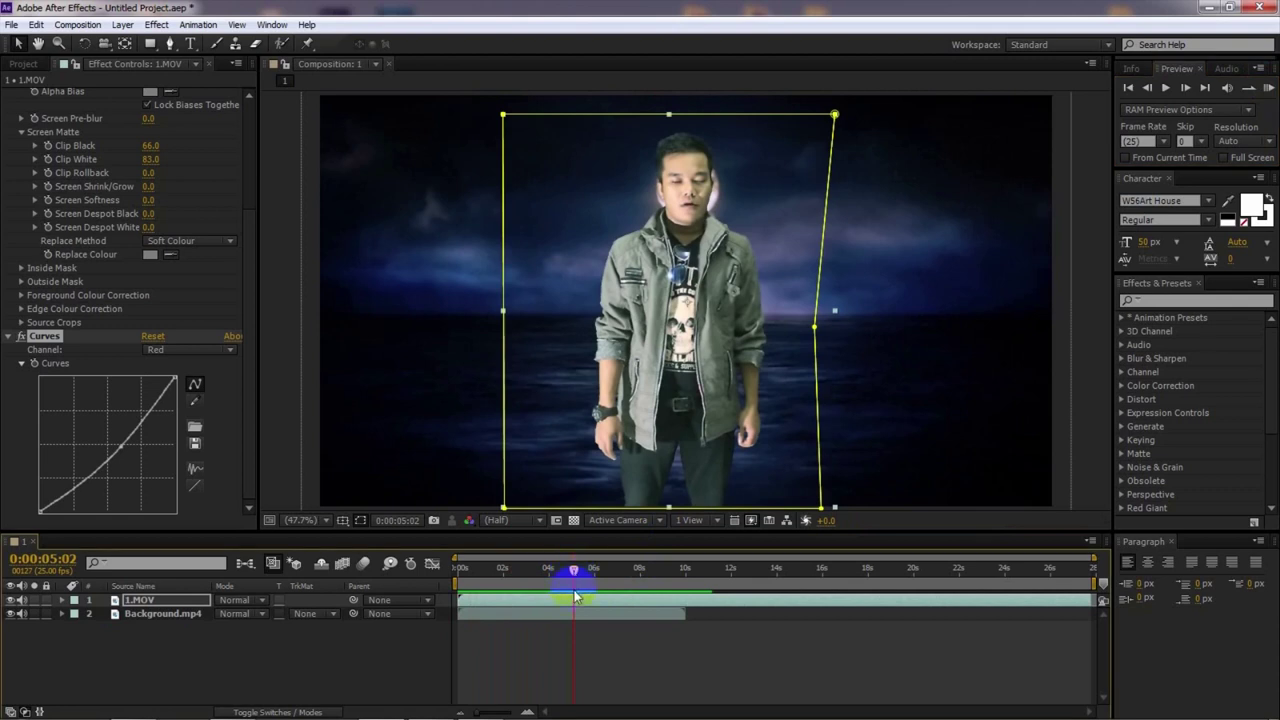
Duplicate the 1.MOV layer twice and place one copy of the man to the right and one to the left
click(577, 601)
click(549, 636)
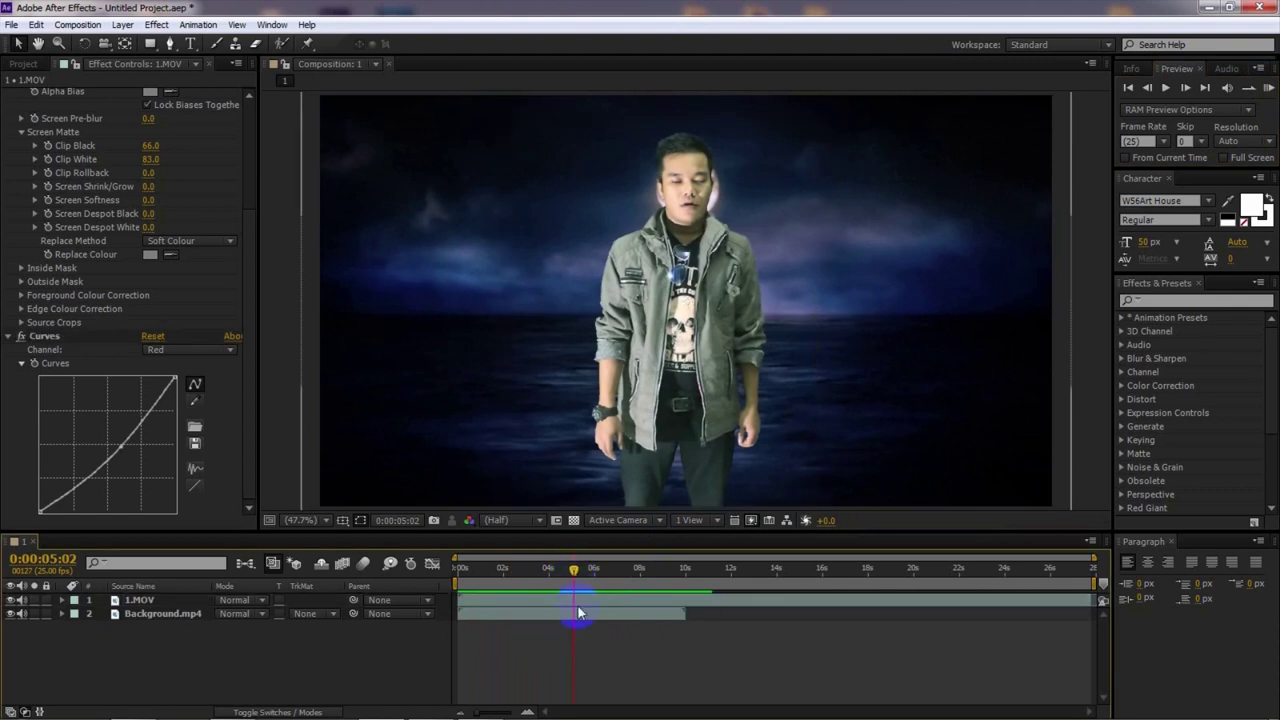
click(579, 601)
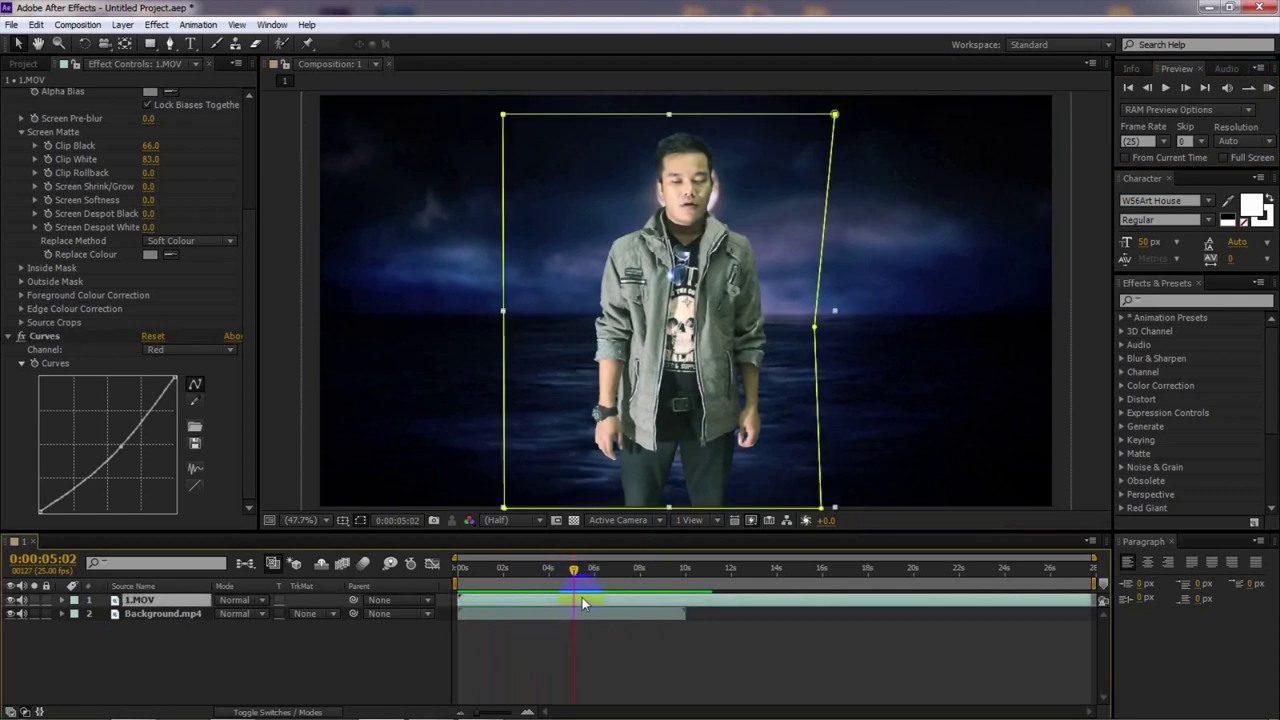
key(ctrl+d)
drag(702, 292, 908, 292)
click(520, 601)
key(ctrl+d)
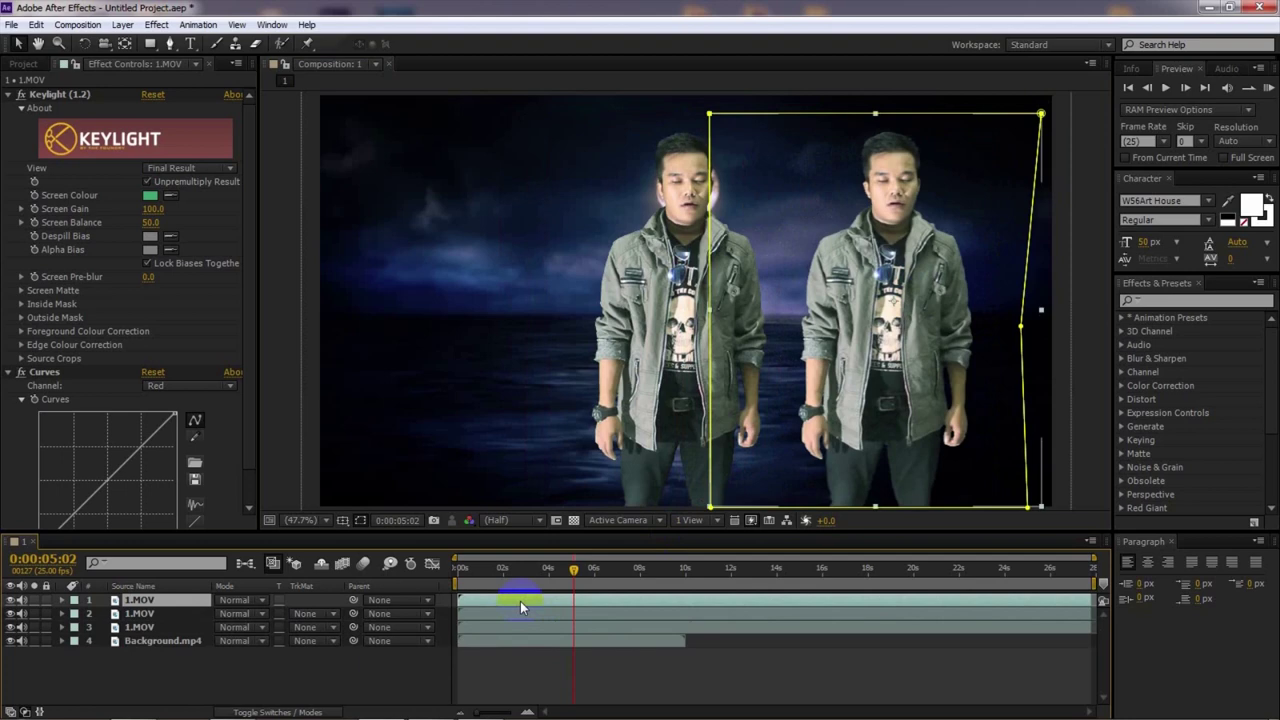
drag(668, 368, 500, 335)
Arrange the three men, placing the middle one lower beside the moon and shifting the right one slightly further outward
click(594, 320)
drag(594, 320, 710, 262)
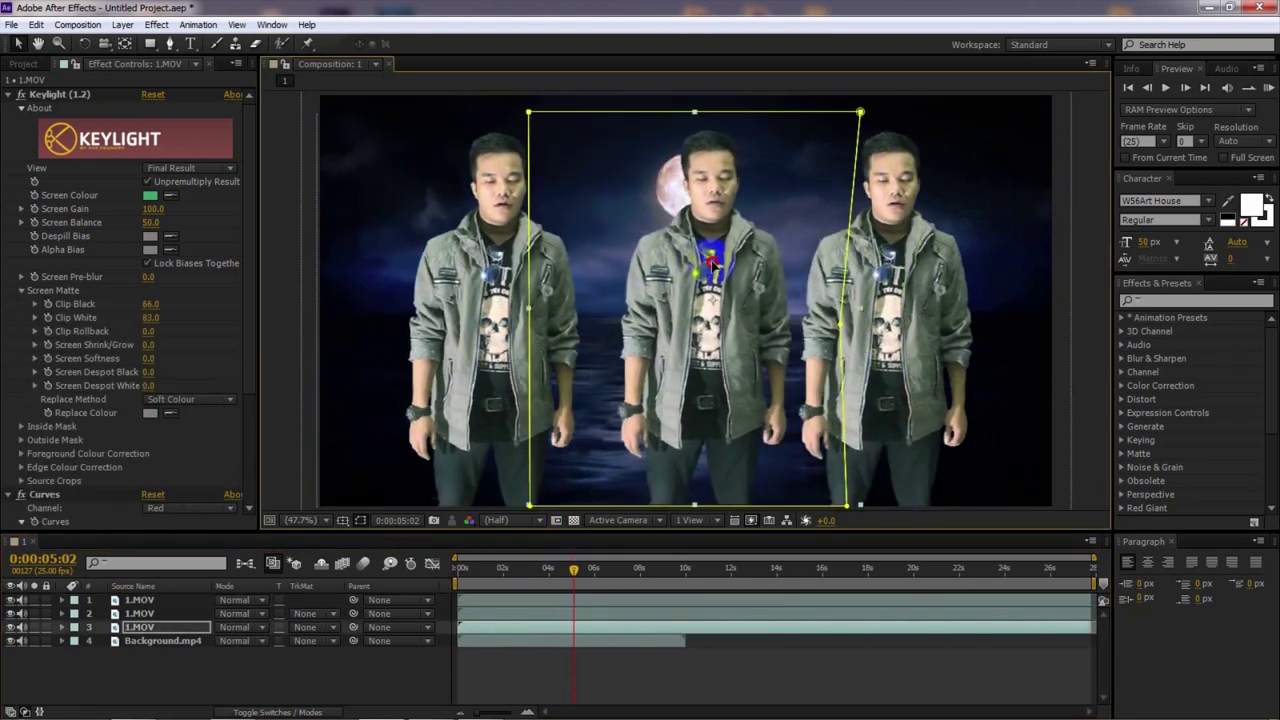
click(750, 688)
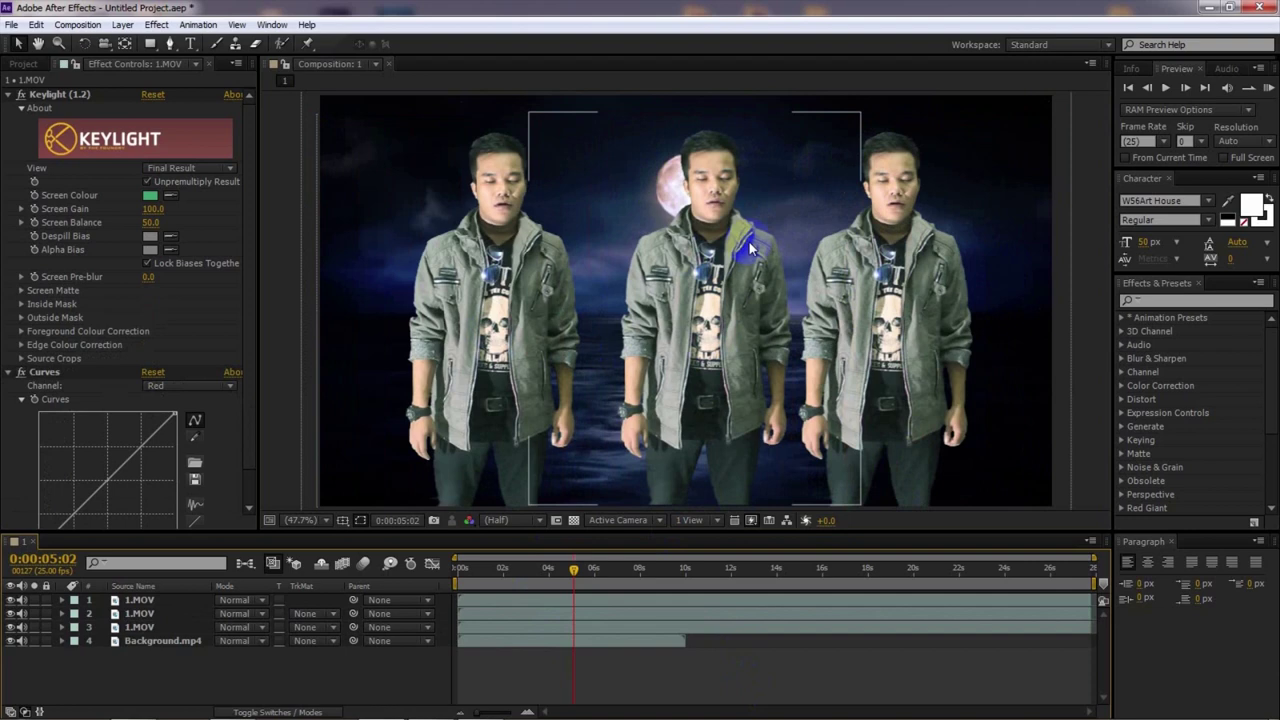
drag(748, 240, 733, 287)
drag(833, 289, 855, 285)
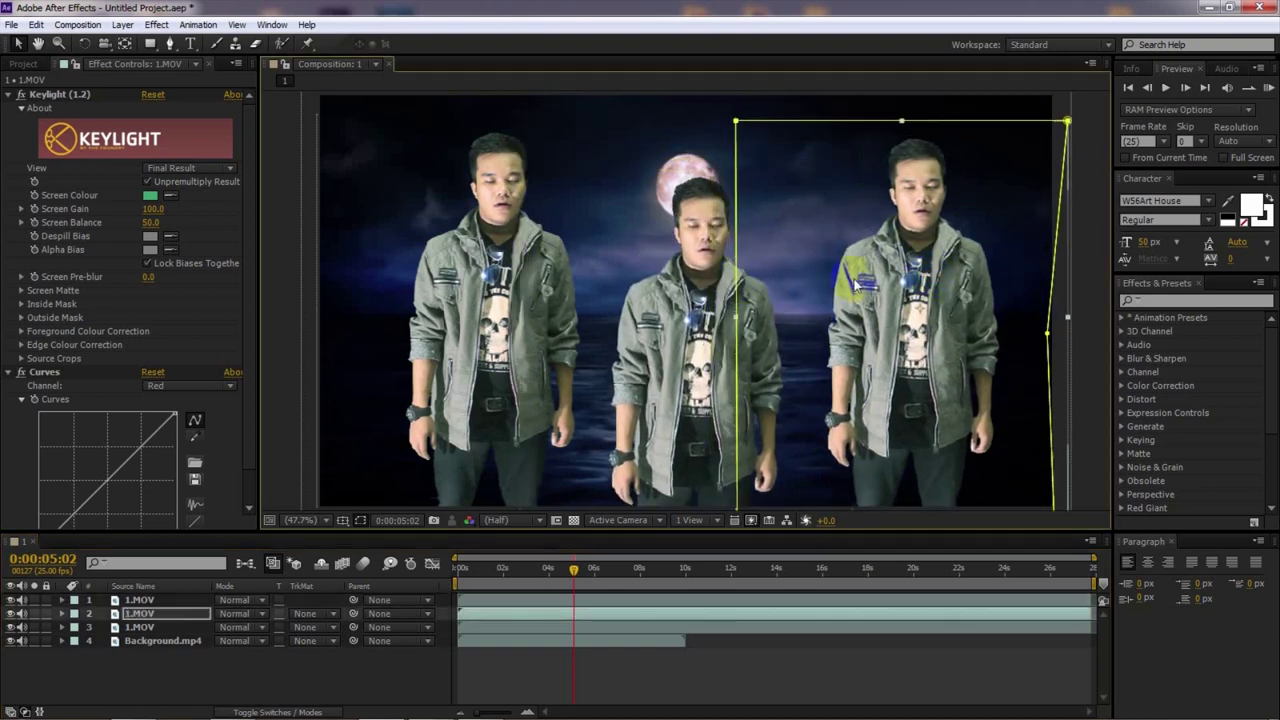
drag(540, 275, 550, 262)
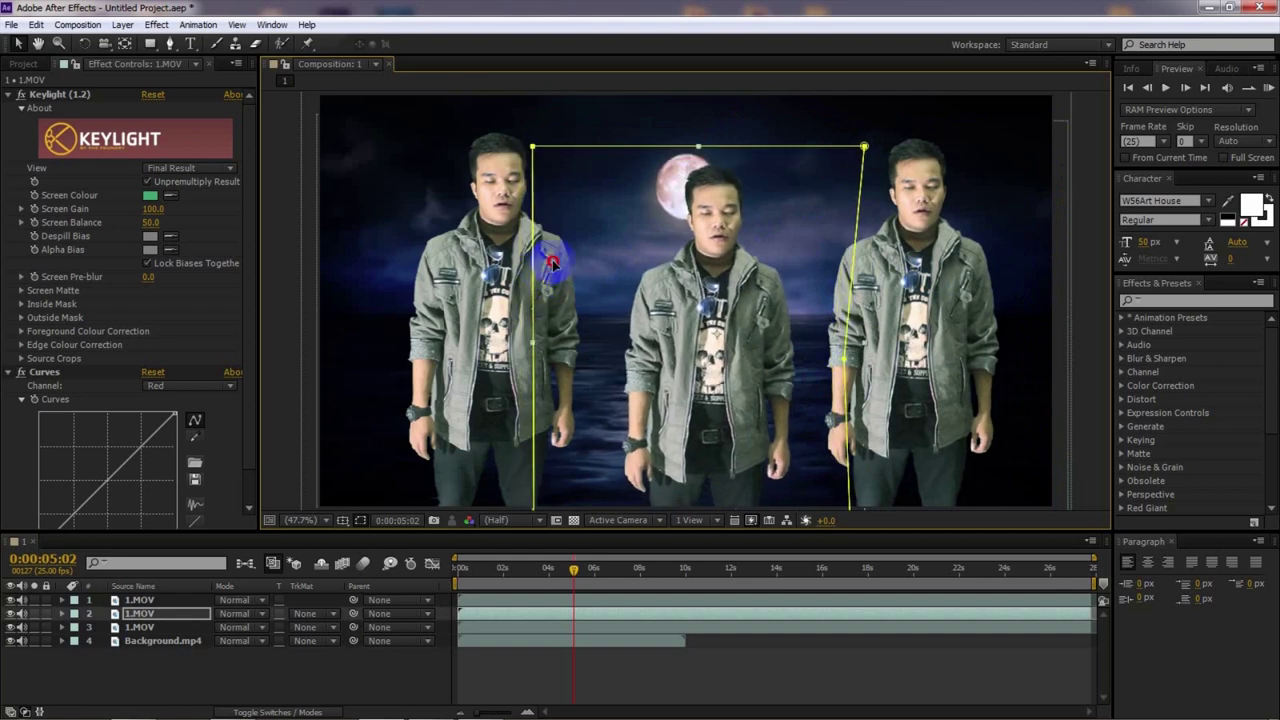
click(808, 668)
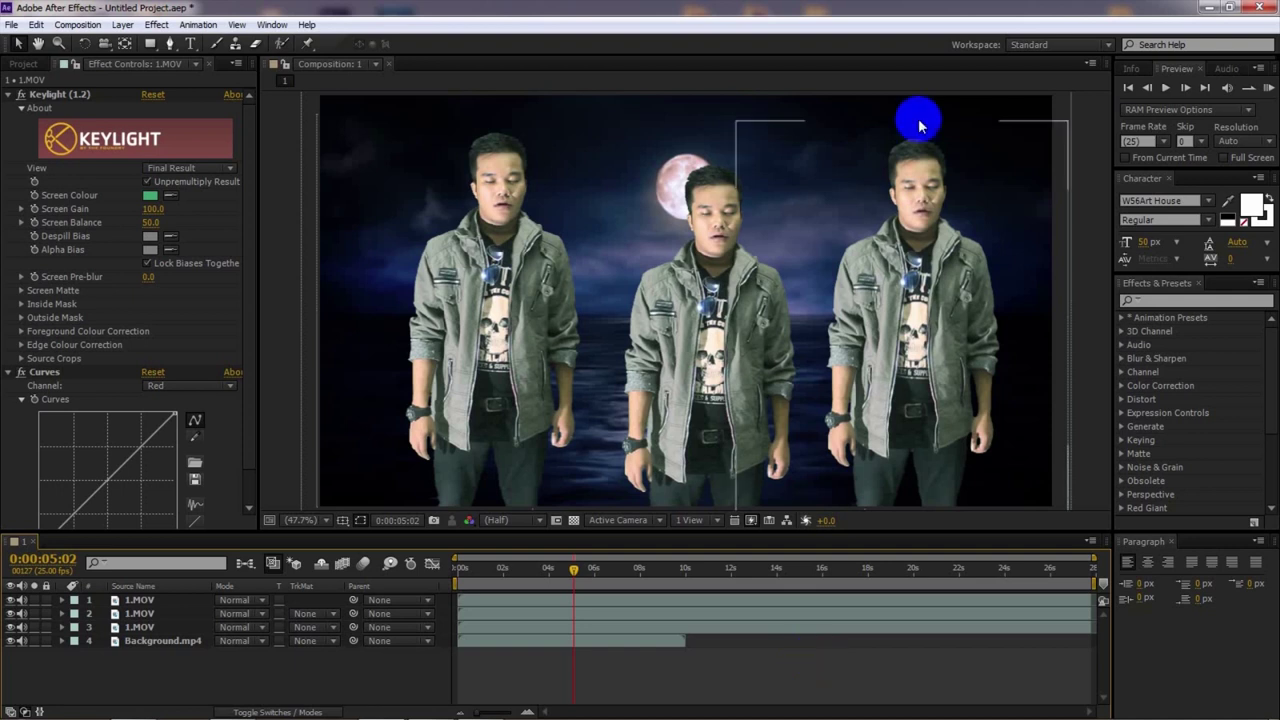
Scrub the composition back to 0:00:04:04 to check the three men over the background
click(772, 333)
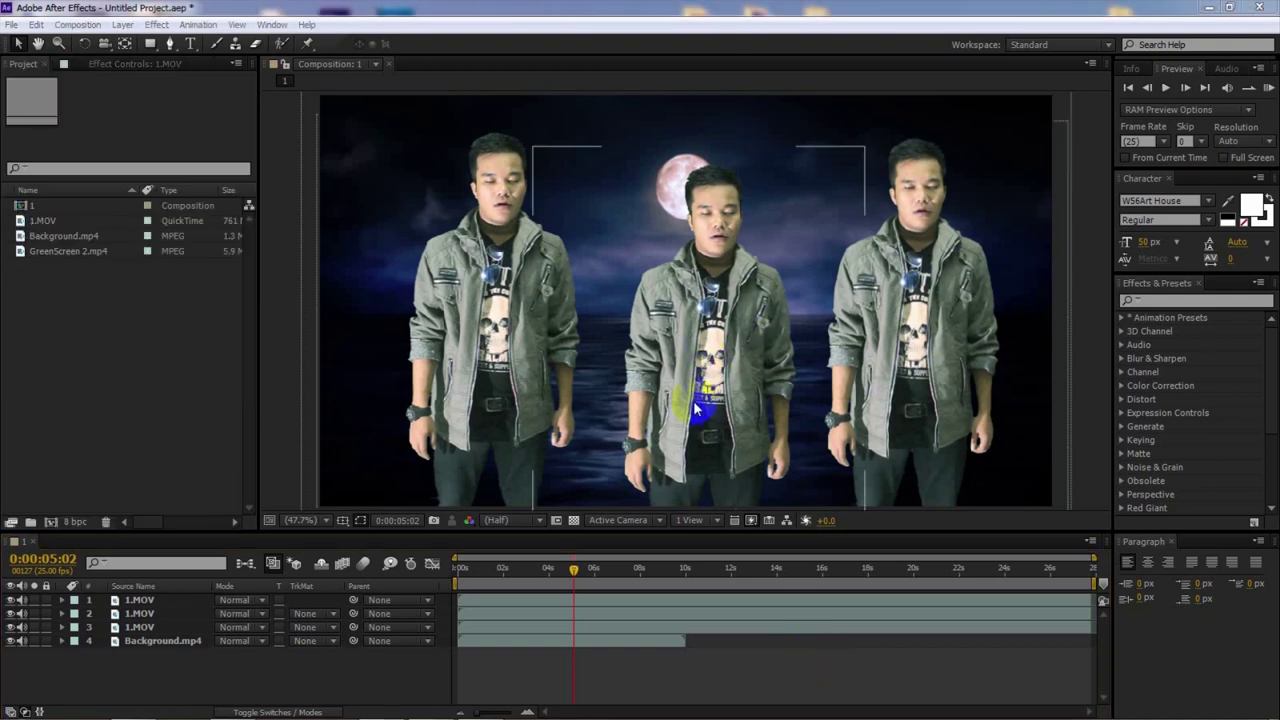
click(633, 571)
drag(633, 571, 552, 570)
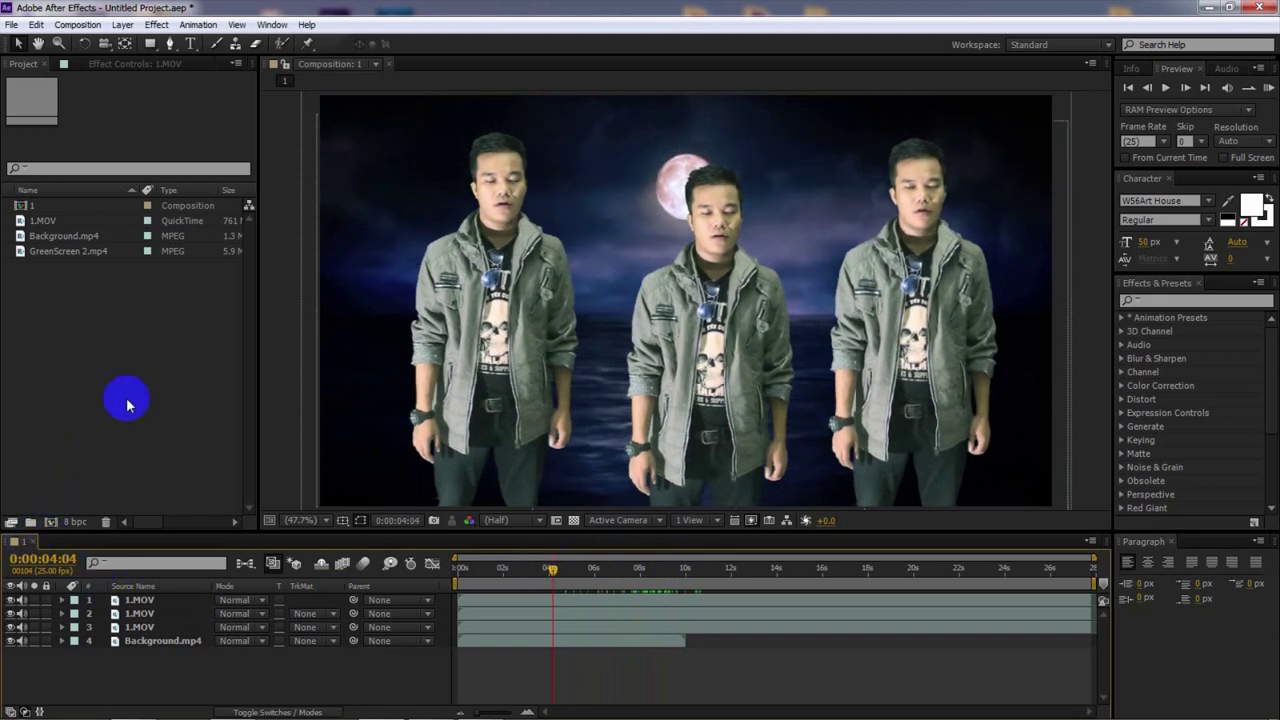
Create a composition from GreenScreen 2.mp4, preview its footage at several times and return to the first frame
click(80, 237)
drag(52, 251, 48, 521)
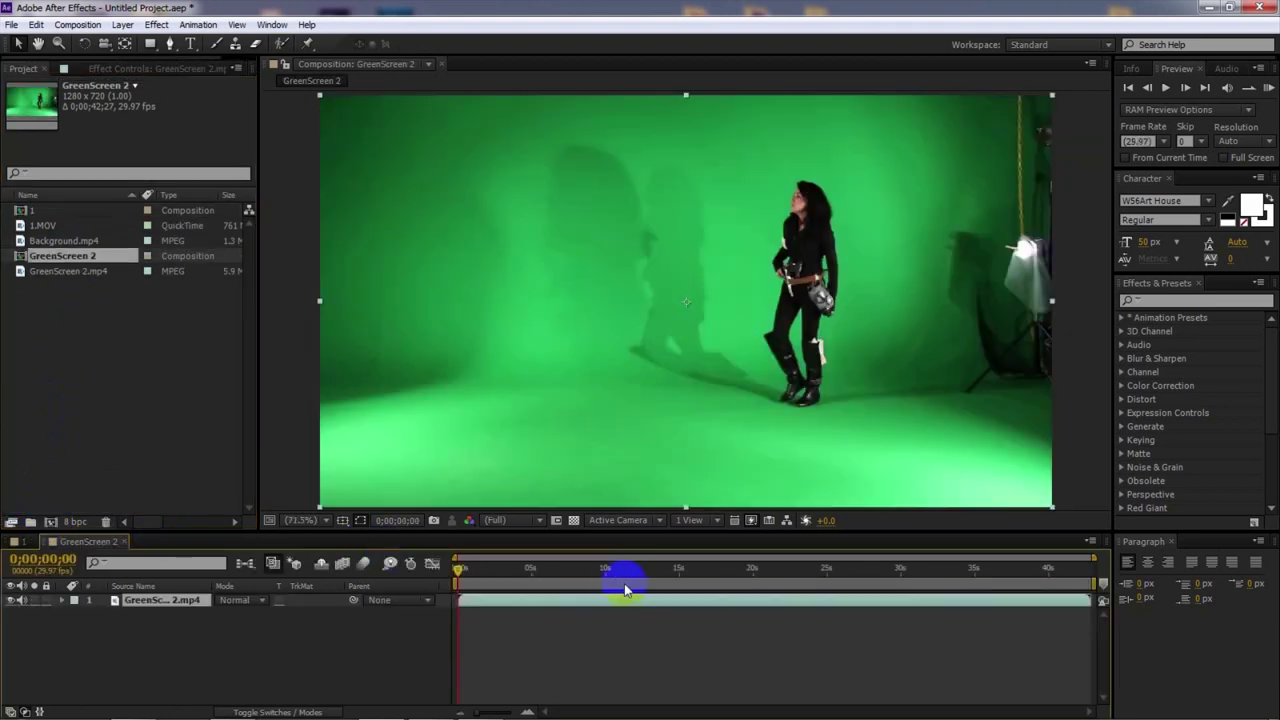
drag(601, 572, 634, 611)
click(1268, 88)
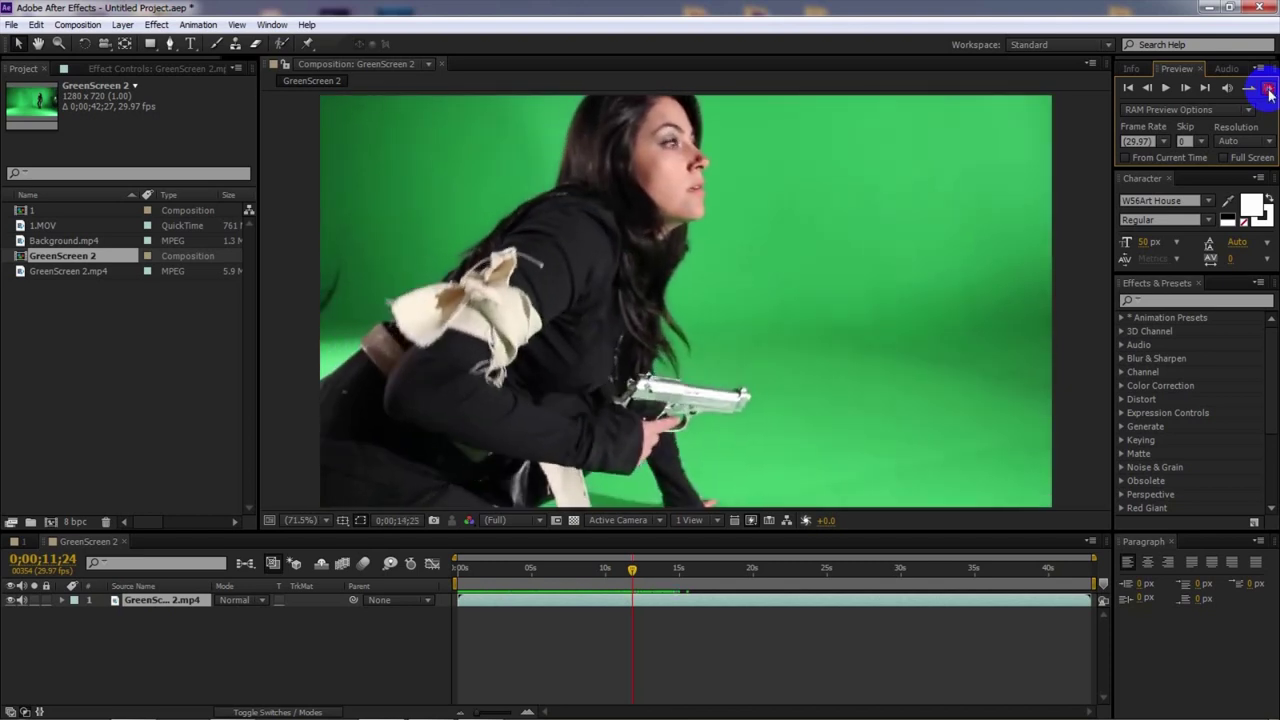
click(856, 580)
drag(844, 580, 961, 571)
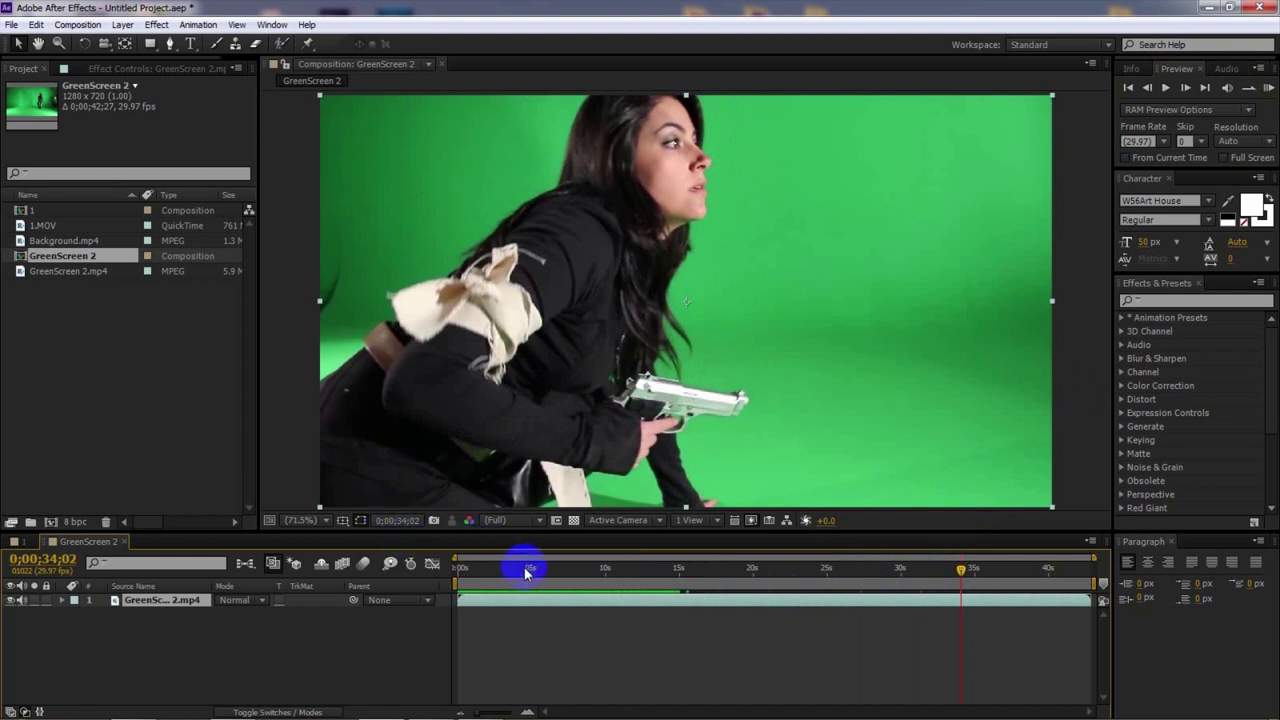
click(524, 567)
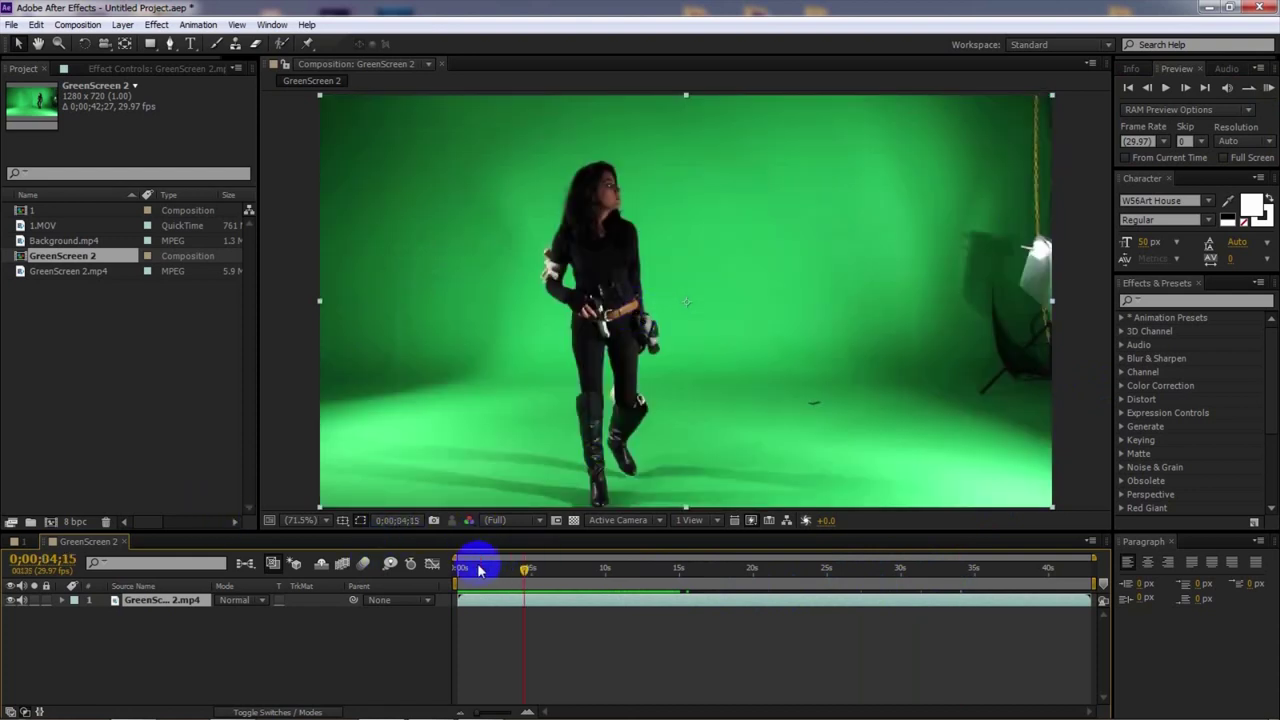
drag(479, 569, 436, 586)
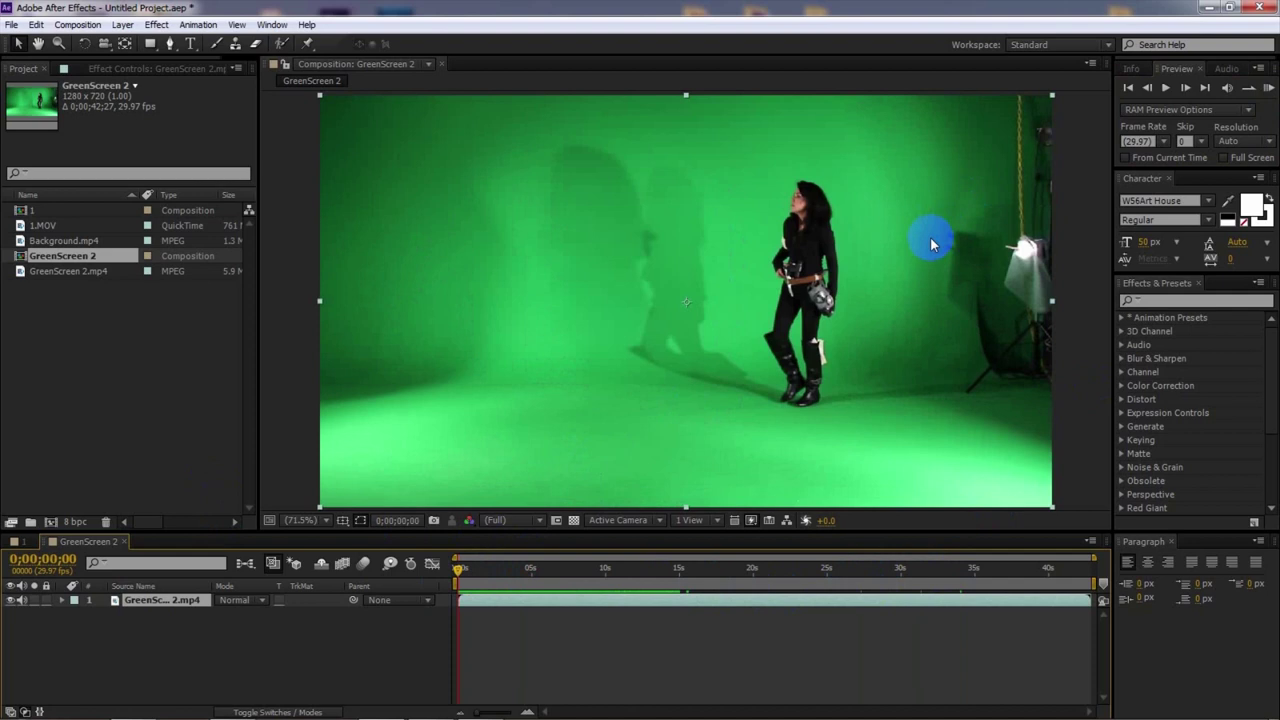
Draw a closed five-point mask around the woman on the GreenScreen 2.mp4 layer with the Pen tool
click(170, 43)
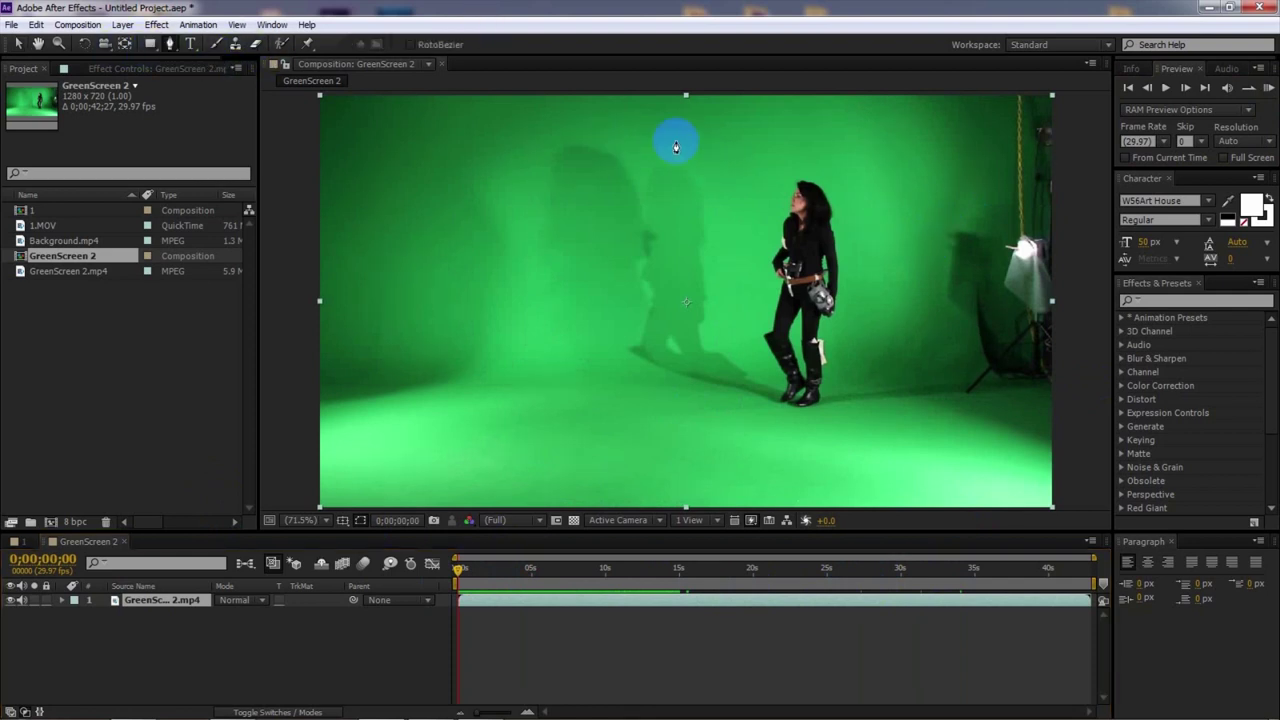
click(650, 133)
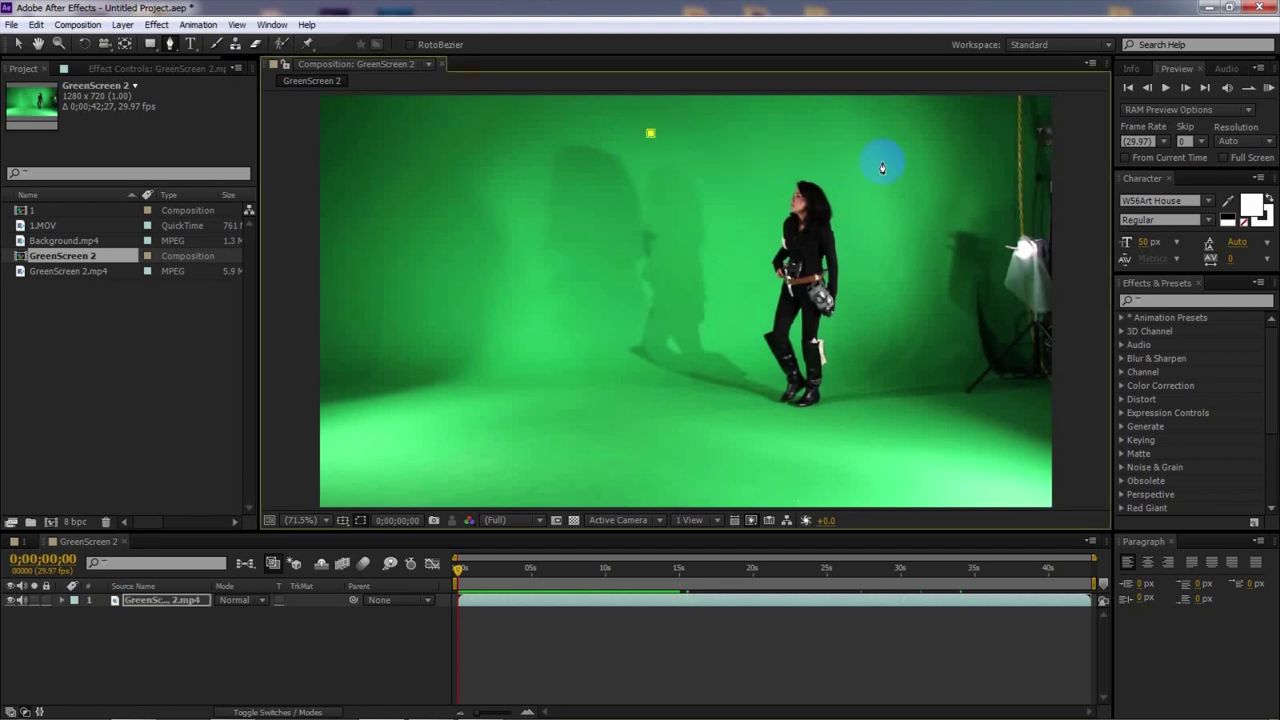
key(ctrl+z)
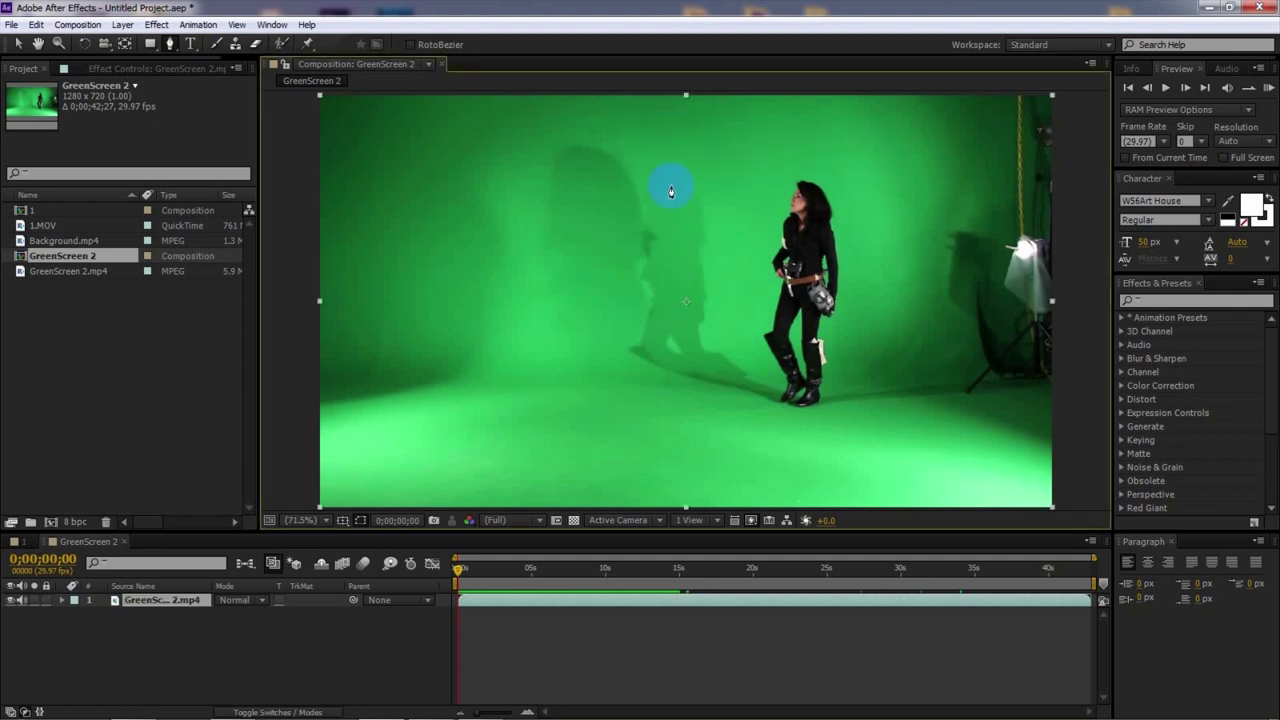
click(762, 605)
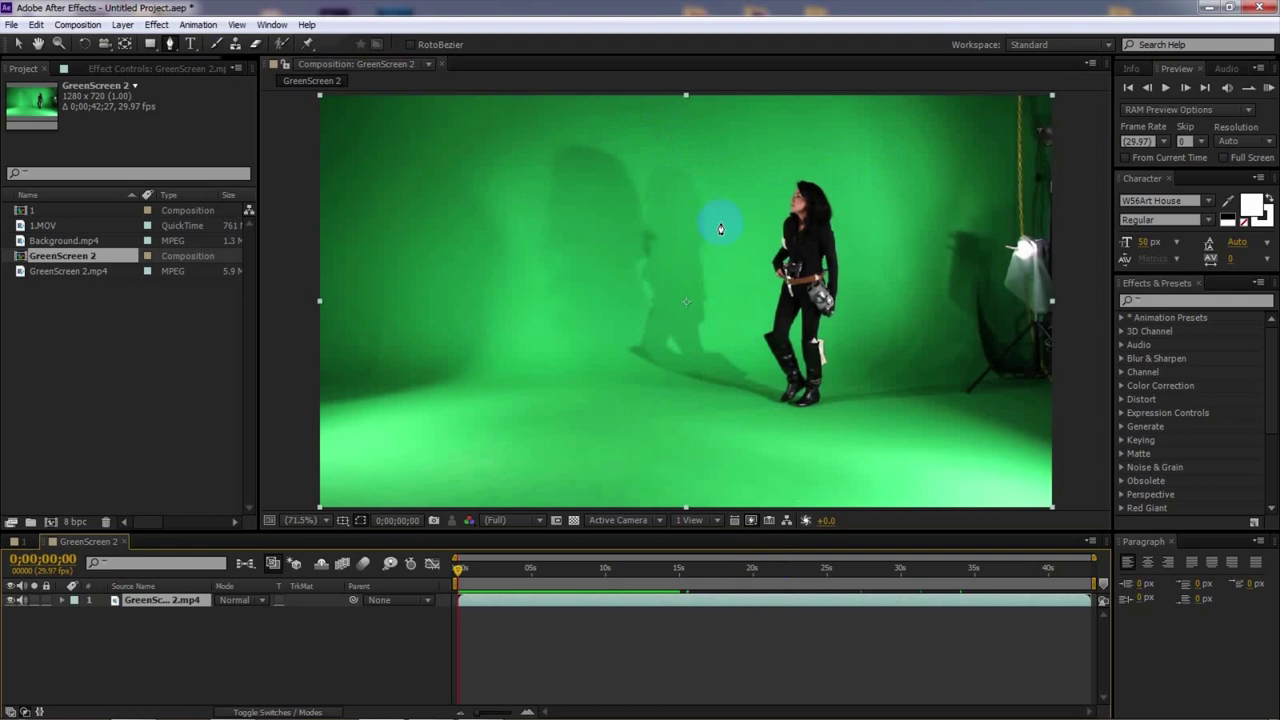
click(715, 136)
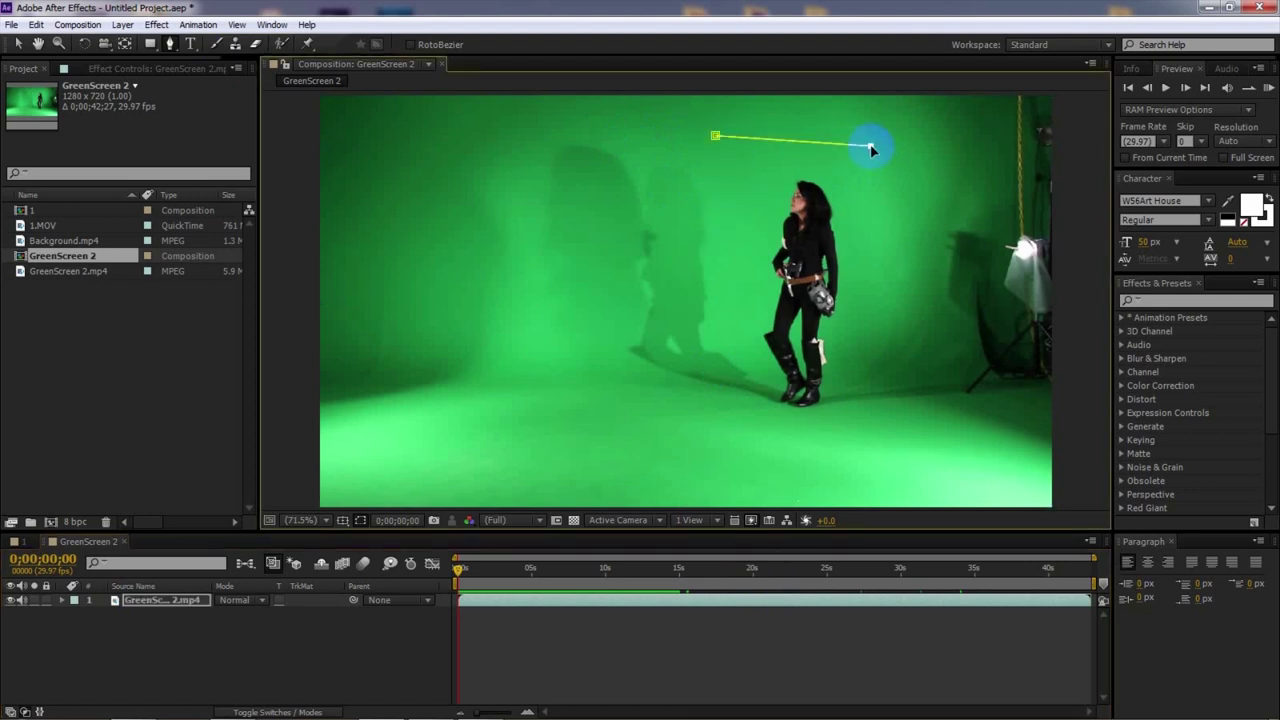
click(929, 425)
click(718, 140)
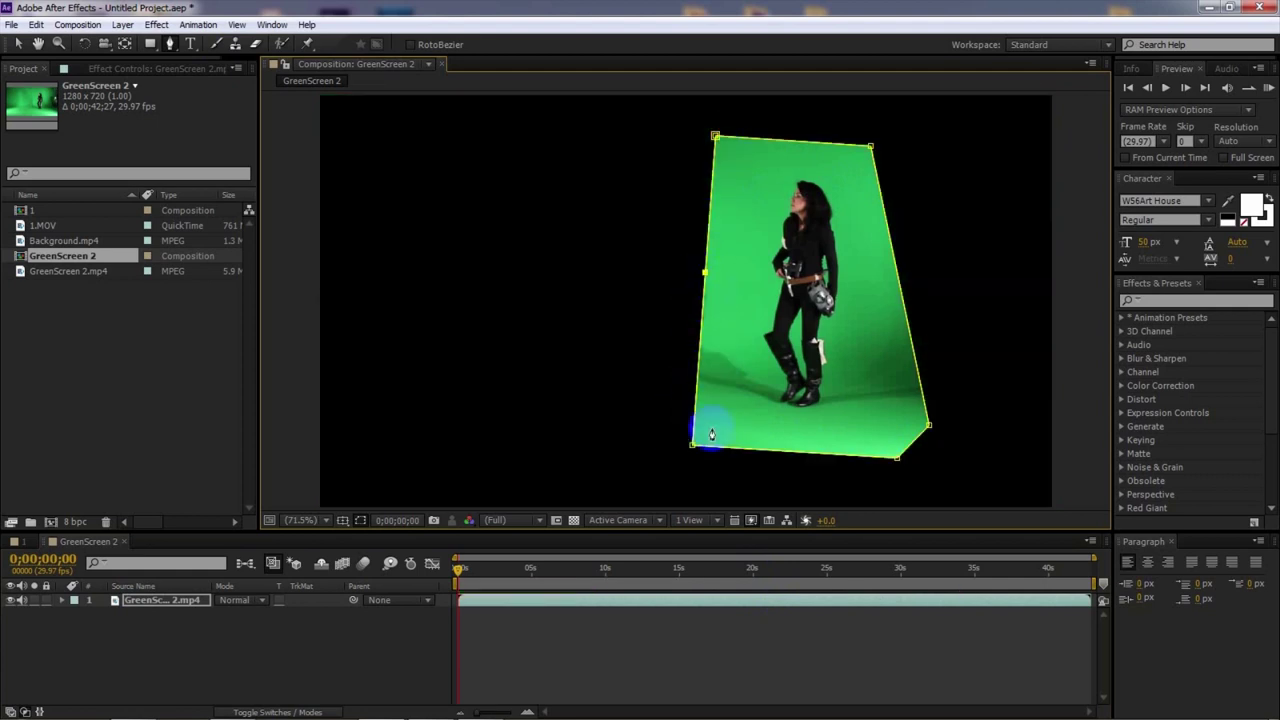
drag(692, 444, 696, 450)
Check the mask against the woman's movement up to 0;00;02;05, and return to the first frame
click(621, 568)
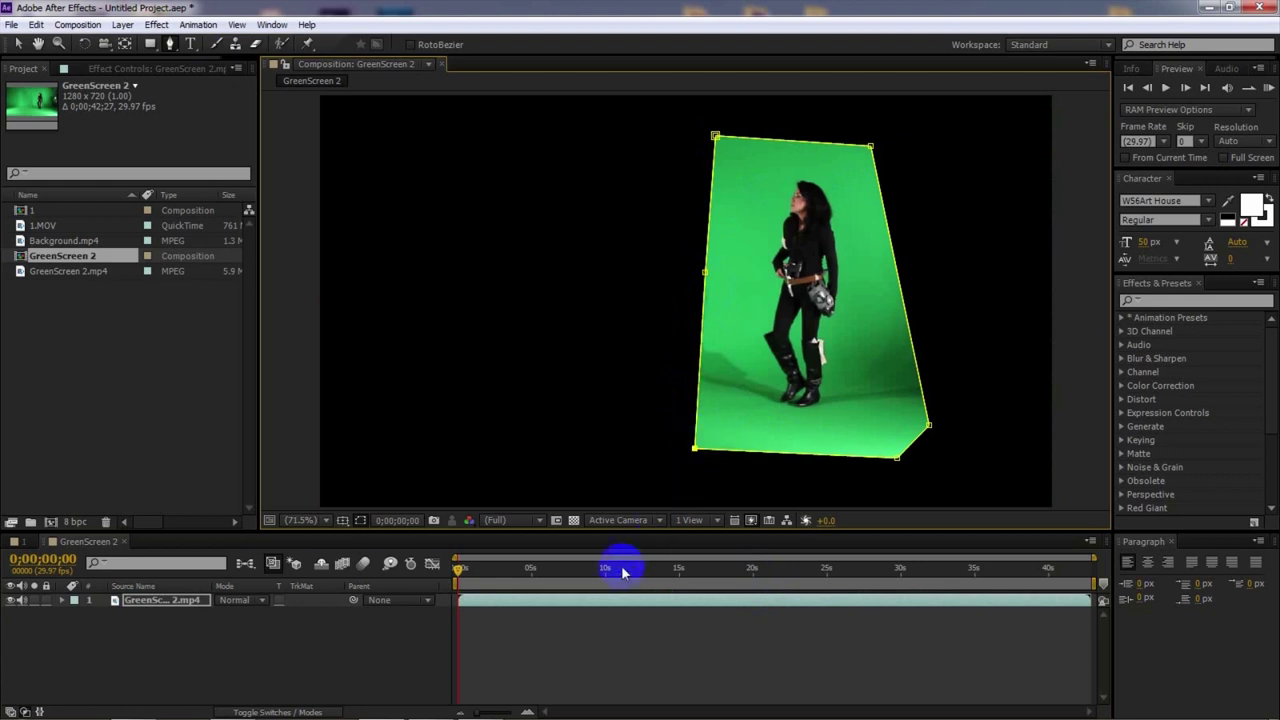
drag(507, 585, 490, 580)
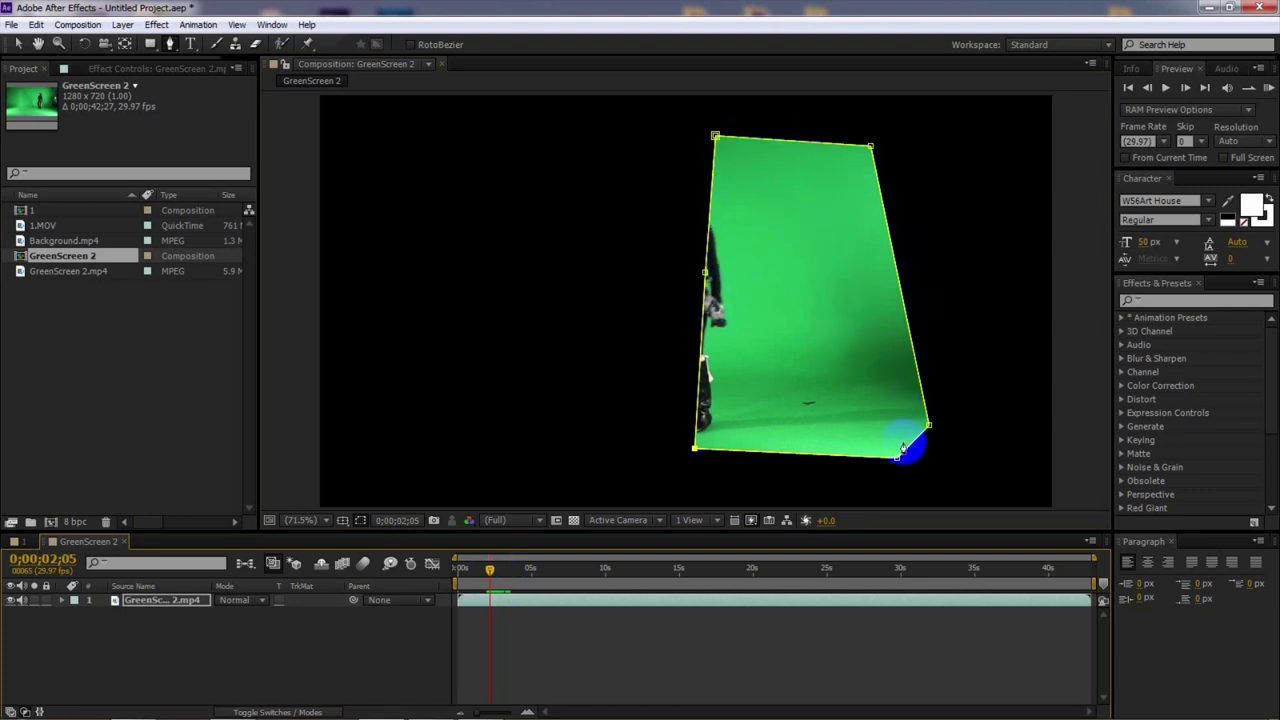
drag(491, 566, 437, 563)
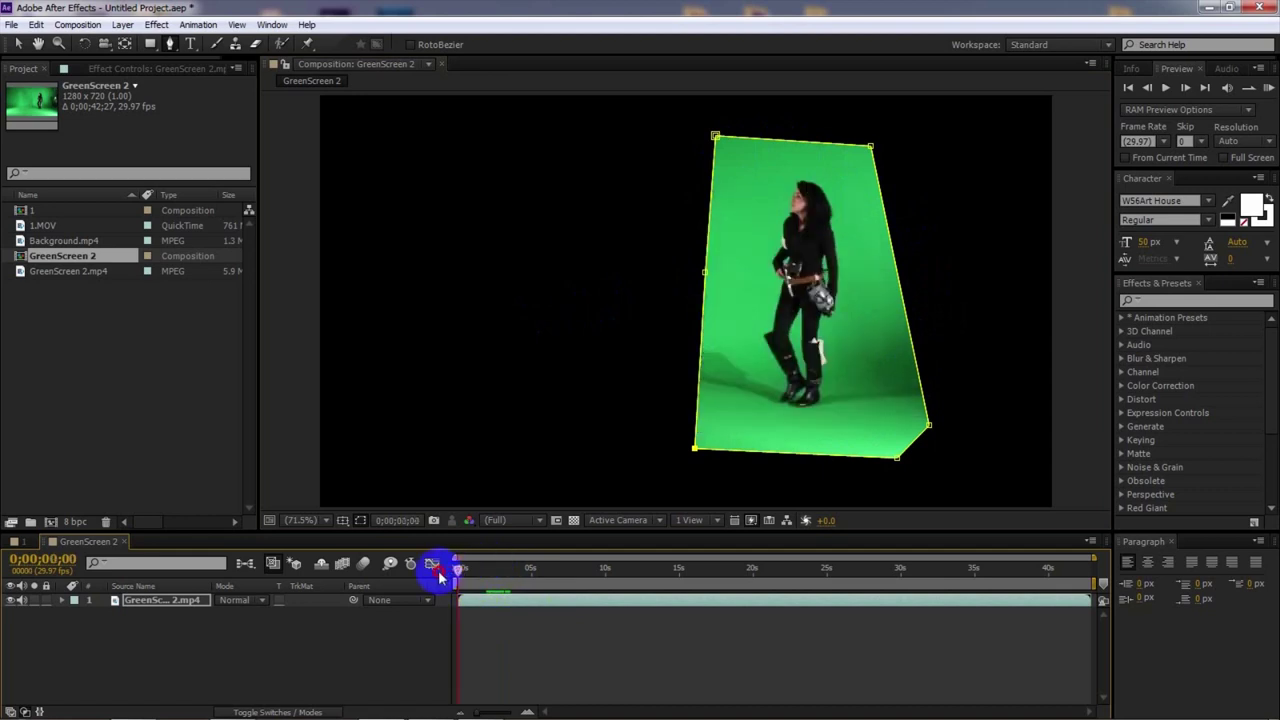
Reveal all properties of Mask 1 on the GreenScreen 2.mp4 layer
click(184, 603)
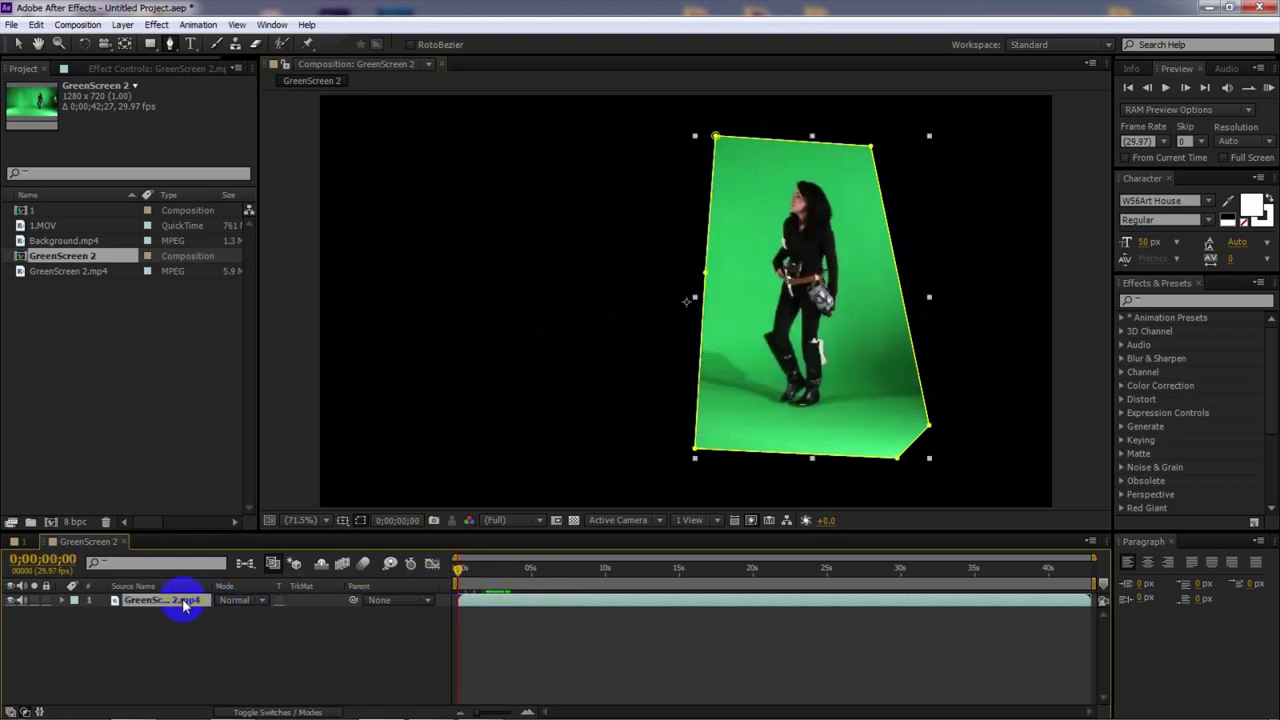
key(m)
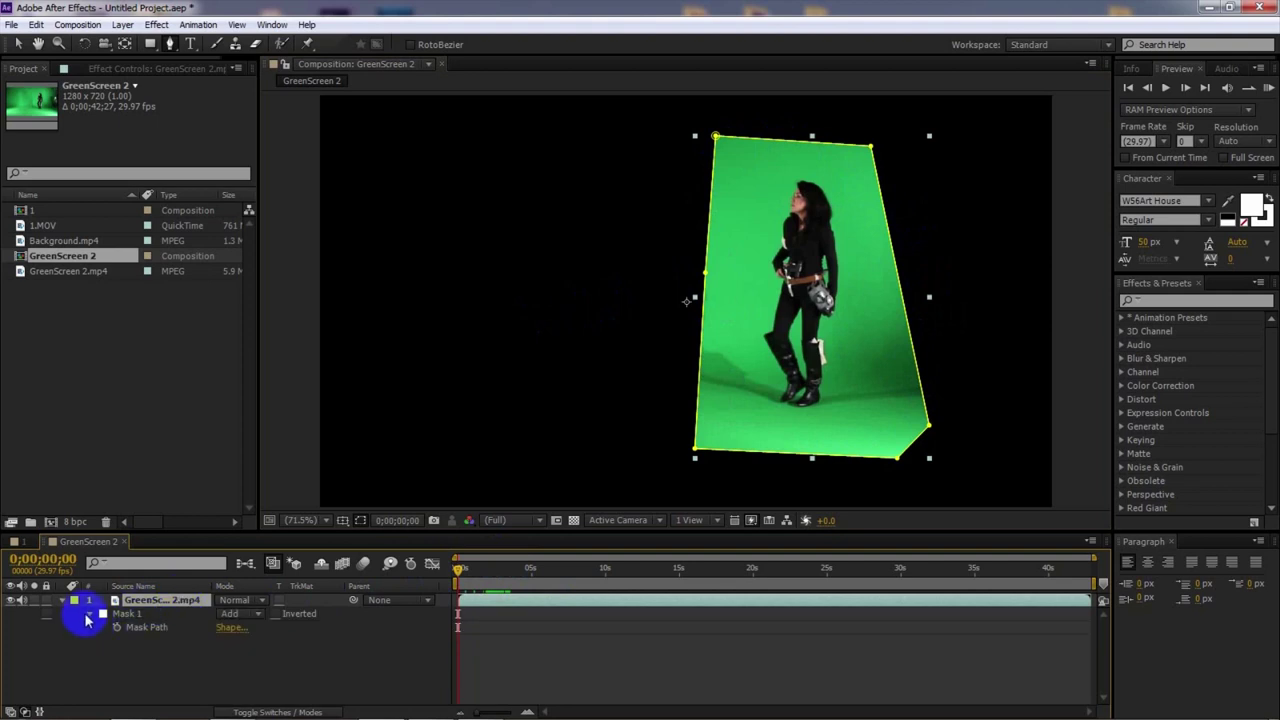
click(88, 614)
click(88, 614)
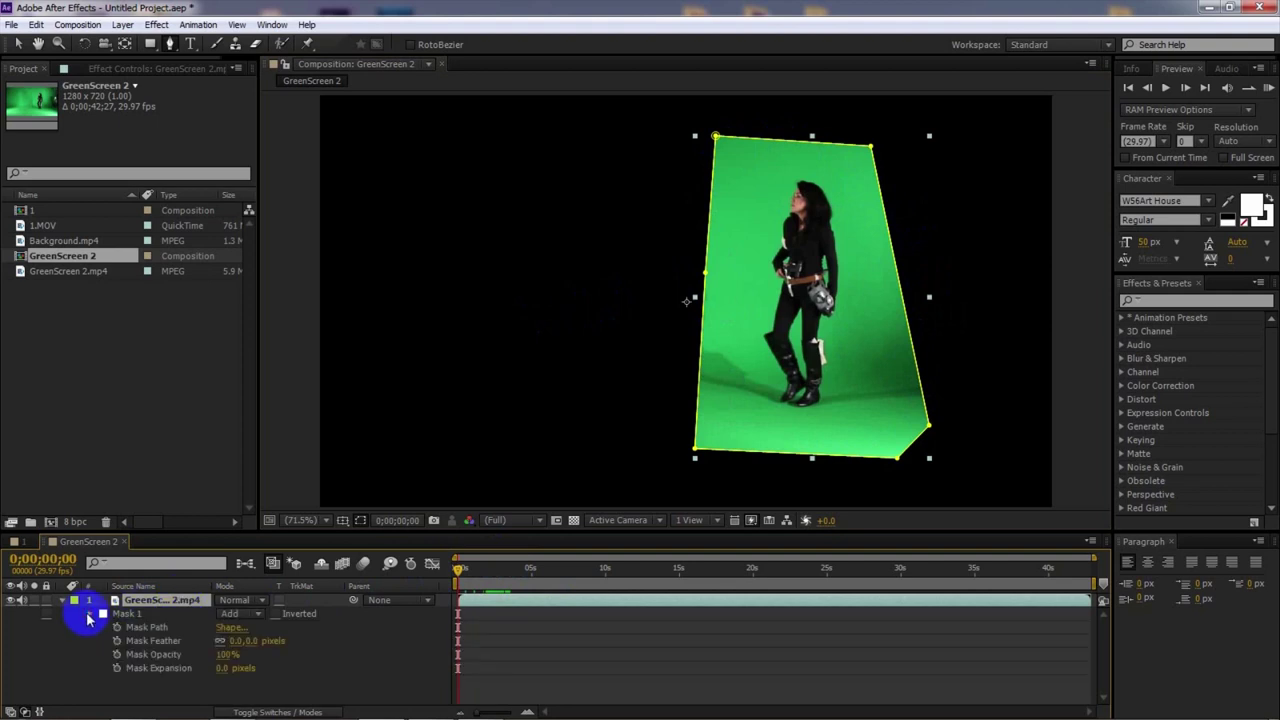
Start keyframing Mask 1's Mask Path at the first frame of the GreenScreen 2.mp4 layer
click(88, 614)
click(88, 614)
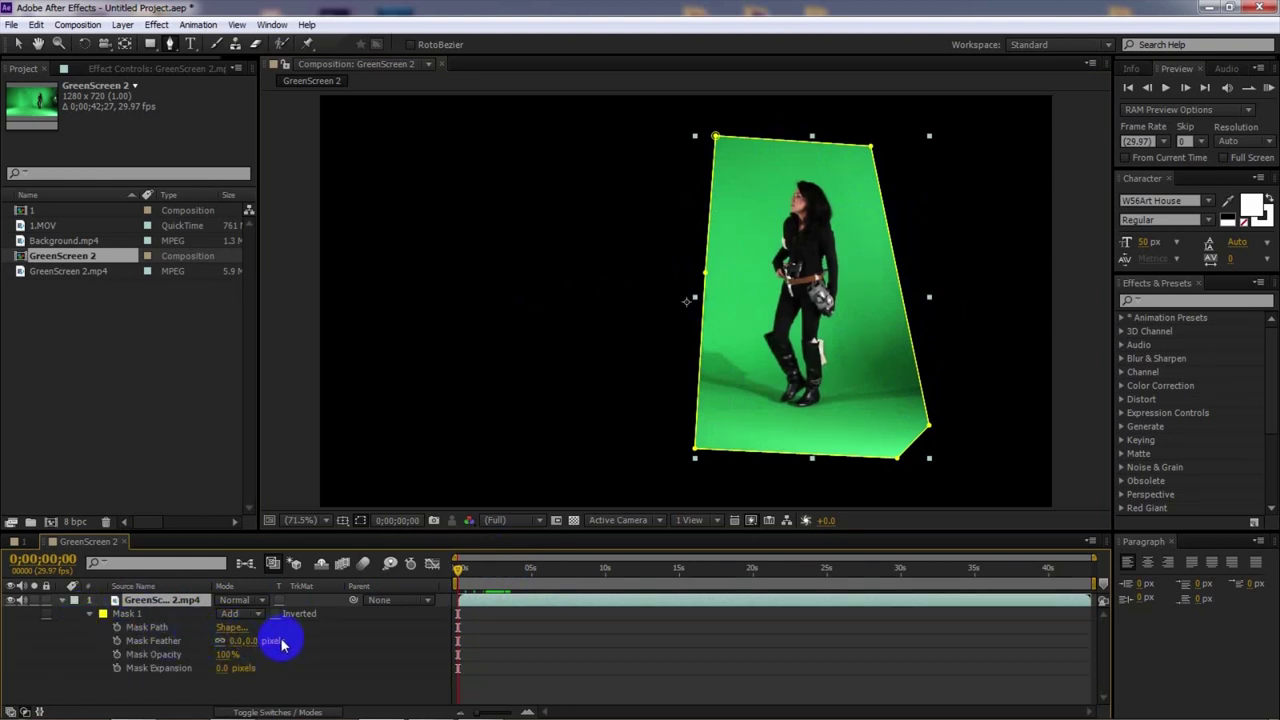
click(116, 628)
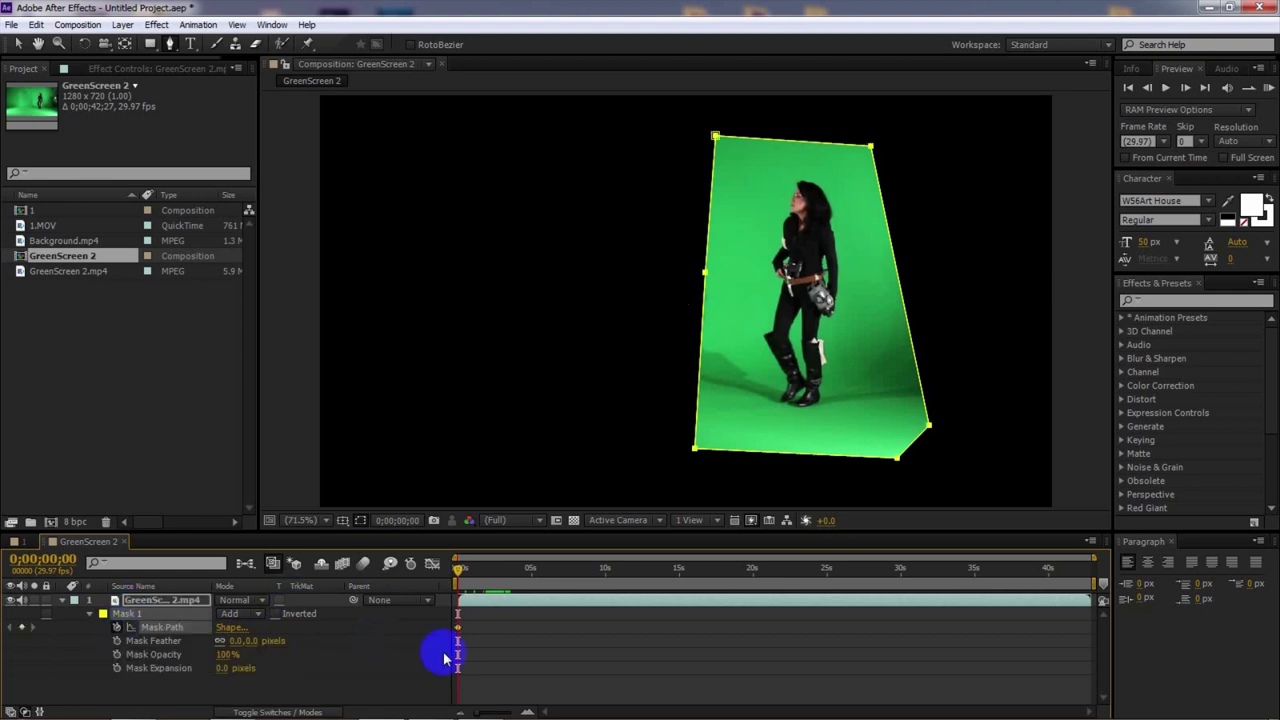
At 0;00;00;18, move the whole mask left, undo that move, and keyframe the path with only a slight shift
drag(460, 569, 468, 572)
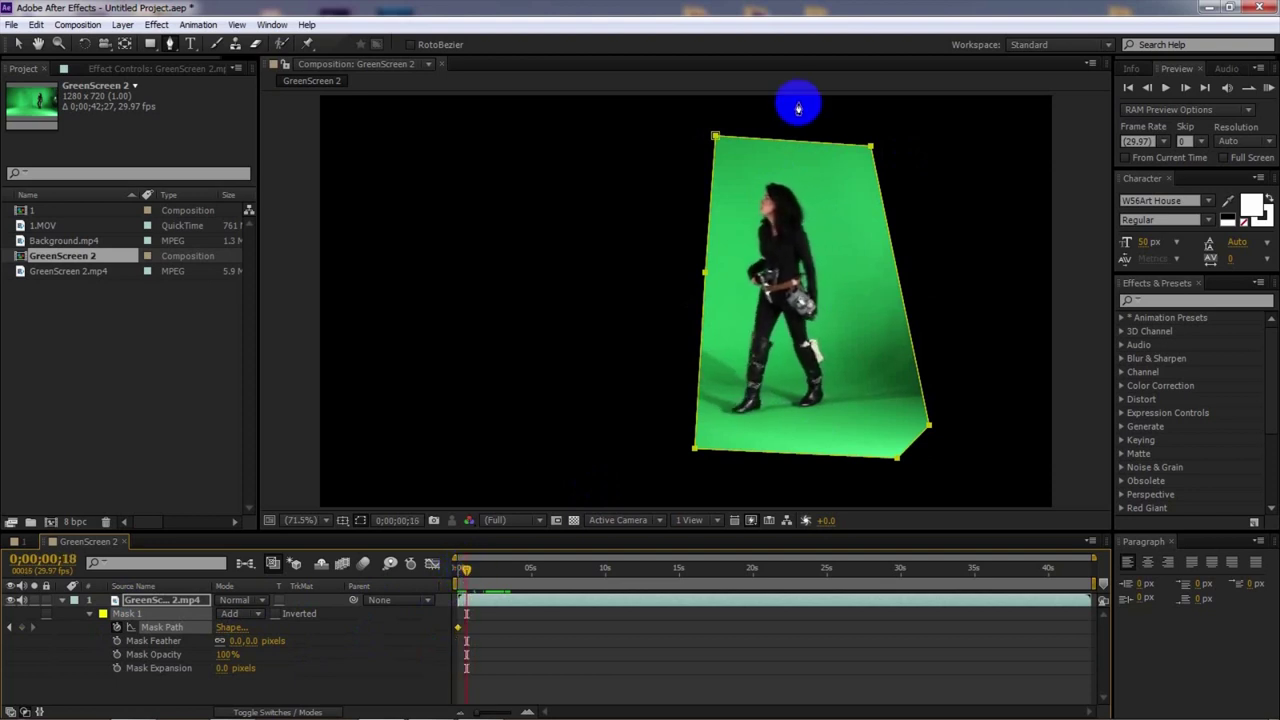
drag(705, 272, 689, 269)
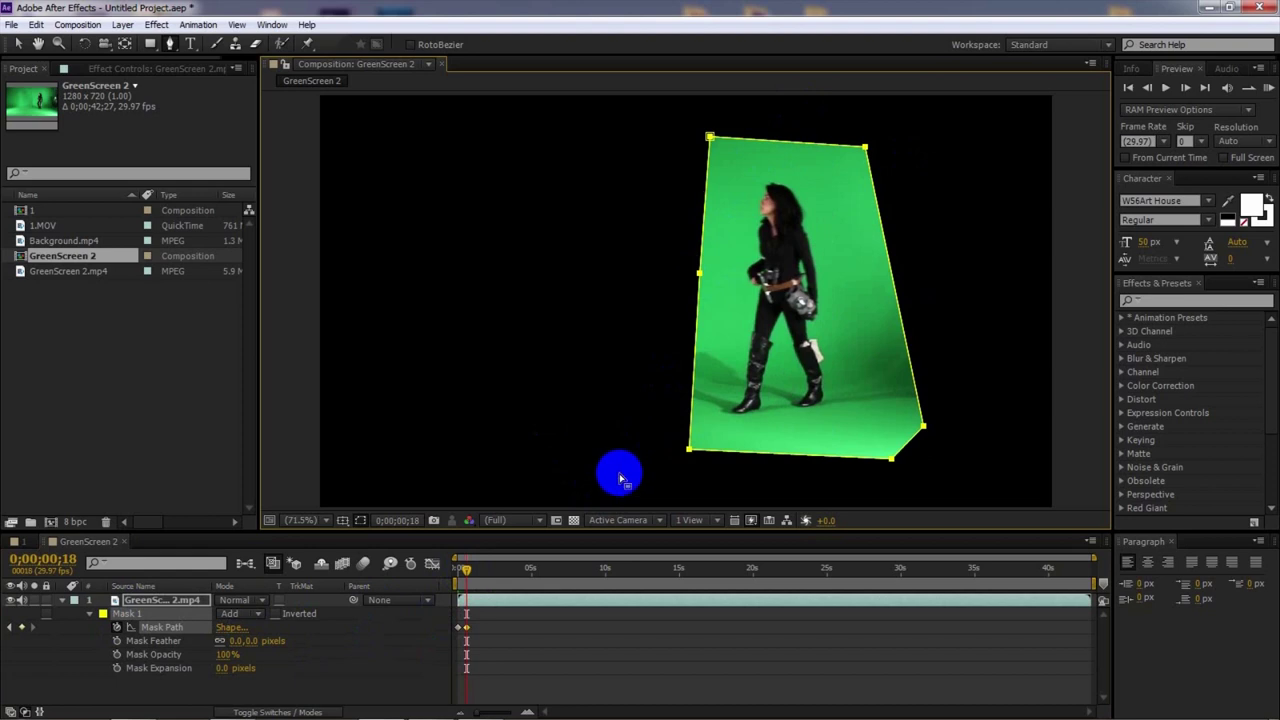
key(ctrl+z)
key(ctrl+z)
double_click(703, 271)
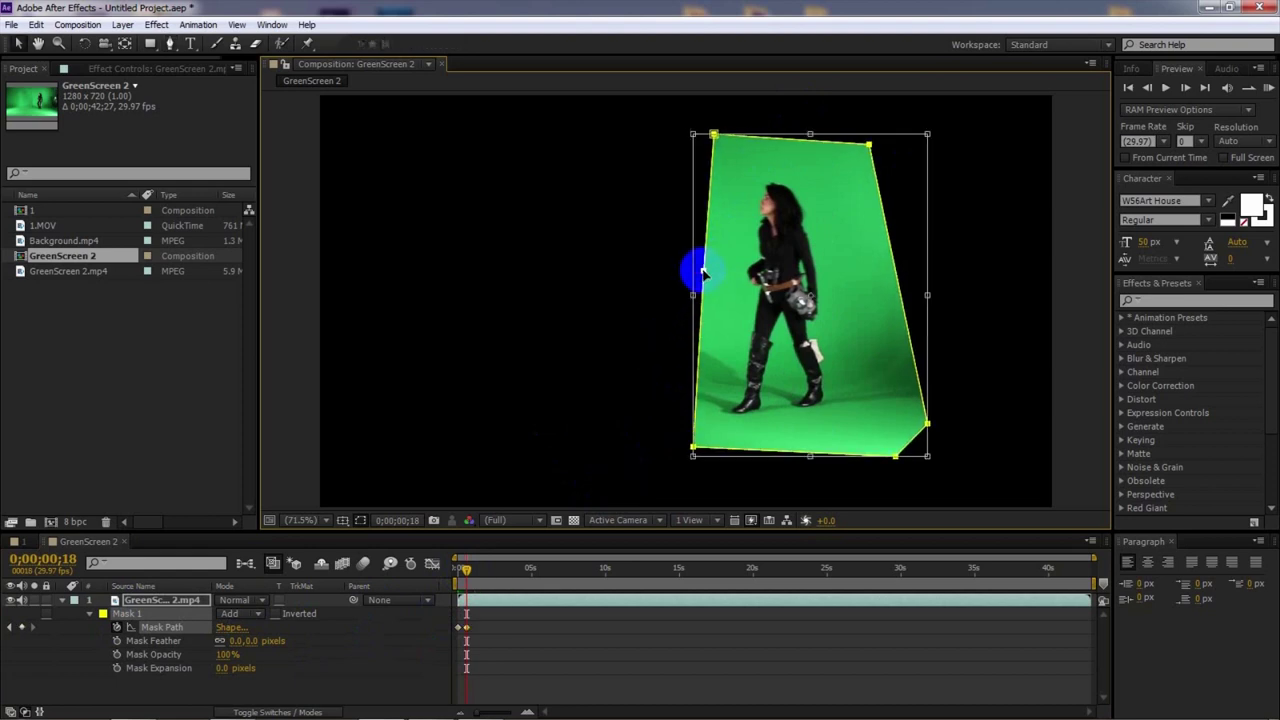
Clear the selection of all mask points and reselect the GreenScreen 2.mp4 layer so points can be moved individually
click(480, 614)
click(537, 597)
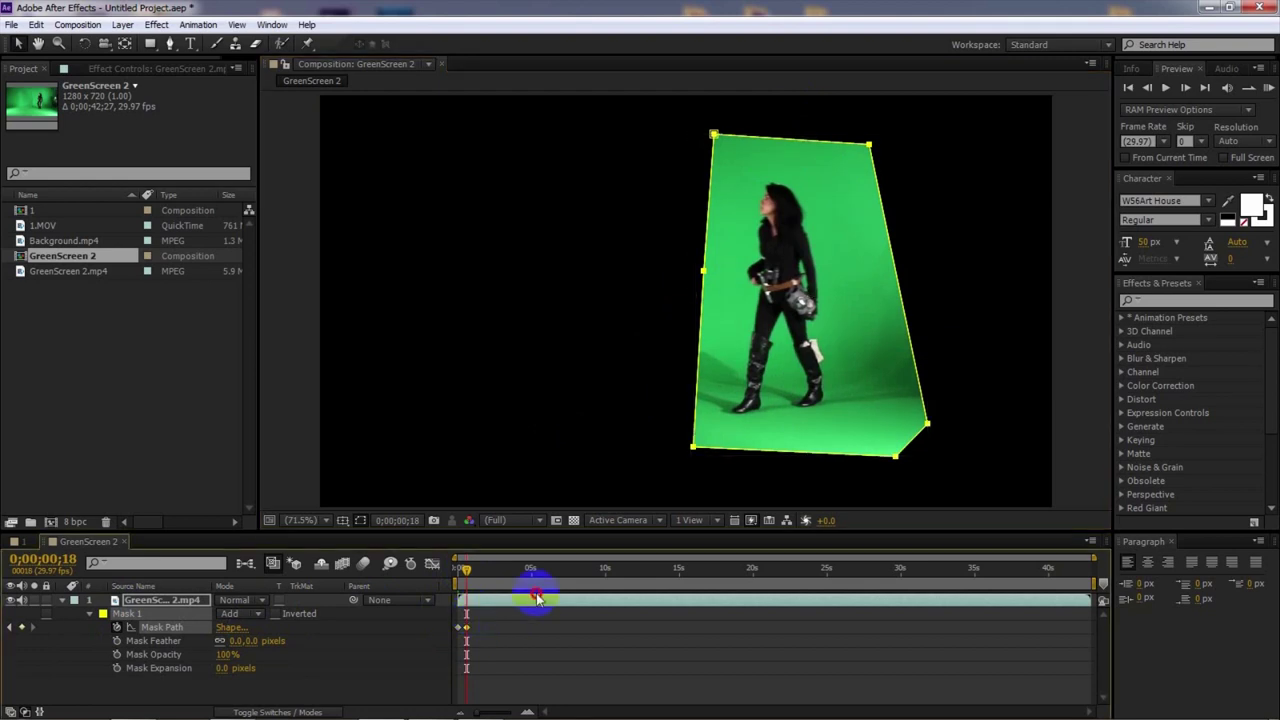
click(648, 660)
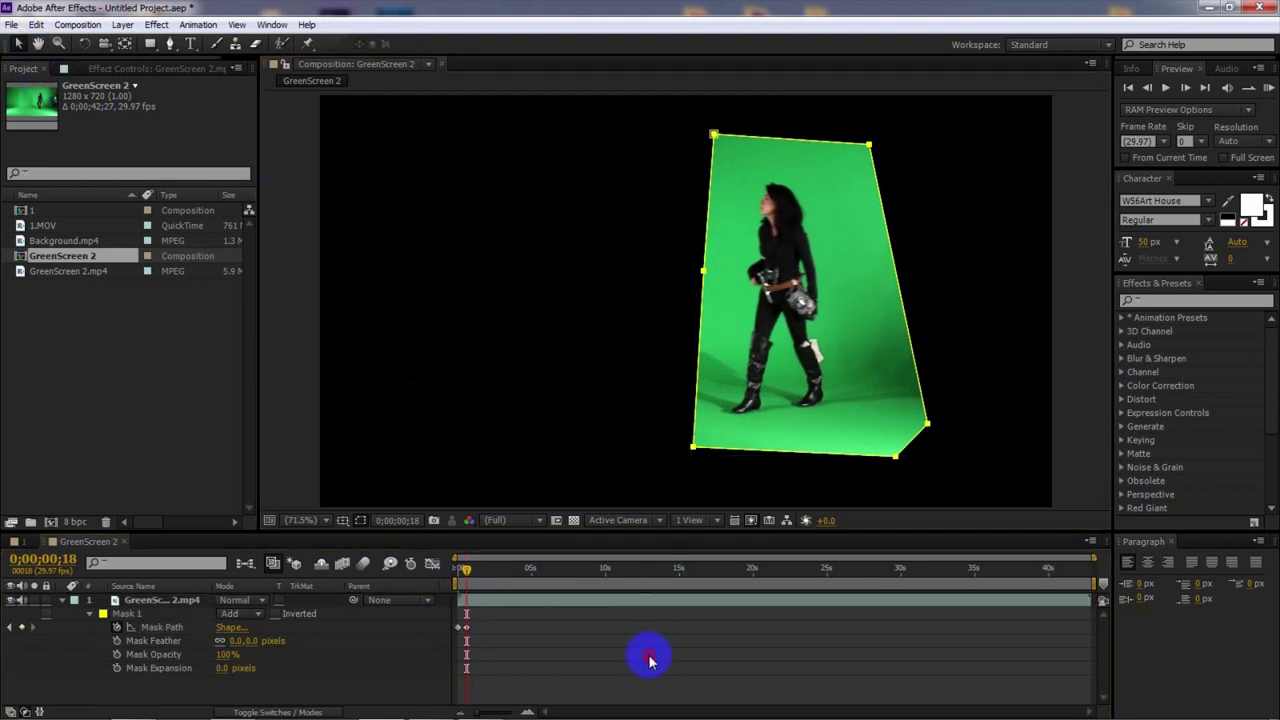
click(606, 600)
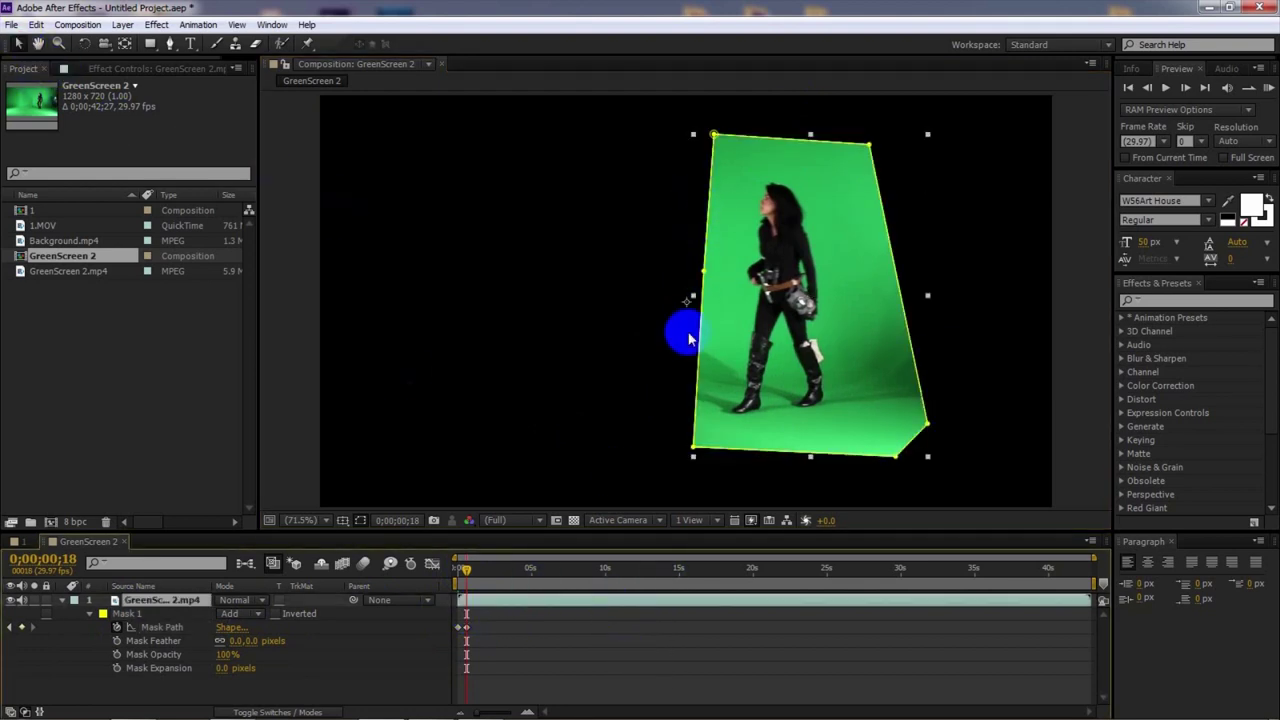
click(640, 638)
click(620, 602)
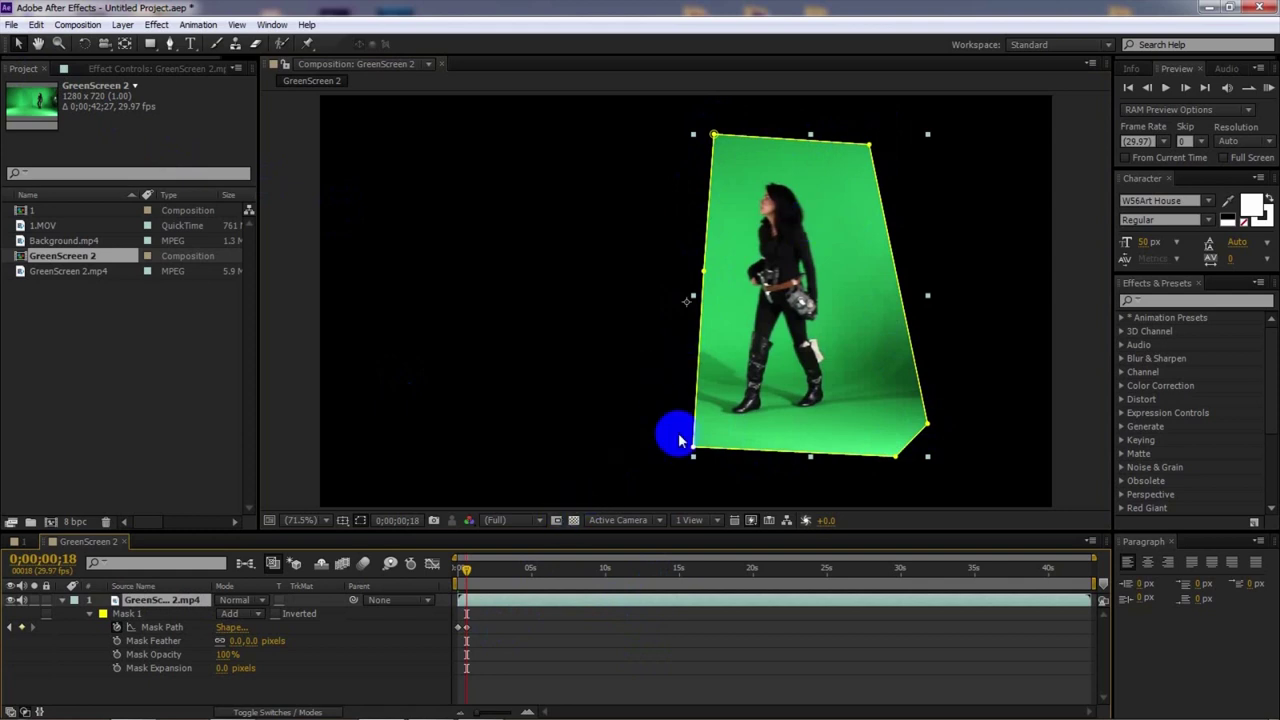
At 0;00;00;29, pull only the mask's left middle point outward ahead of the woman, and reselect the layer
drag(466, 575, 472, 570)
click(700, 311)
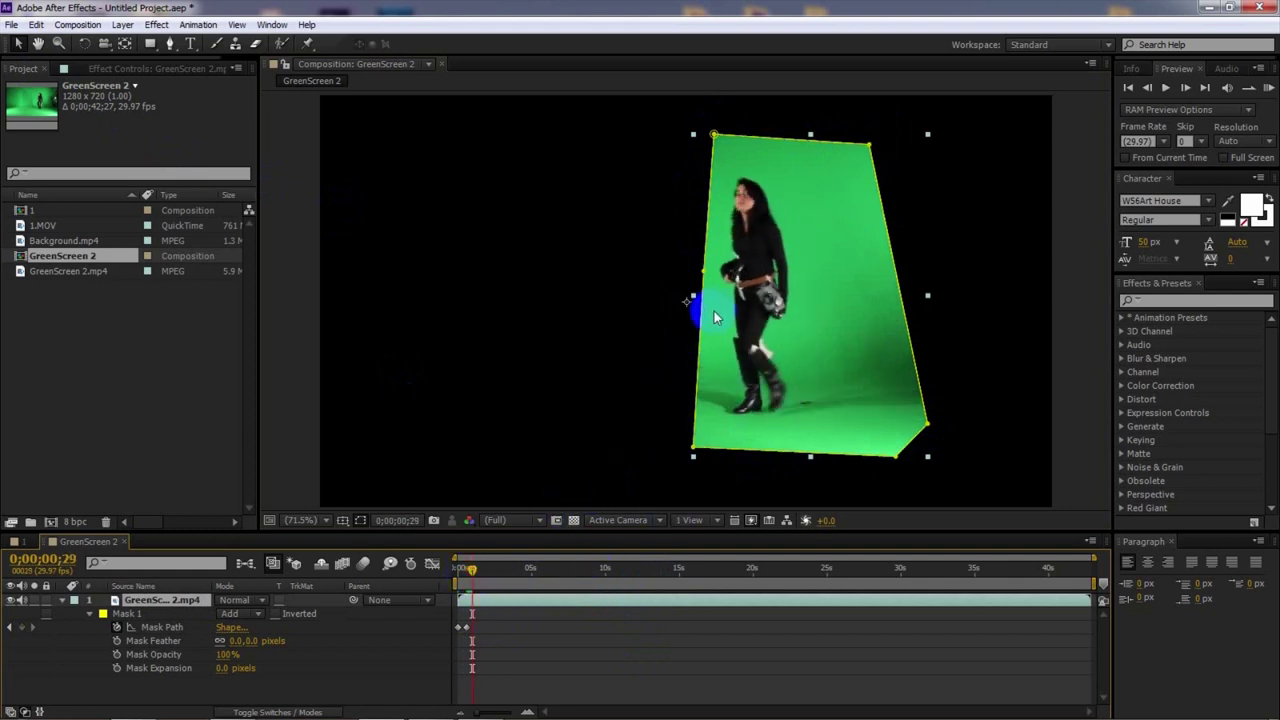
drag(703, 272, 630, 287)
click(629, 663)
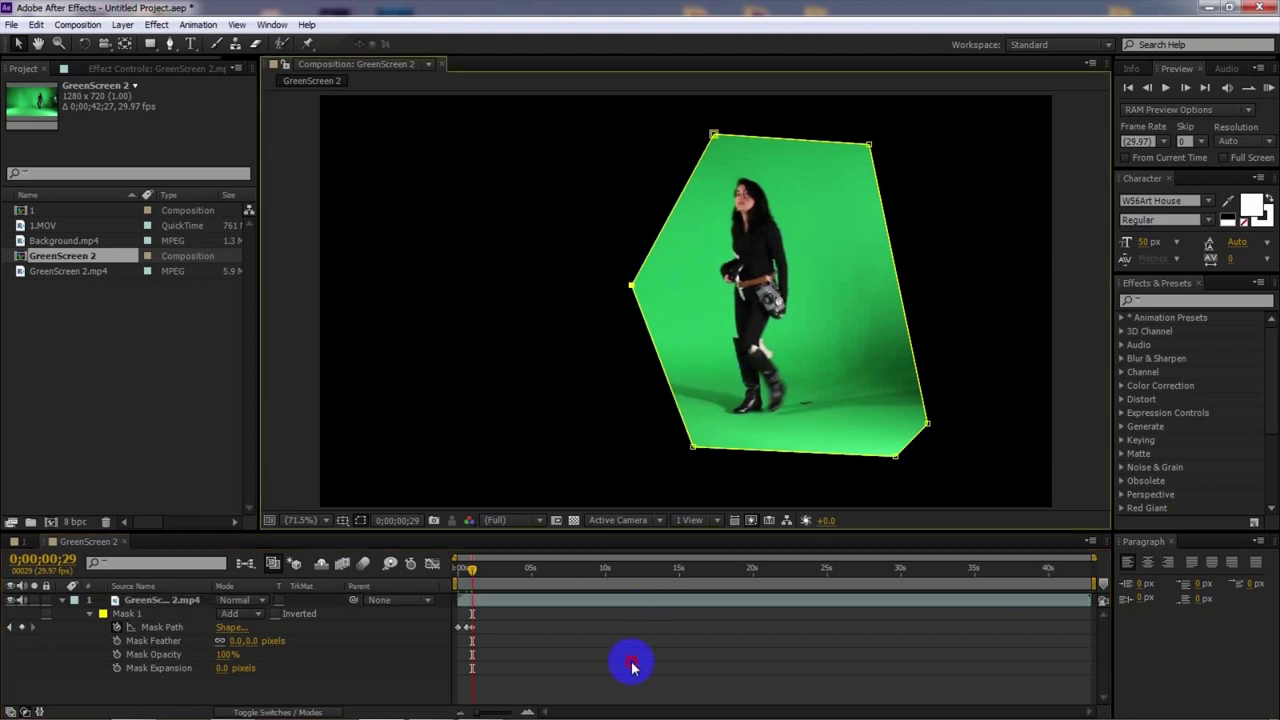
click(632, 608)
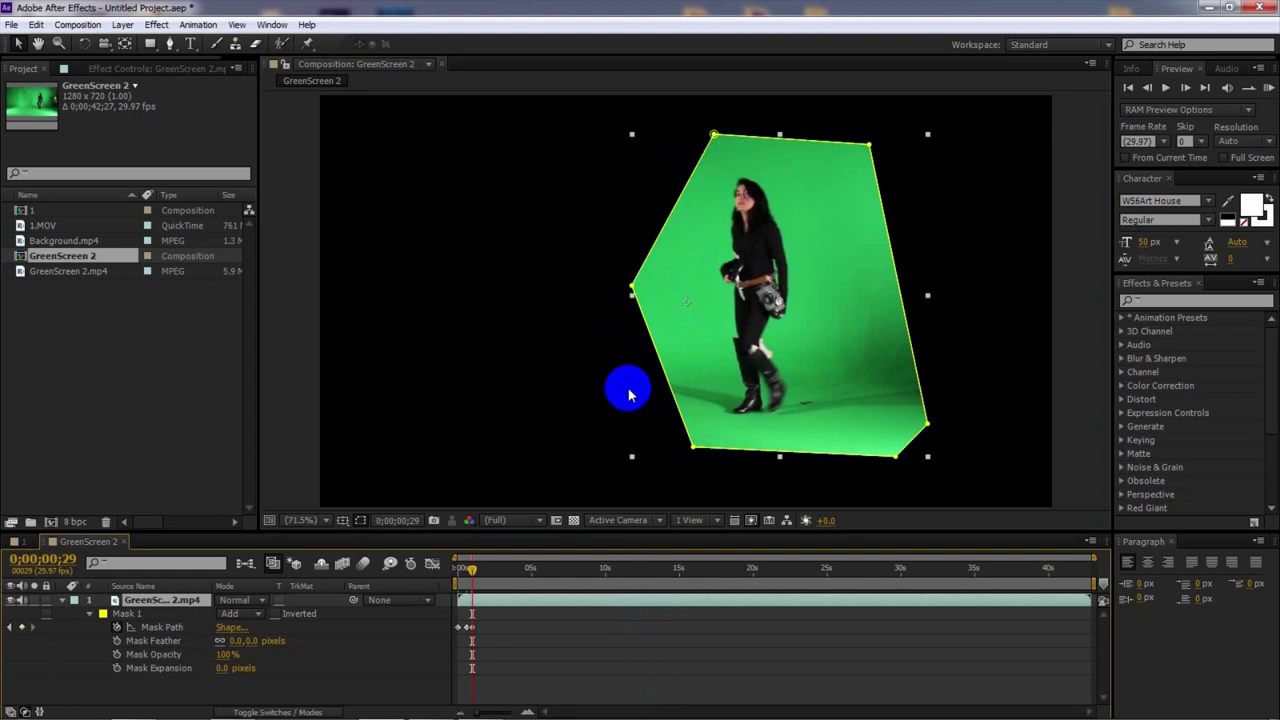
At 0;00;01;20, move the mask's lower-left point outward and its three right-hand points inward toward the woman
drag(474, 571, 483, 569)
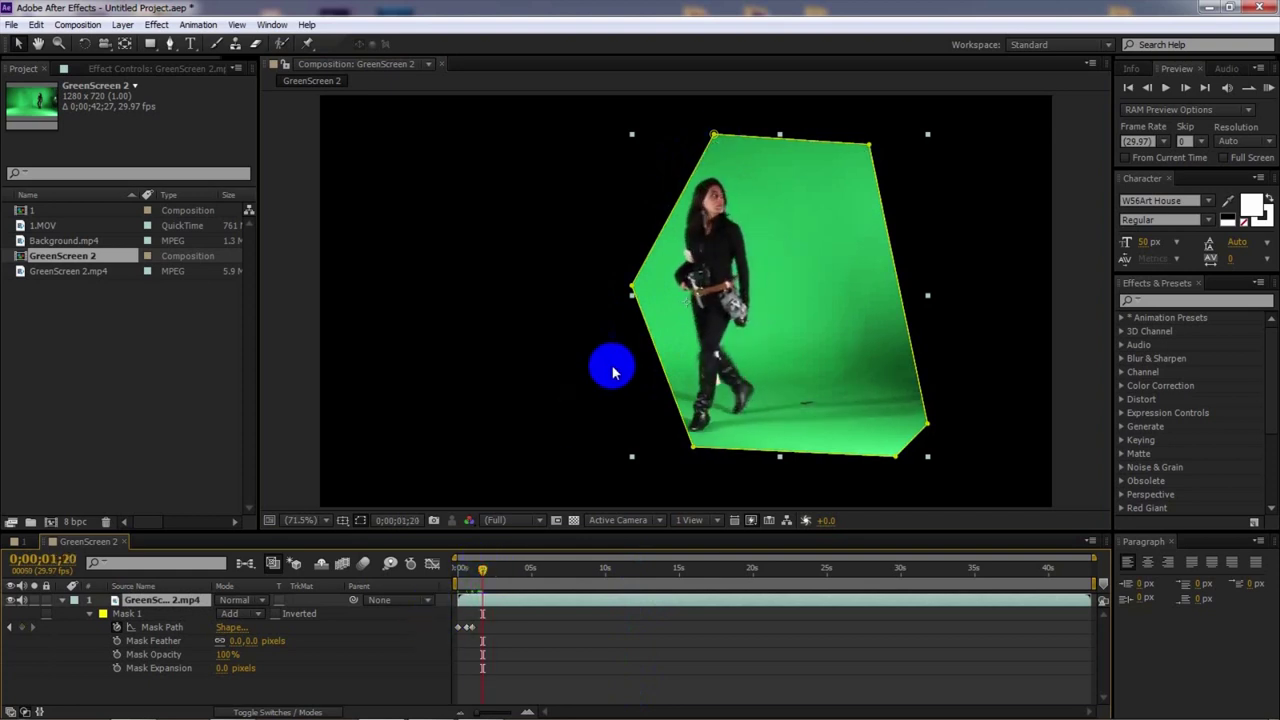
drag(692, 455, 665, 459)
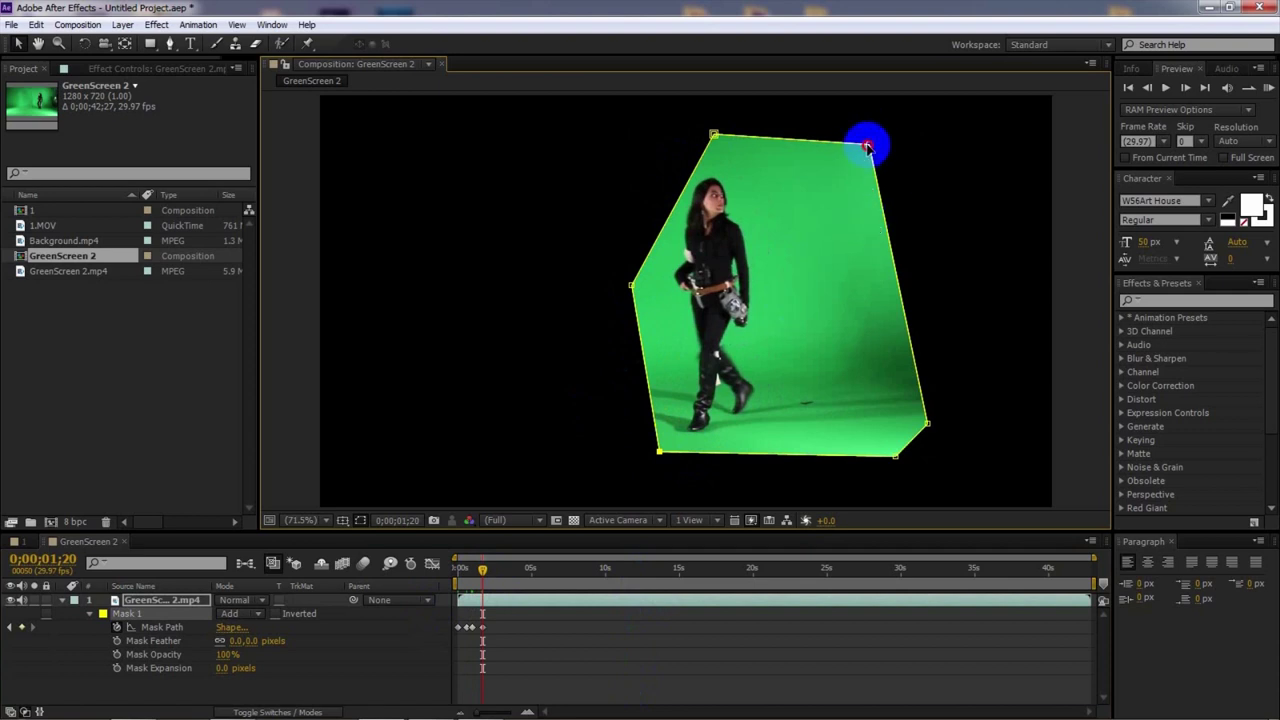
drag(866, 147, 808, 157)
drag(927, 423, 849, 426)
drag(896, 461, 831, 451)
At 0;00;02;03, shift the mask's left middle, lower-left and top-left points further left around the woman
drag(474, 577, 488, 570)
drag(631, 289, 554, 287)
drag(657, 452, 596, 451)
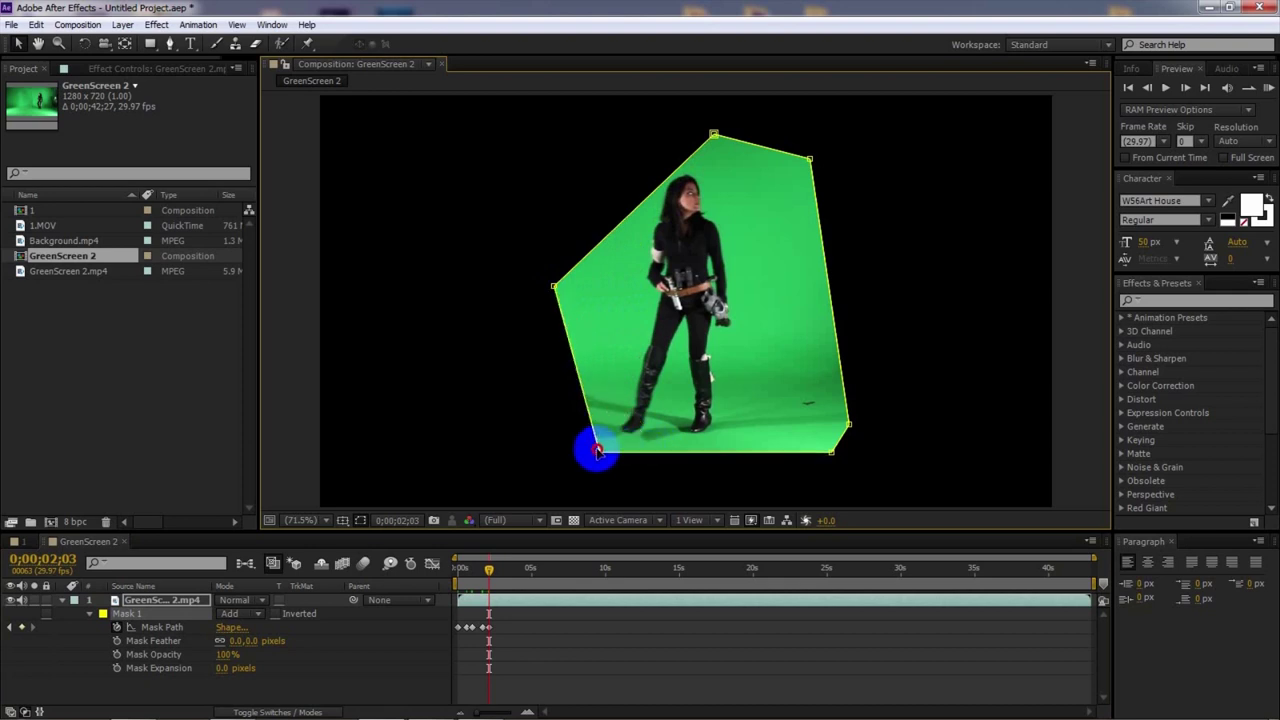
double_click(716, 132)
drag(716, 132, 646, 136)
click(462, 664)
At 0;00;02;21, shift the mask's left middle, top-left and lower-left points left to clear the woman
click(489, 570)
drag(494, 575, 503, 567)
drag(552, 290, 517, 289)
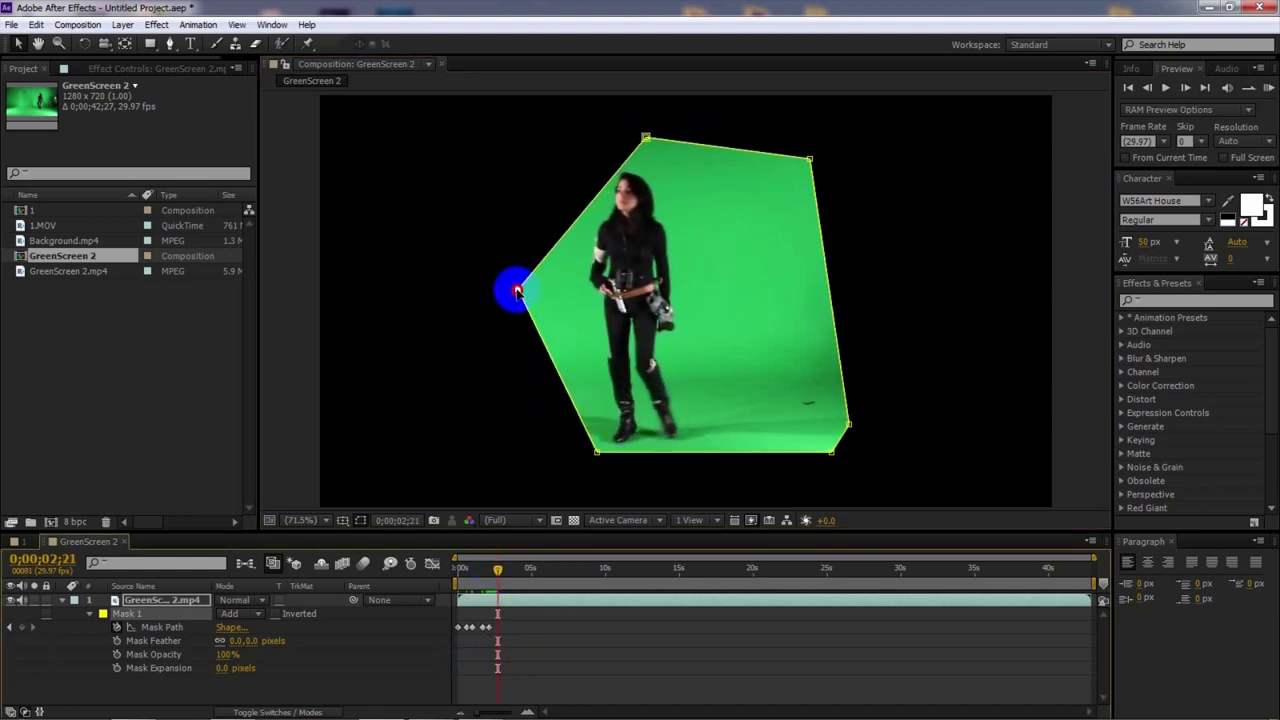
drag(645, 136, 586, 138)
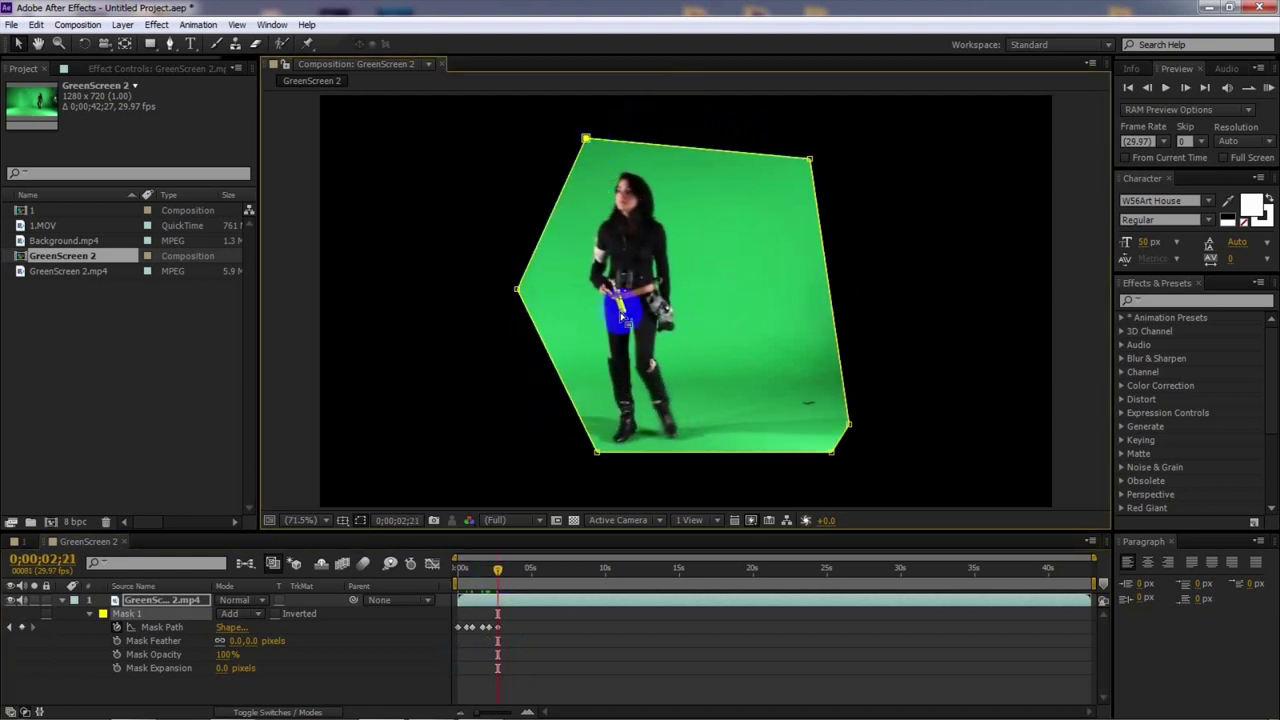
drag(597, 452, 535, 466)
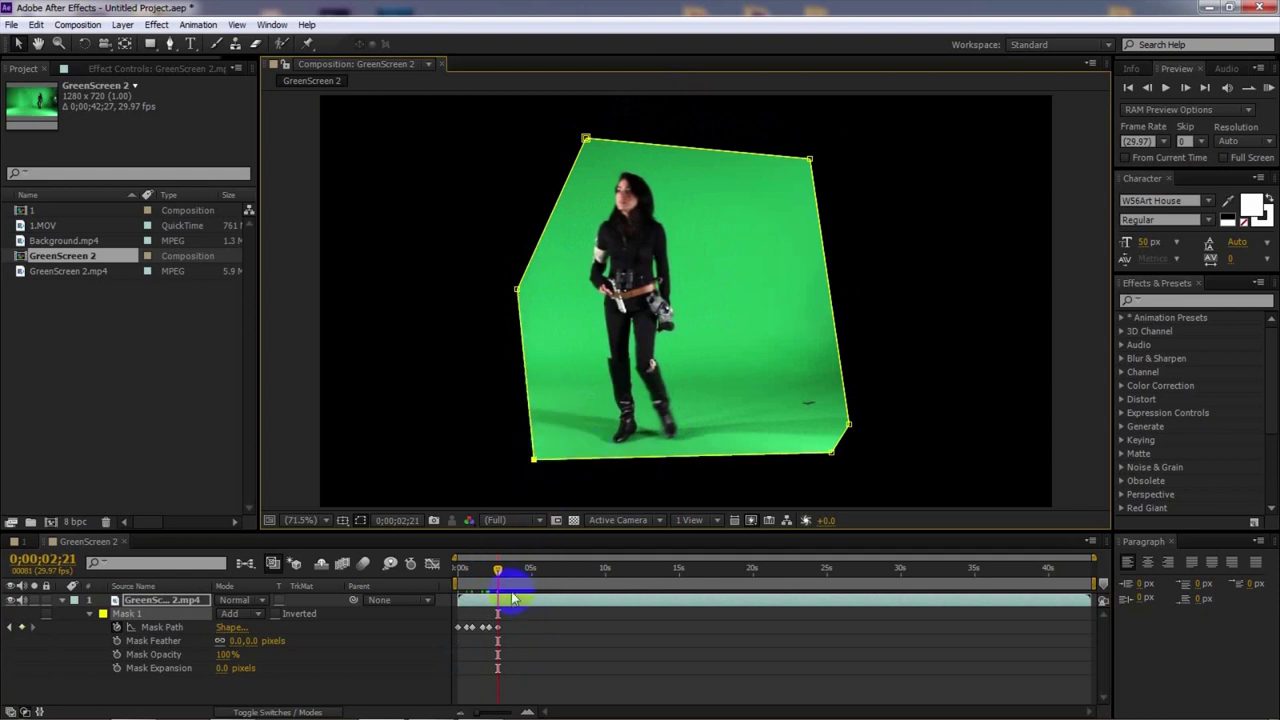
At 0;00;03;14, lower the mask's two bottom points to include the woman's feet
drag(503, 568, 509, 570)
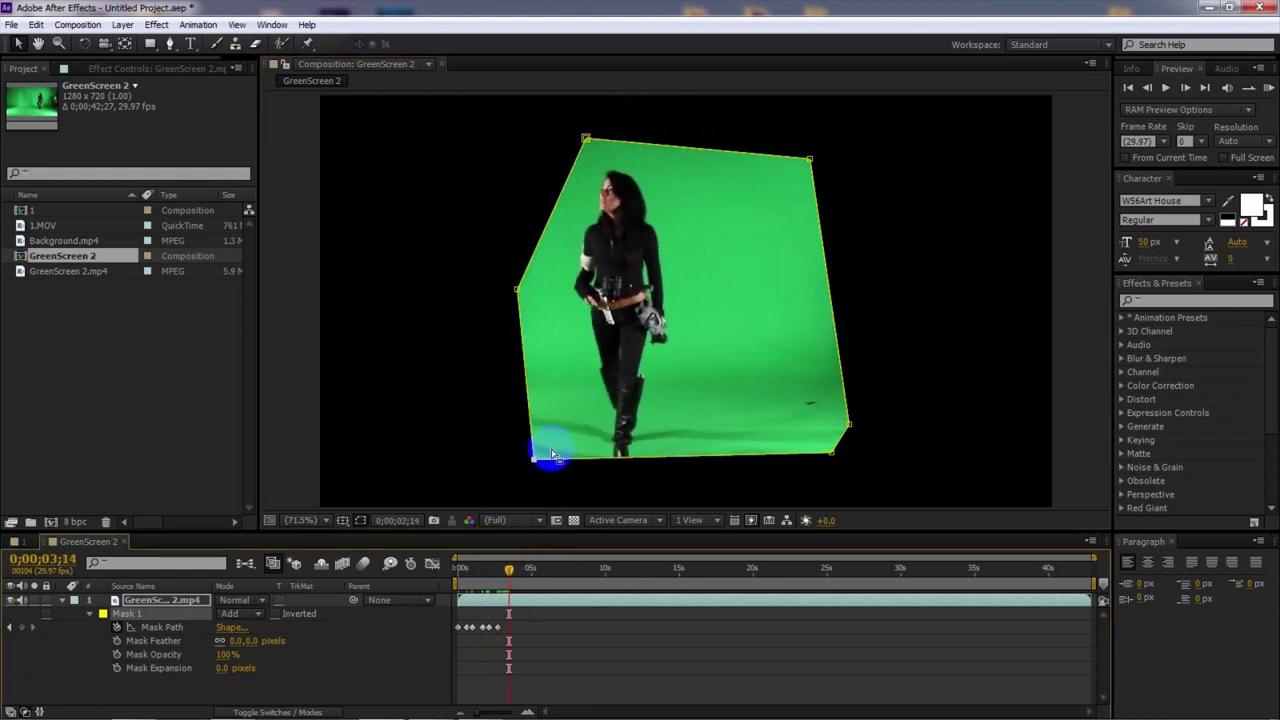
drag(535, 461, 529, 495)
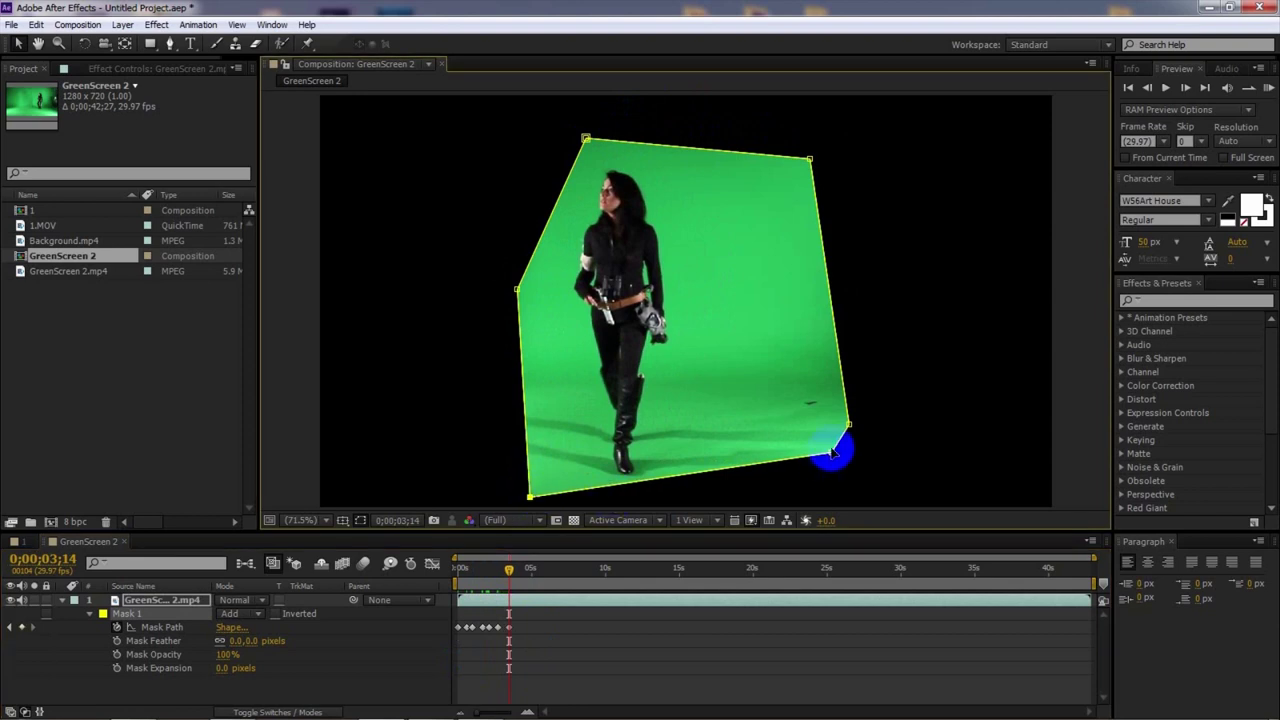
drag(835, 453, 826, 463)
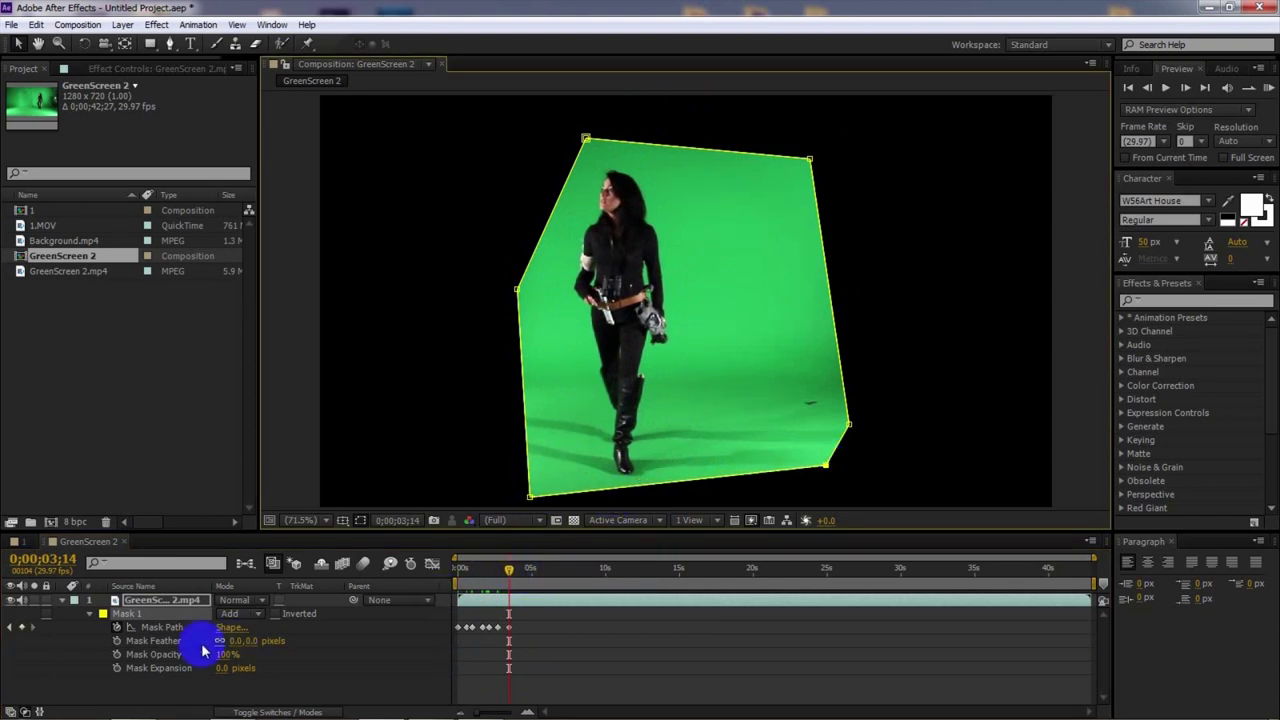
At 0;00;04;12, lower the mask's bottom points to the frame's lower edge and move its top-left point up and outward
drag(509, 570, 524, 574)
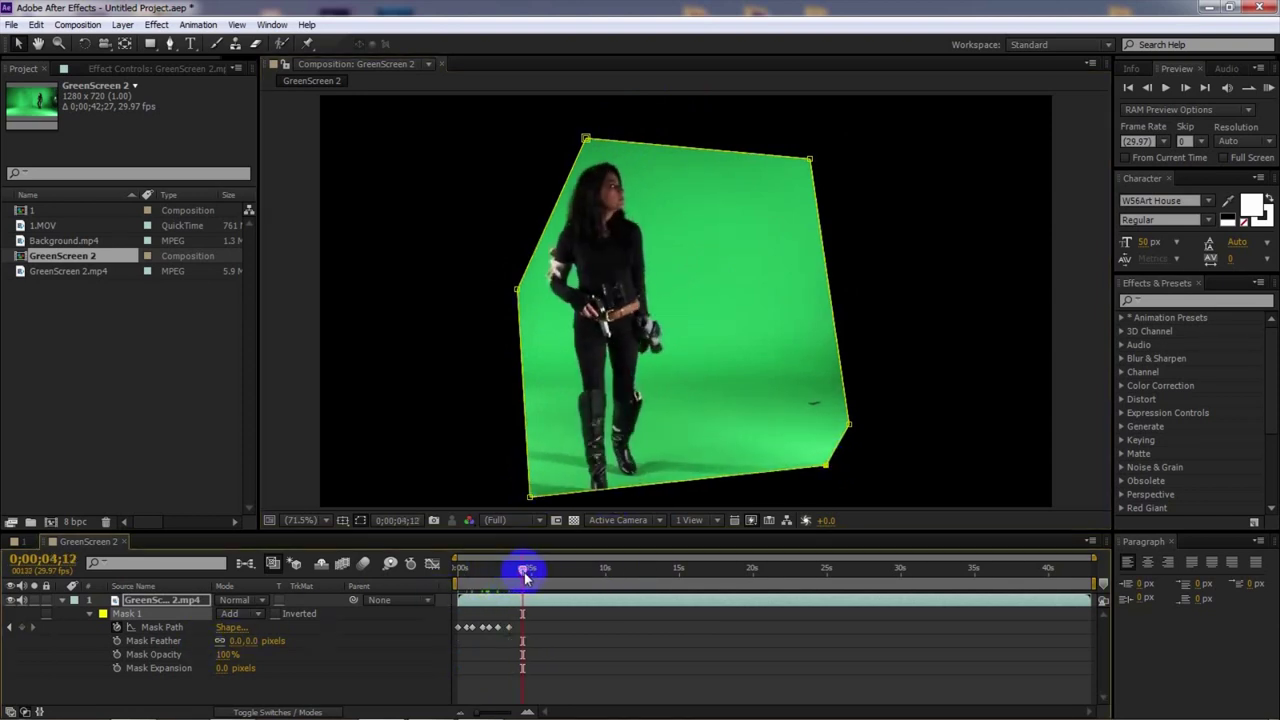
drag(826, 466, 829, 503)
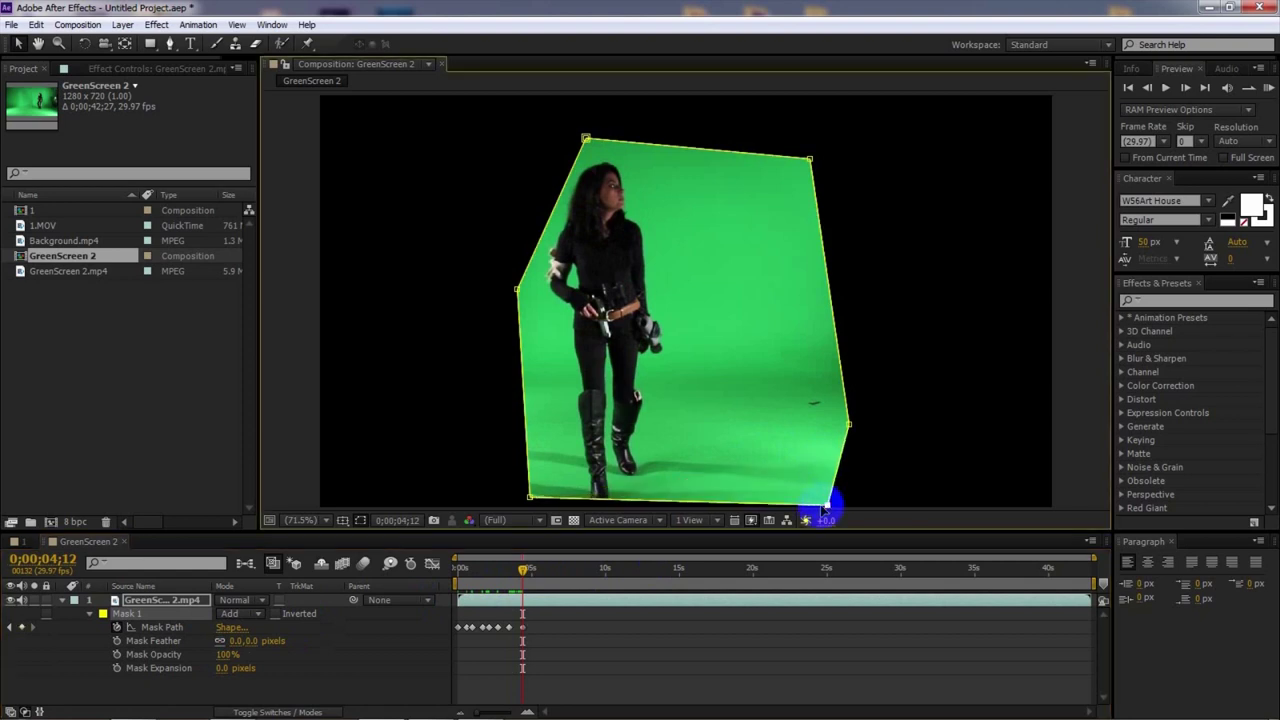
drag(529, 501, 529, 514)
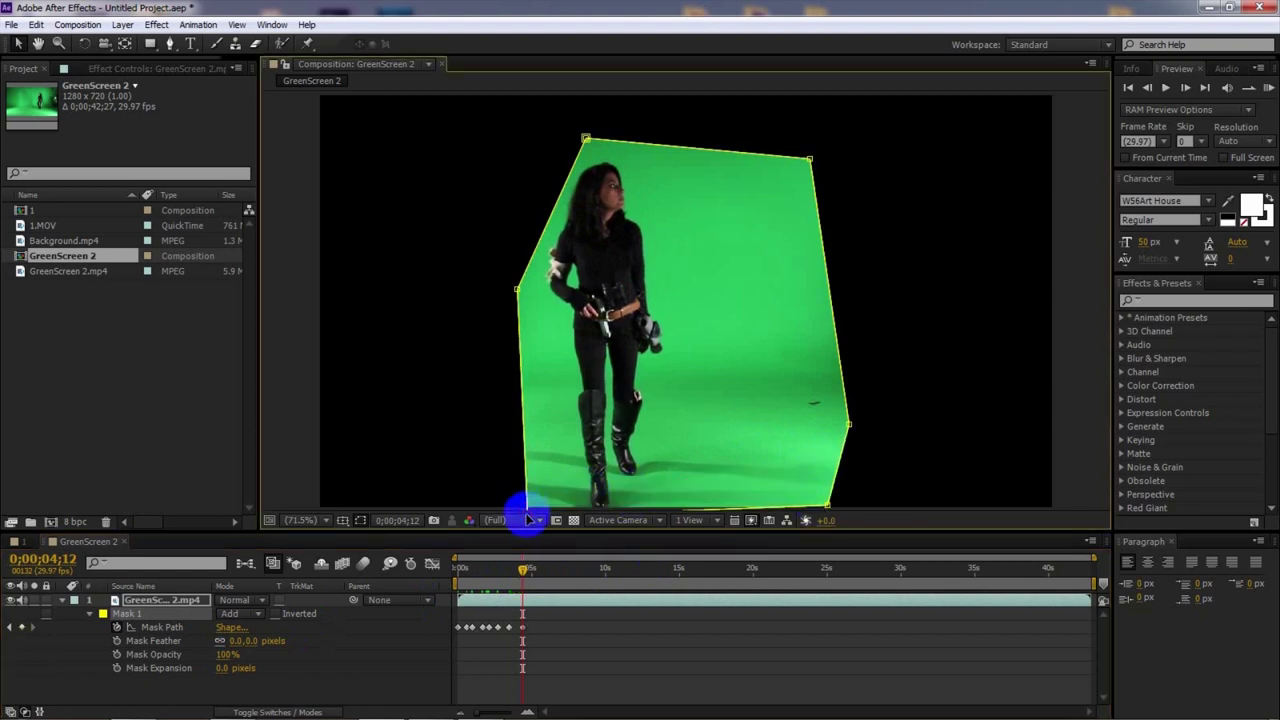
drag(585, 137, 561, 129)
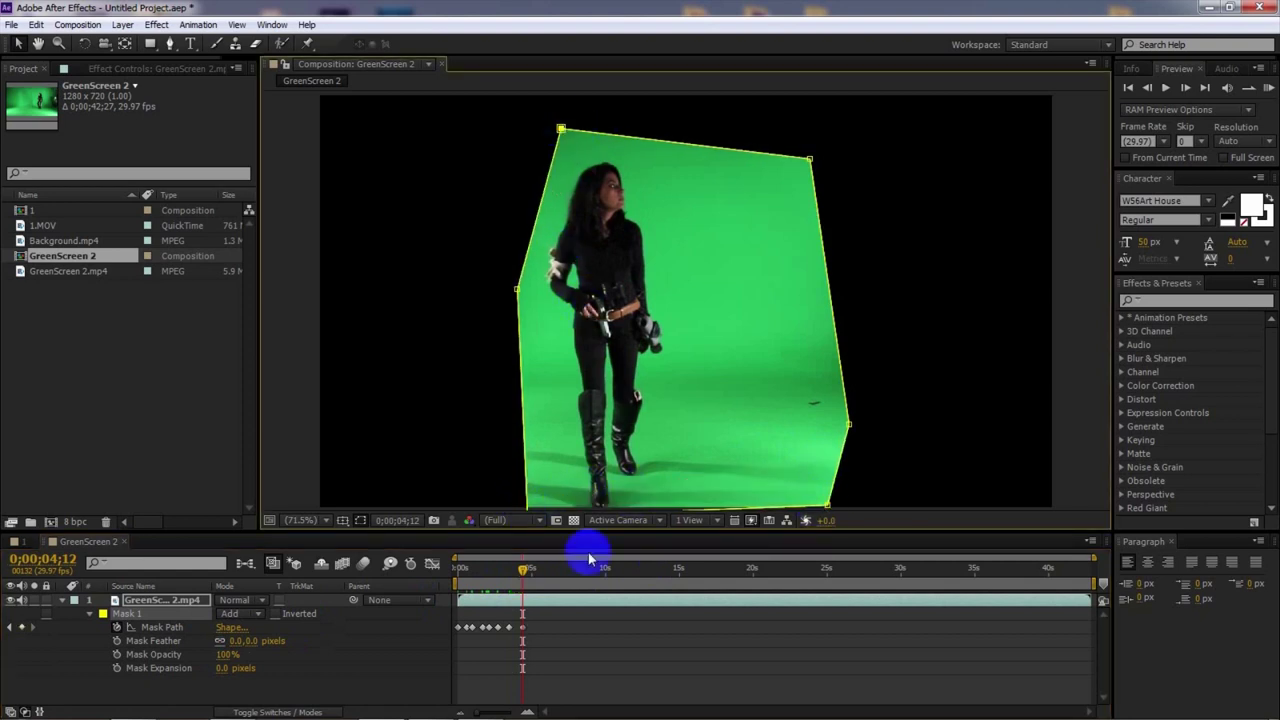
At 0;00;05;16, move the left middle mask point outward and the lower-left point beyond the frame to include the woman's arm
drag(524, 566, 539, 570)
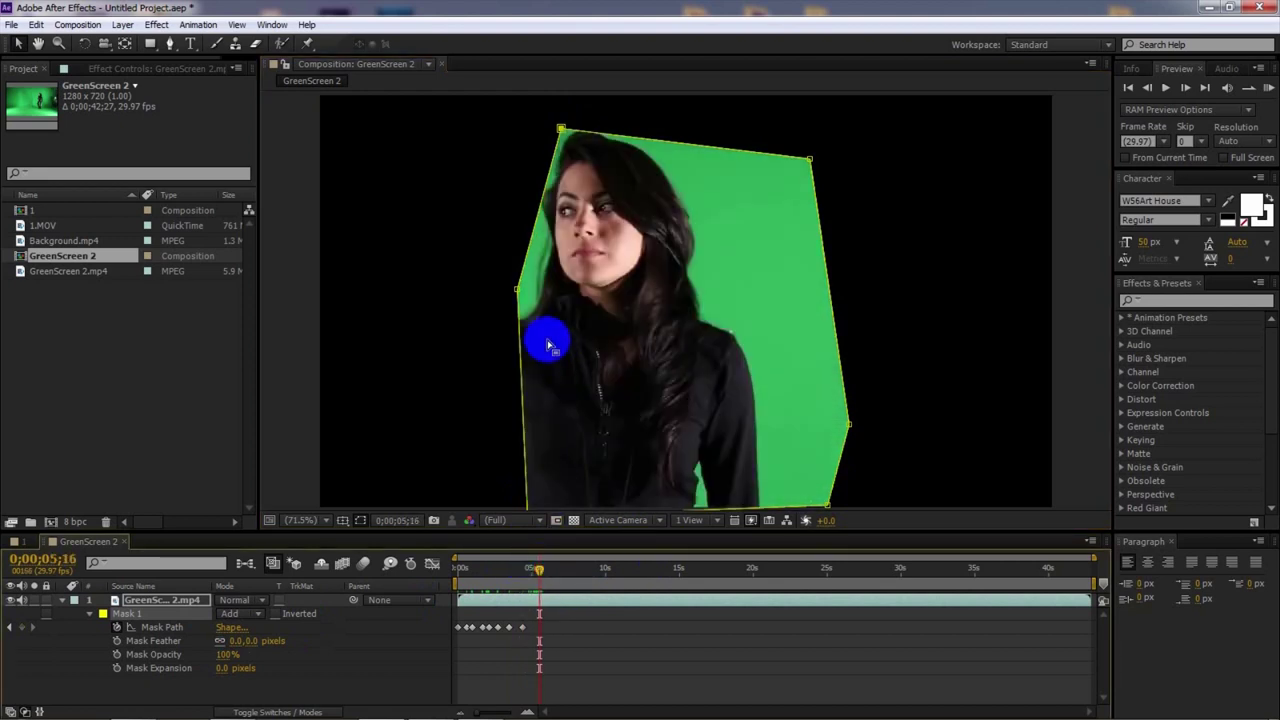
click(518, 293)
drag(518, 293, 472, 310)
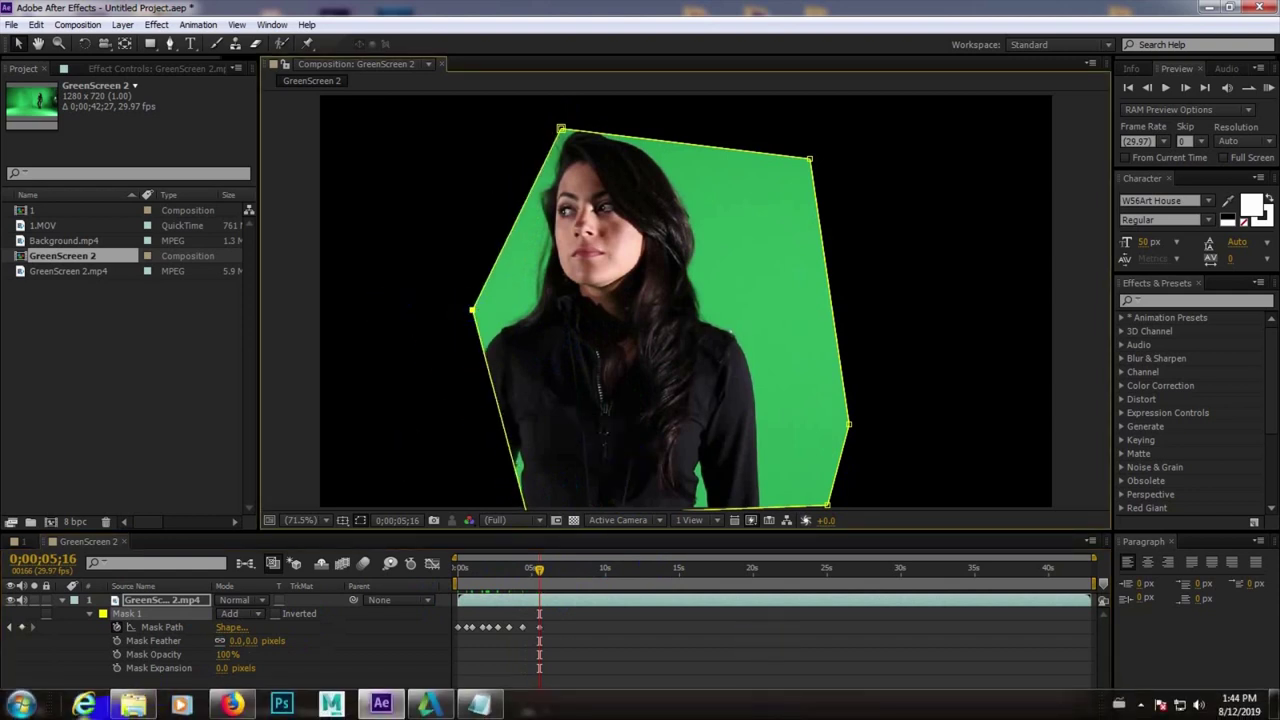
click(290, 519)
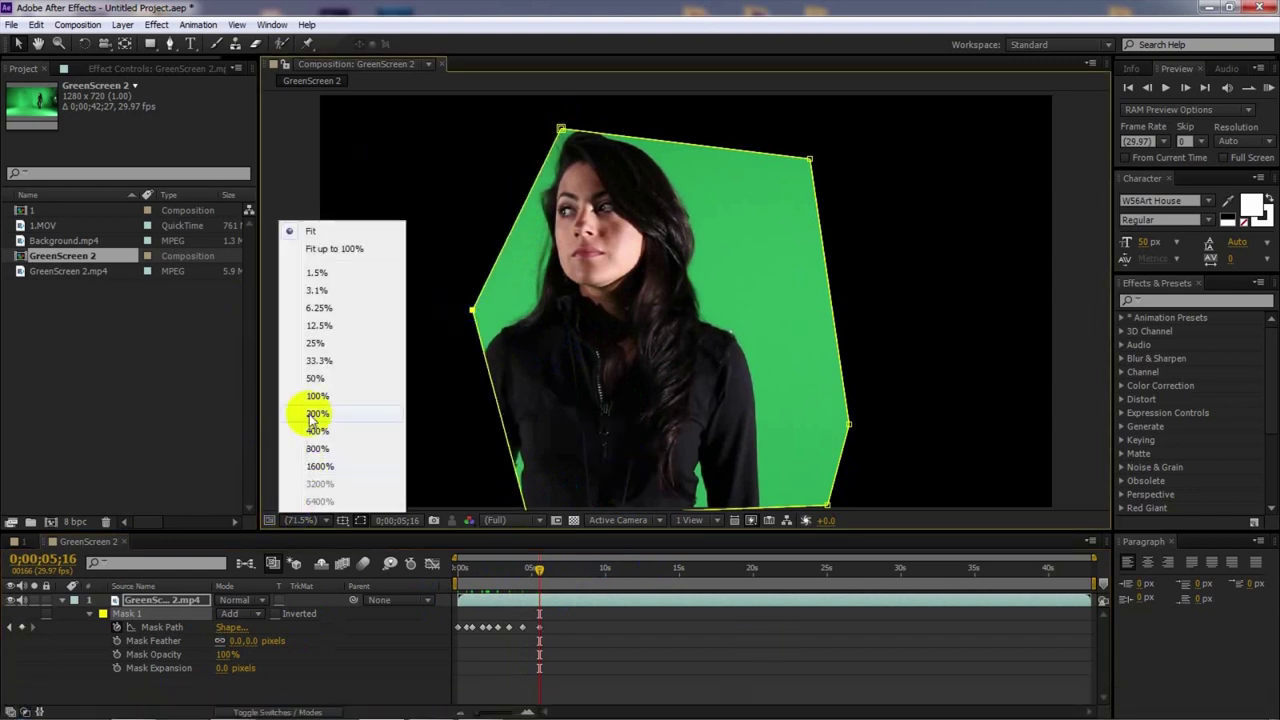
click(309, 347)
drag(628, 378, 586, 384)
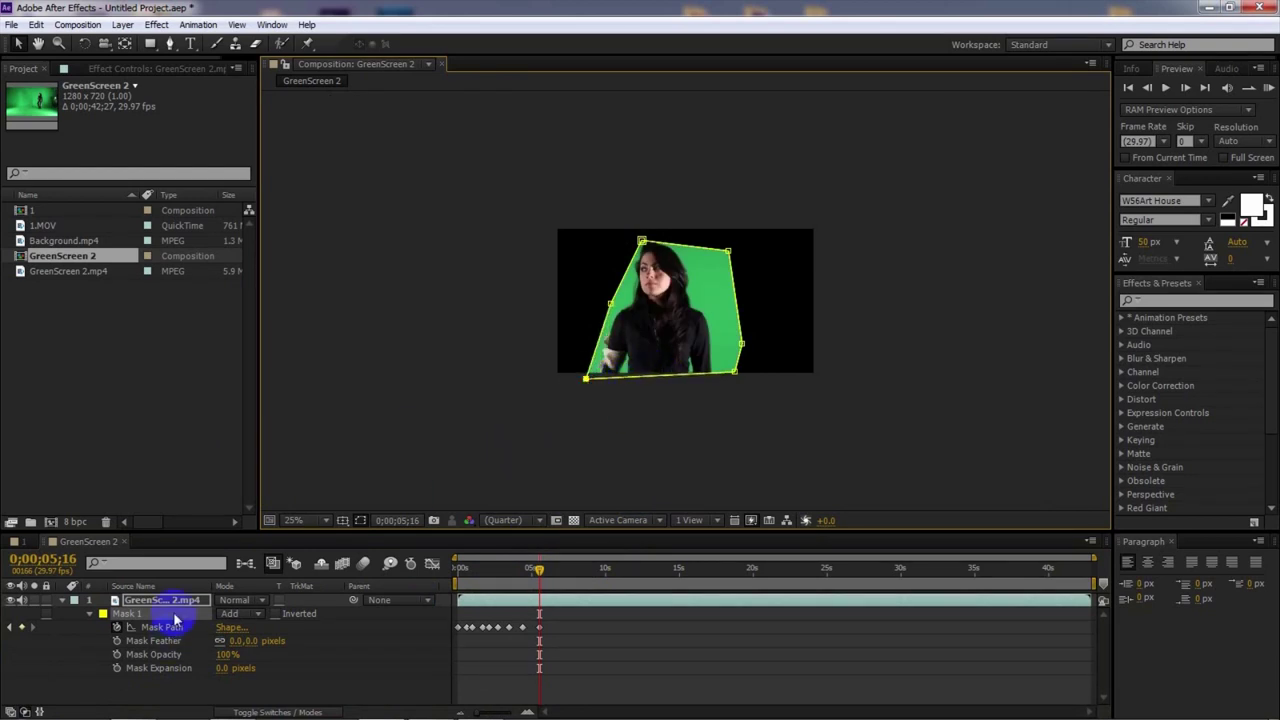
Still at 0;00;05;16, widen the mask by moving its top-left, left middle and top-right points outward
click(293, 521)
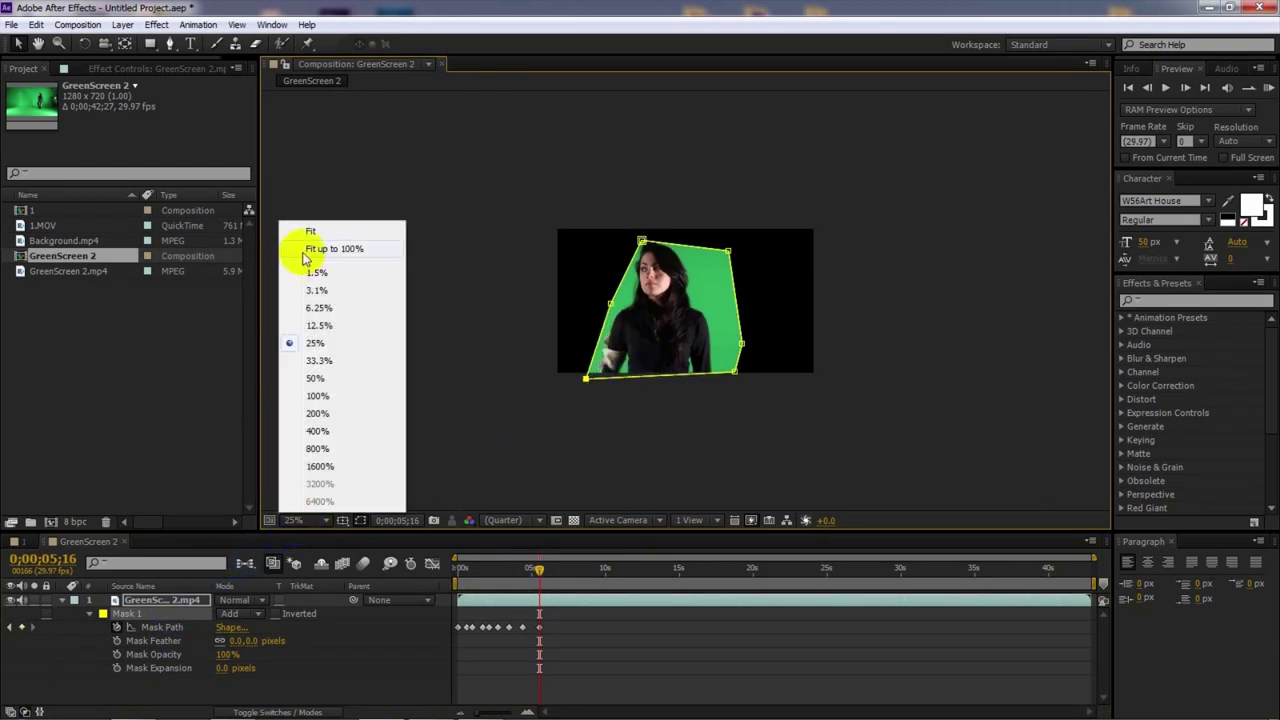
click(312, 246)
drag(562, 130, 522, 116)
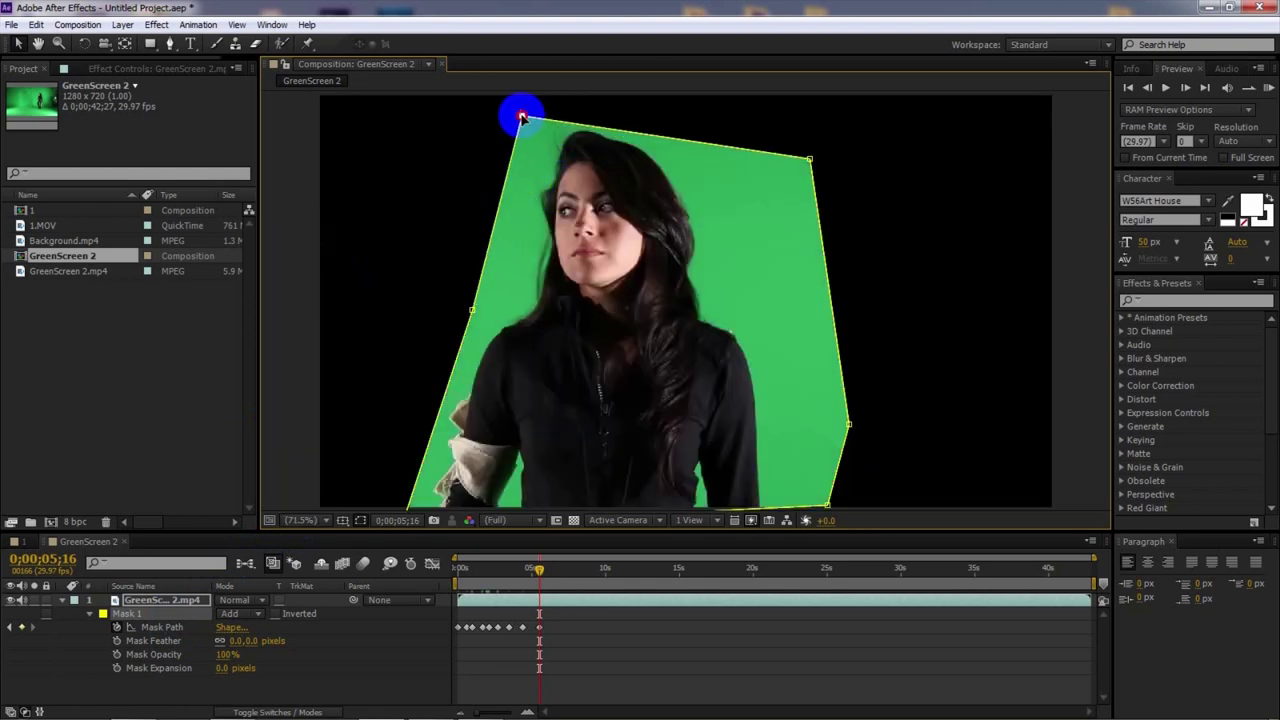
drag(470, 310, 441, 308)
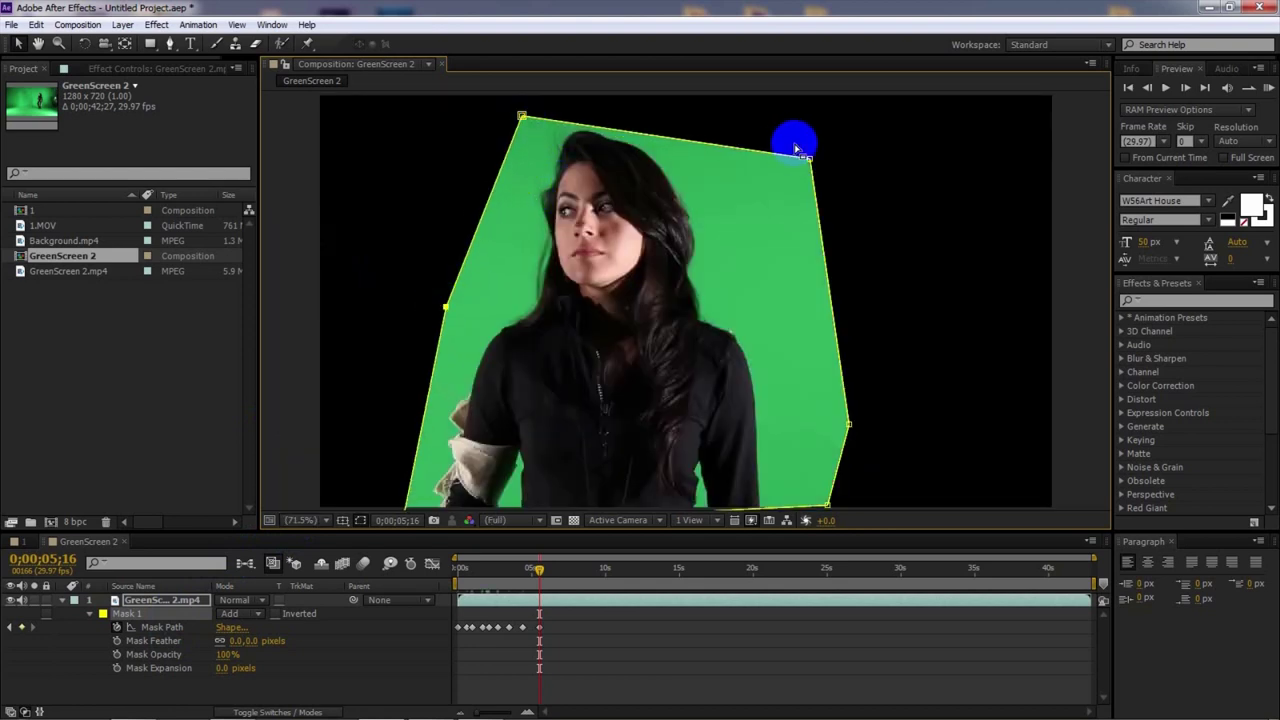
drag(810, 160, 818, 133)
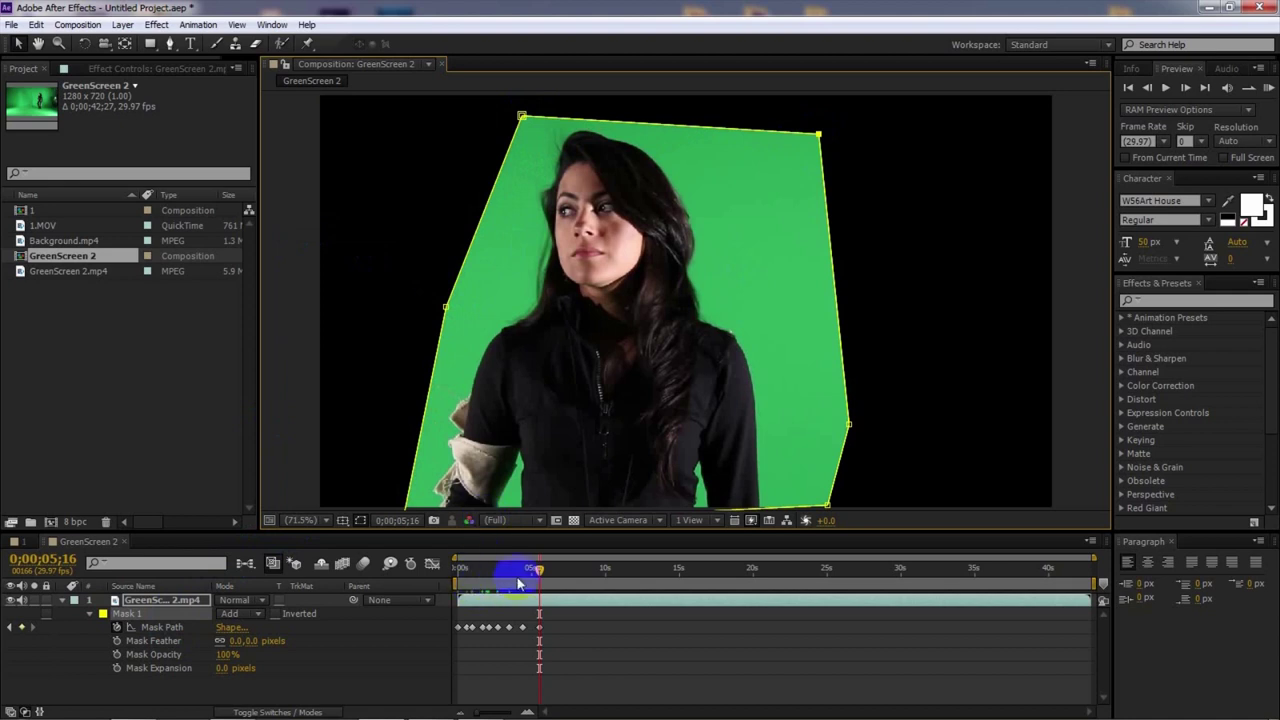
At 0;00;07;00, raise the mask's top-left point above the frame and its top-right point close to the frame's upper edge
drag(543, 577, 563, 578)
drag(520, 130, 568, 100)
drag(818, 135, 817, 100)
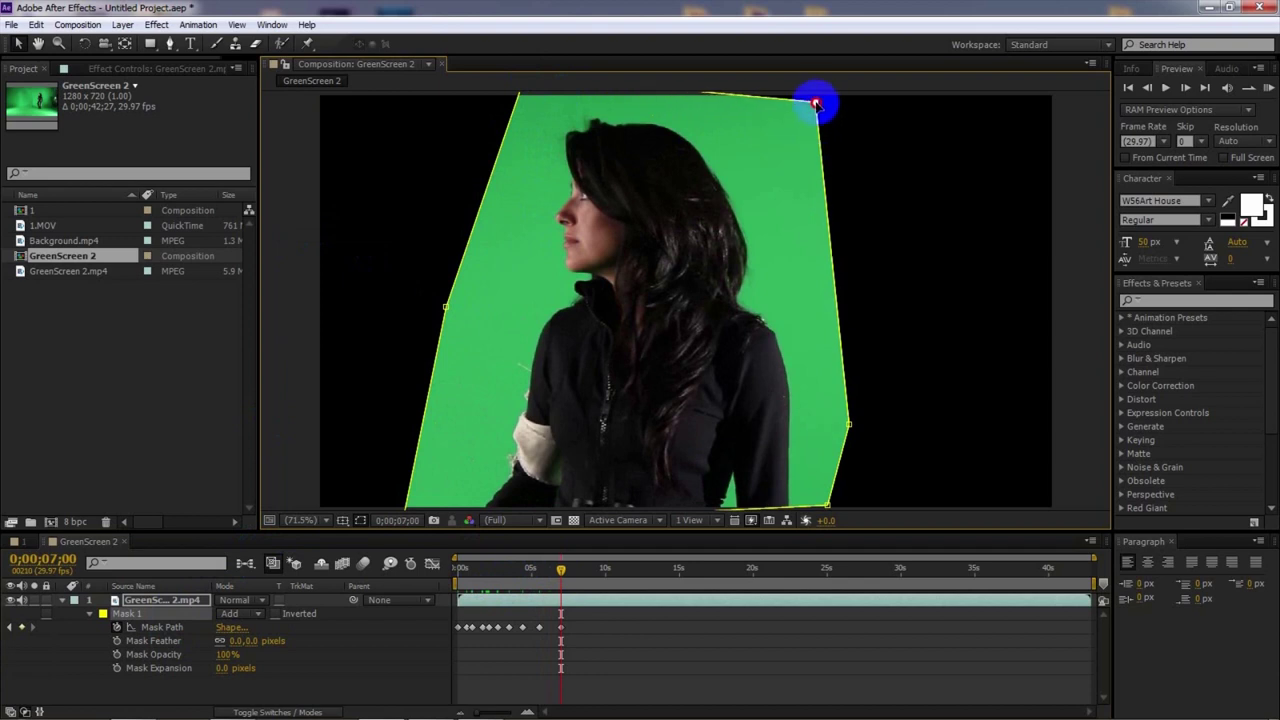
At 0;00;08;05, lower the mask's bottom-right point below the frame's edge
click(567, 573)
drag(567, 575, 578, 575)
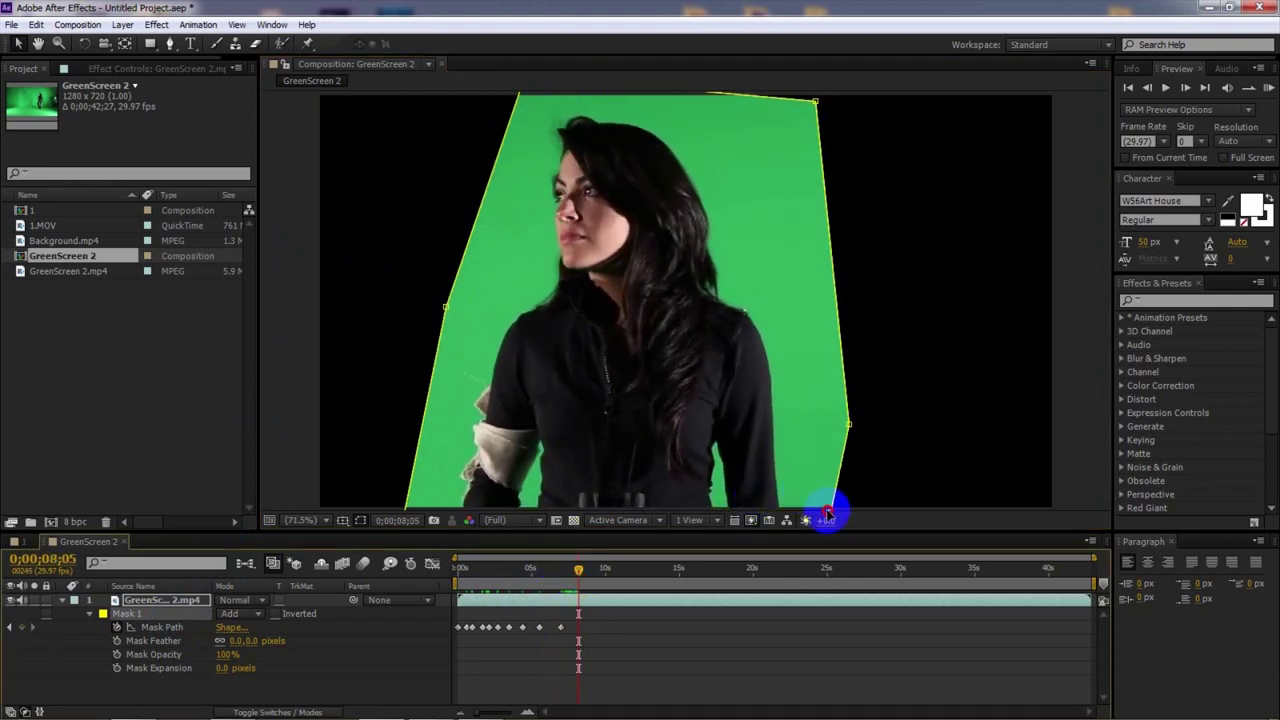
At 0;00;09;26 and again at 0;00;10;12, move the mask's left middle and lower-left points outward to include the woman's arm
drag(589, 568, 604, 568)
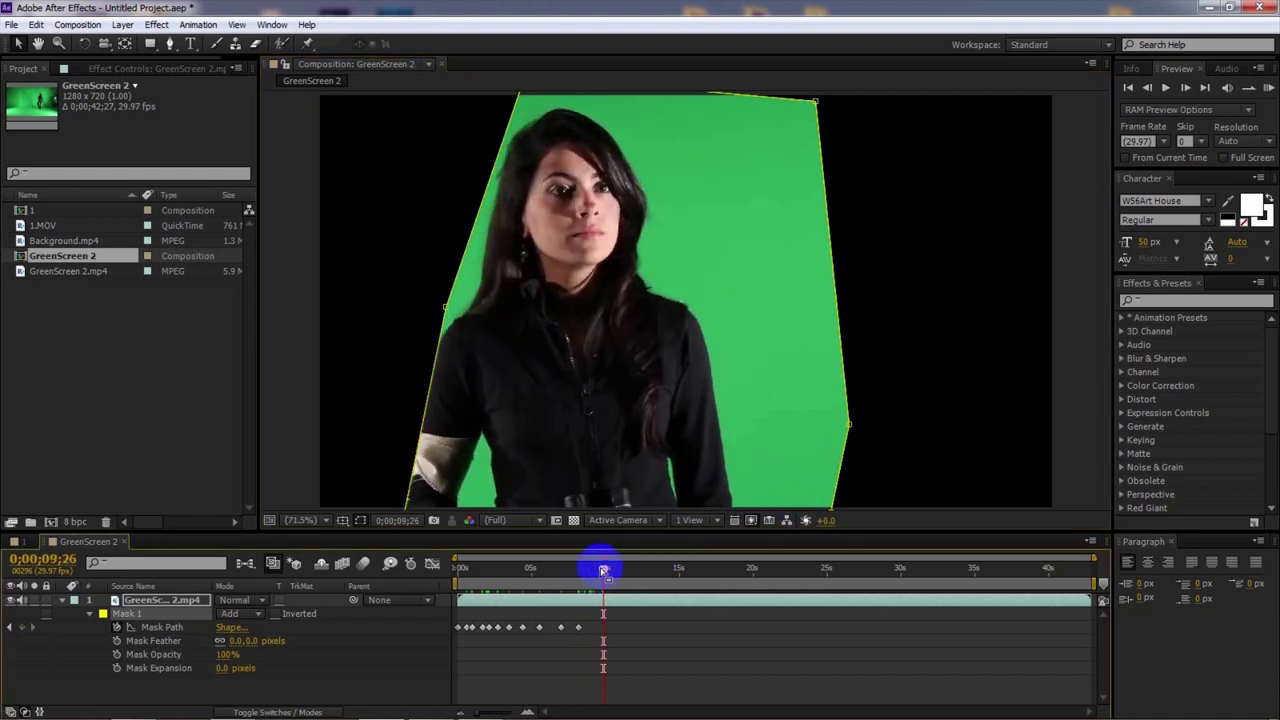
drag(445, 306, 349, 297)
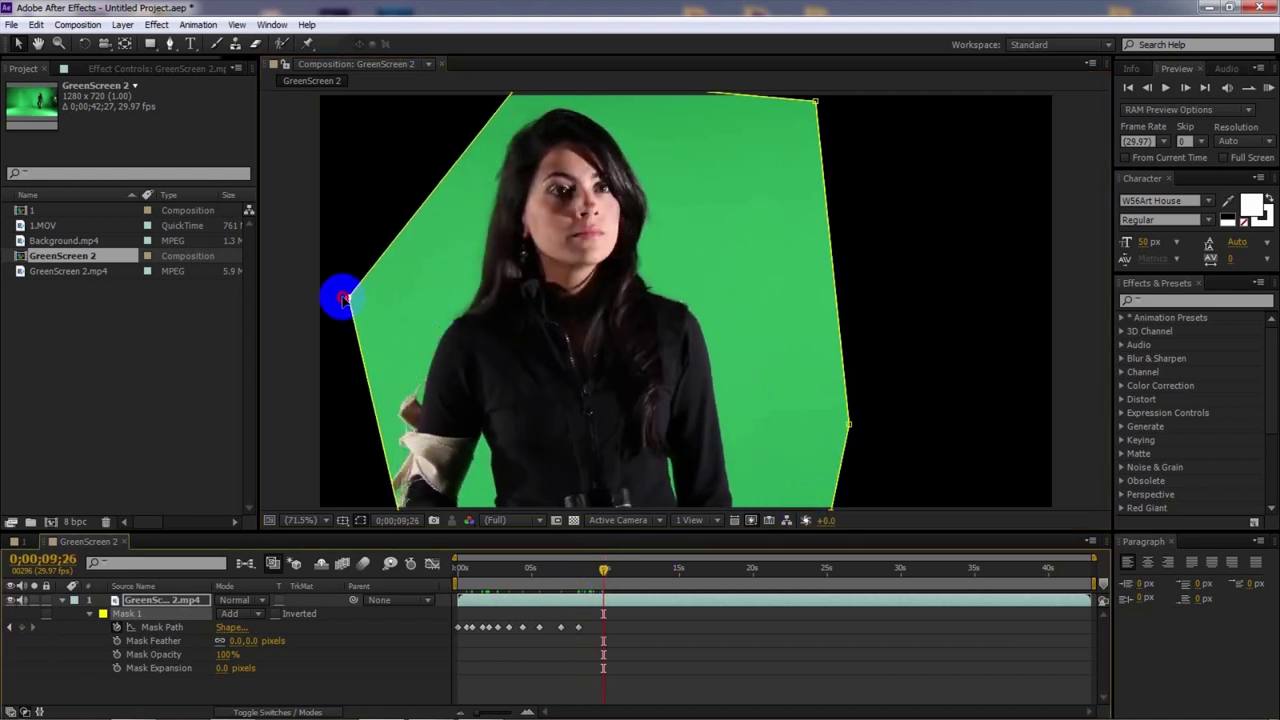
drag(396, 484, 370, 482)
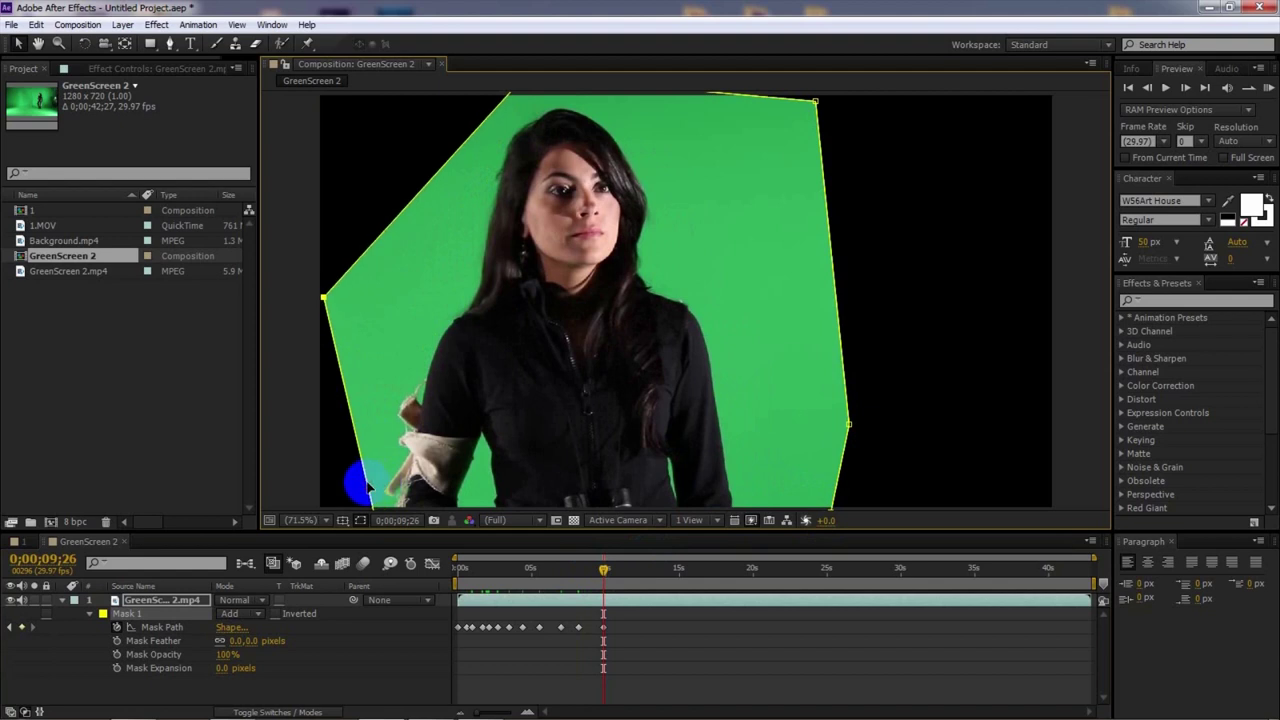
drag(605, 575, 611, 574)
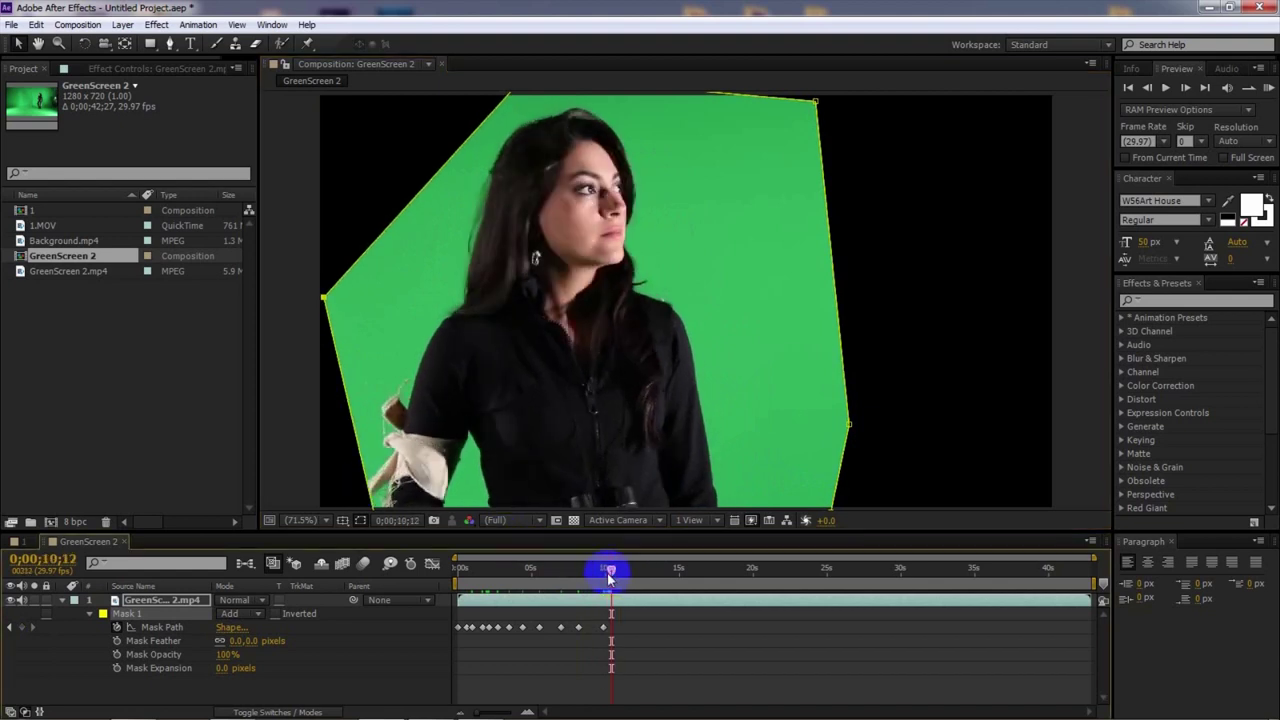
drag(349, 427, 303, 429)
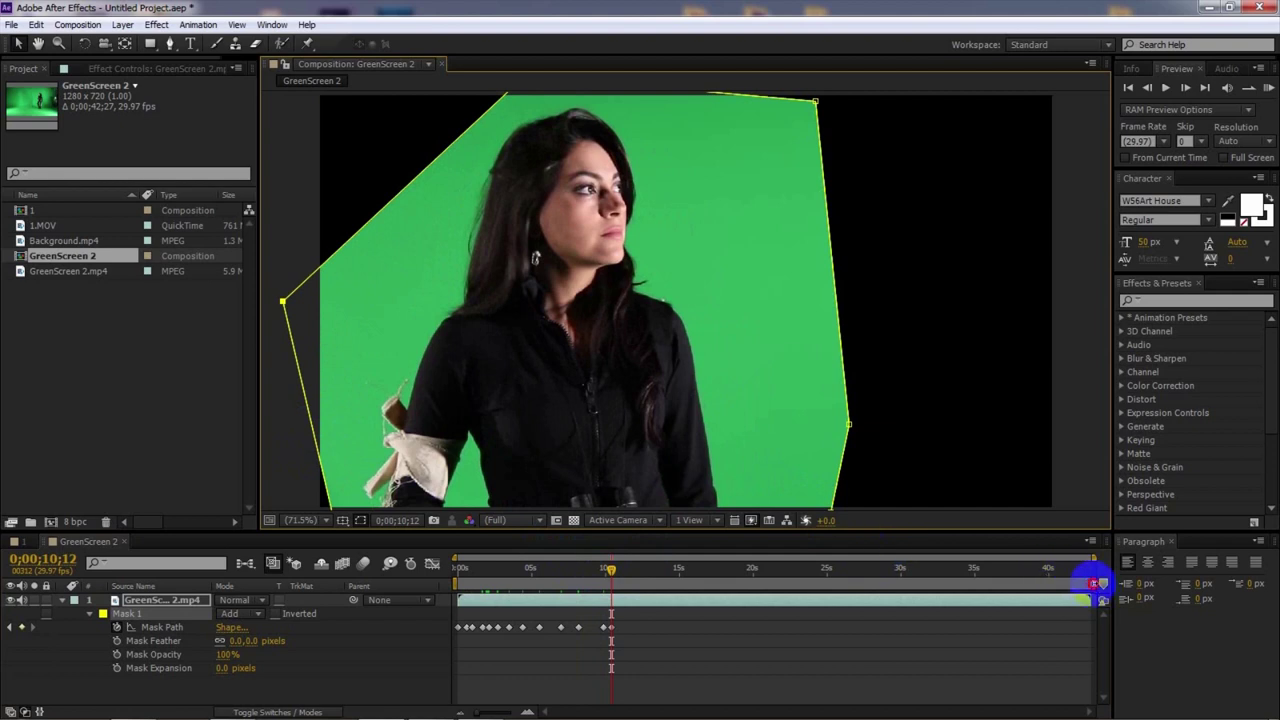
Shorten the work area to end at the last mask keyframe, about 0;00;10;12, and trim the composition to it
drag(1095, 583, 611, 574)
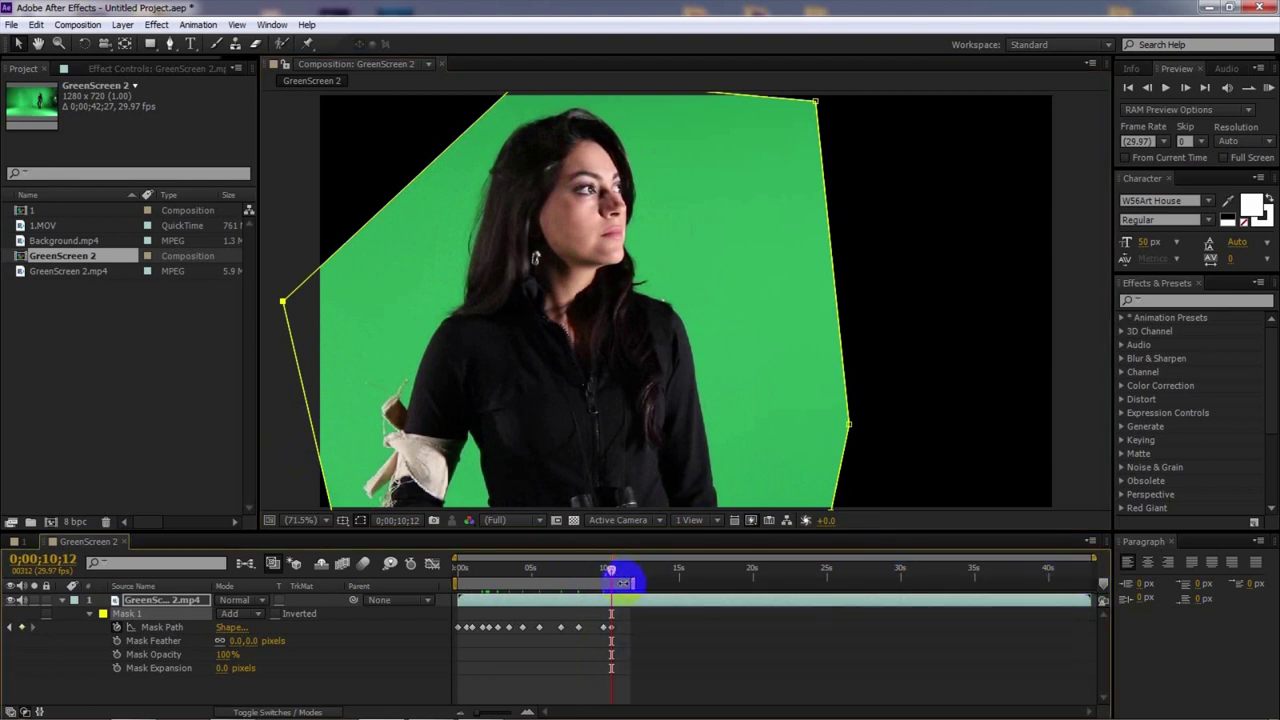
right_click(621, 581)
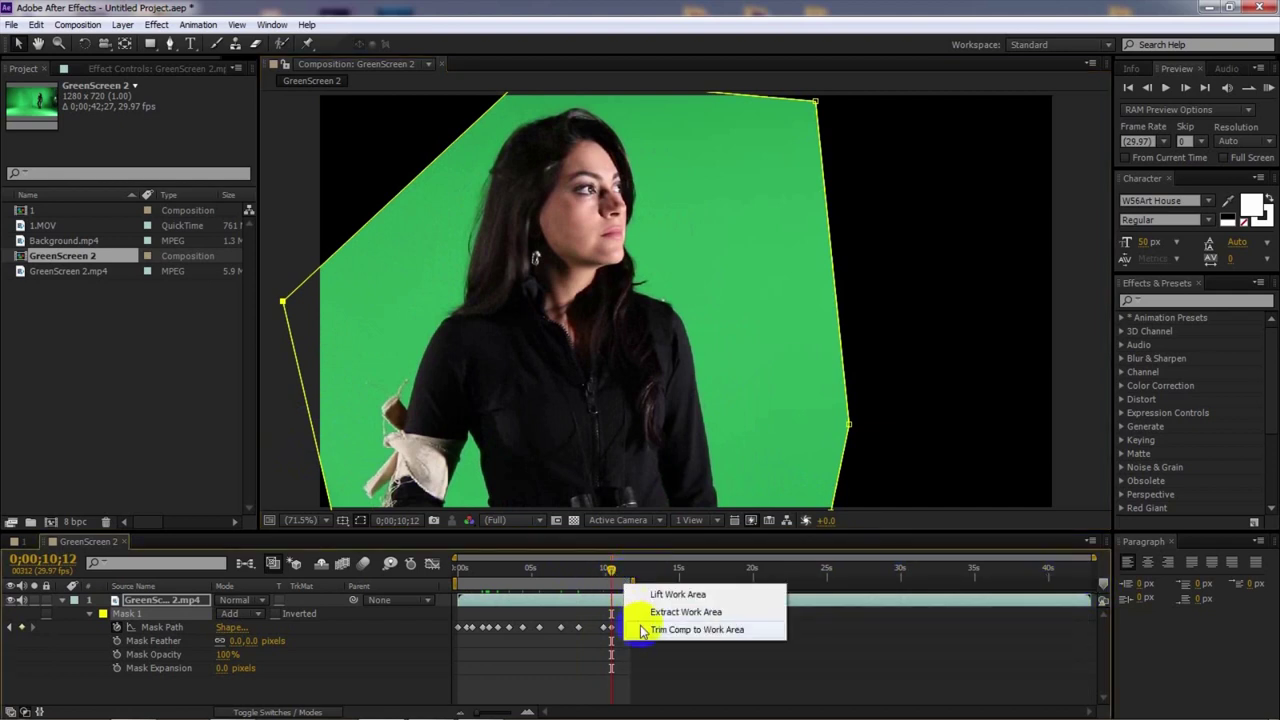
click(642, 630)
drag(1075, 583, 1030, 582)
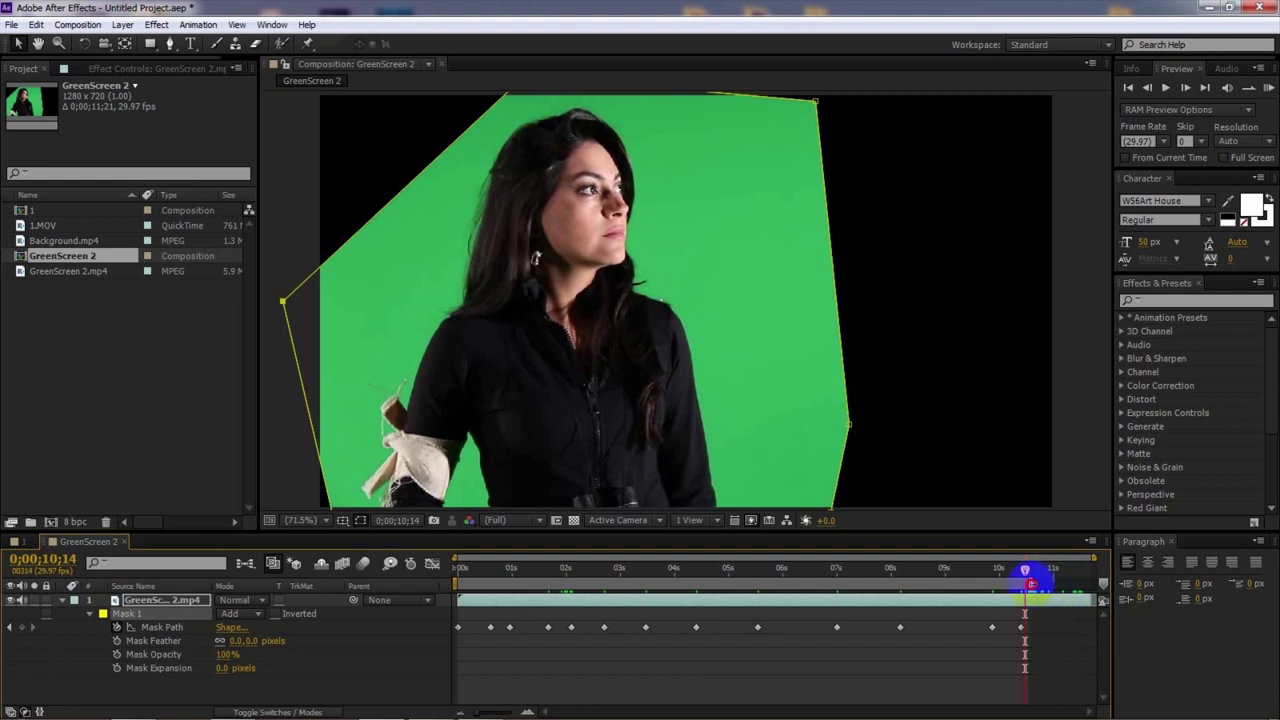
right_click(1016, 583)
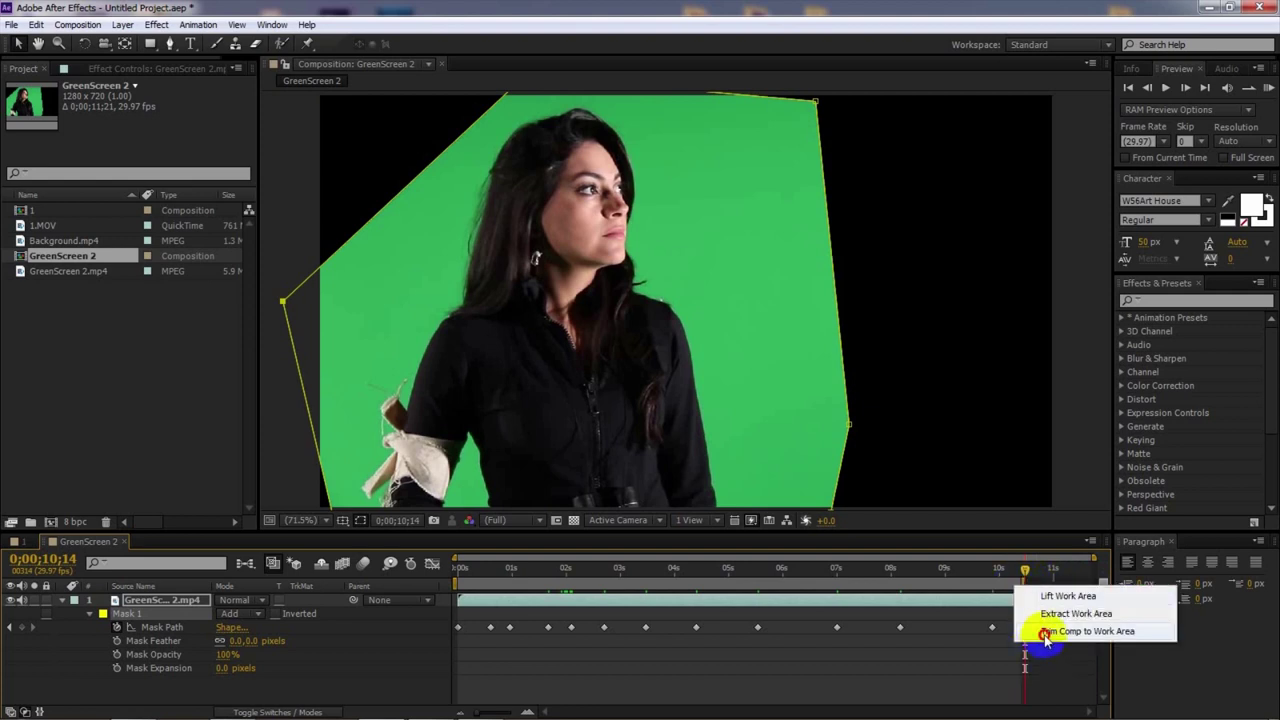
click(1045, 631)
At 0;00;00;18, apply Keylight (1.2) to the GreenScreen 2.mp4 layer and sample the green backdrop beside the woman's leg as Screen Colour
click(949, 567)
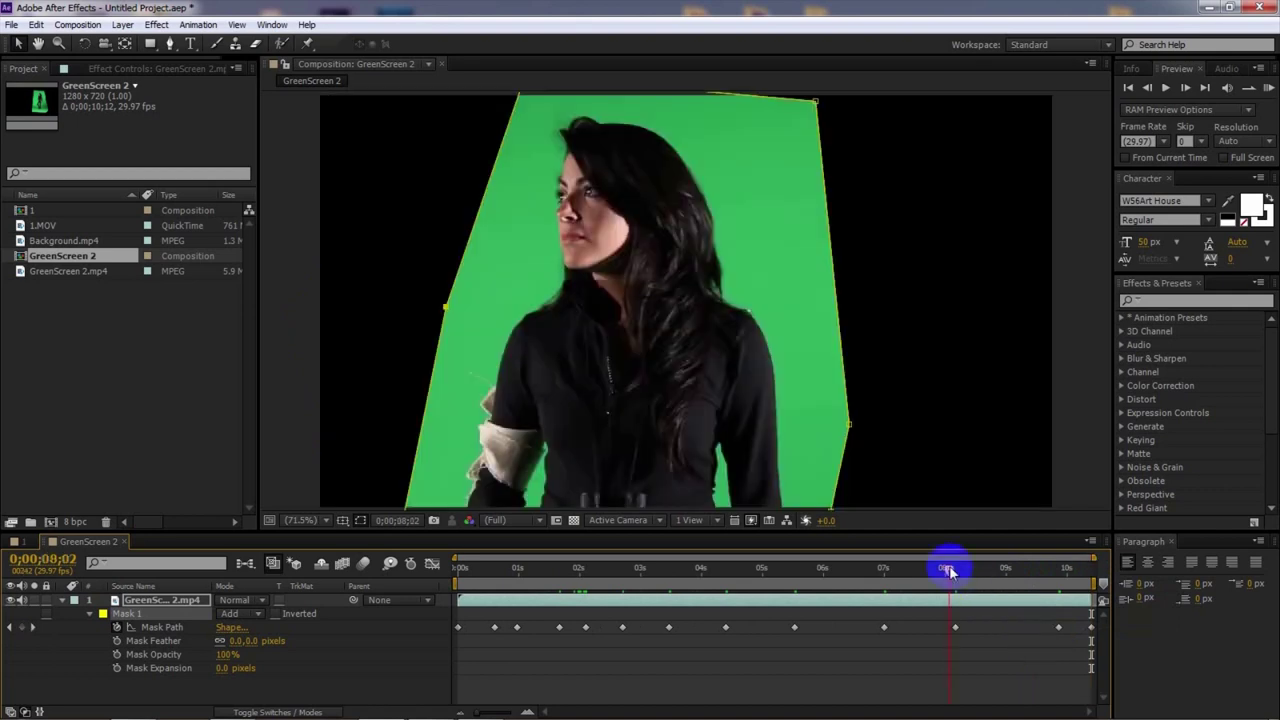
click(494, 570)
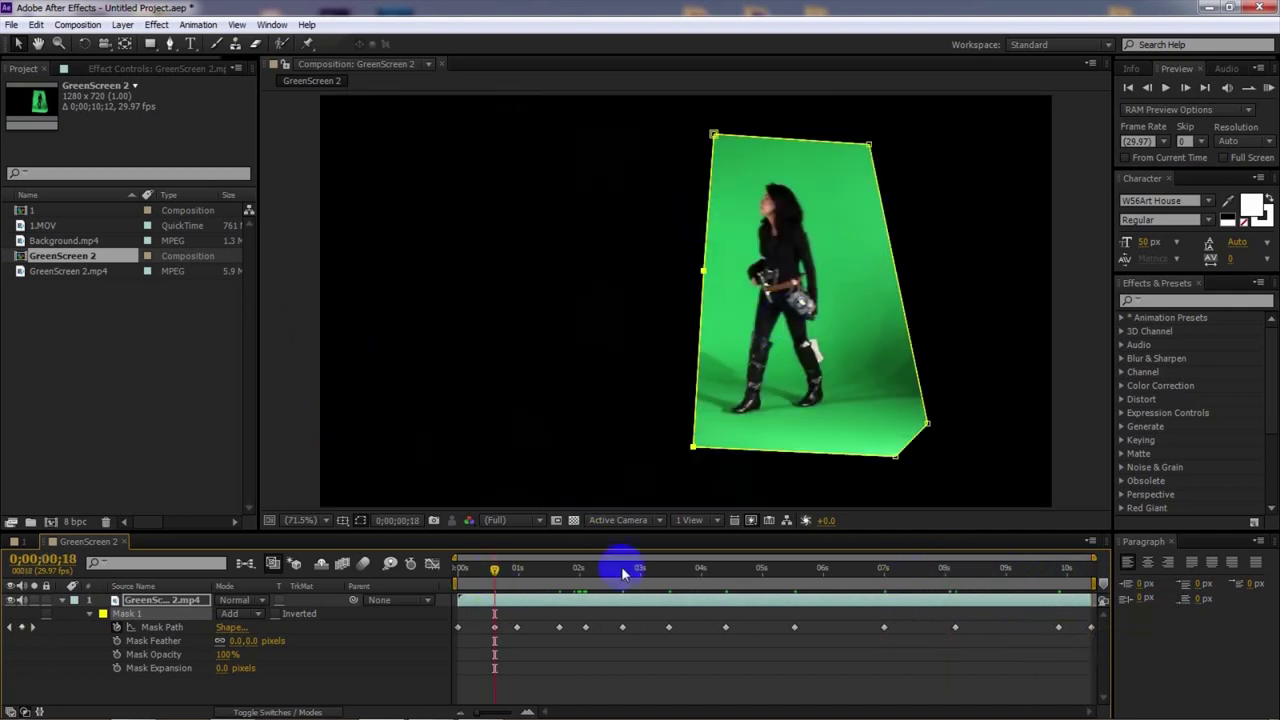
click(578, 606)
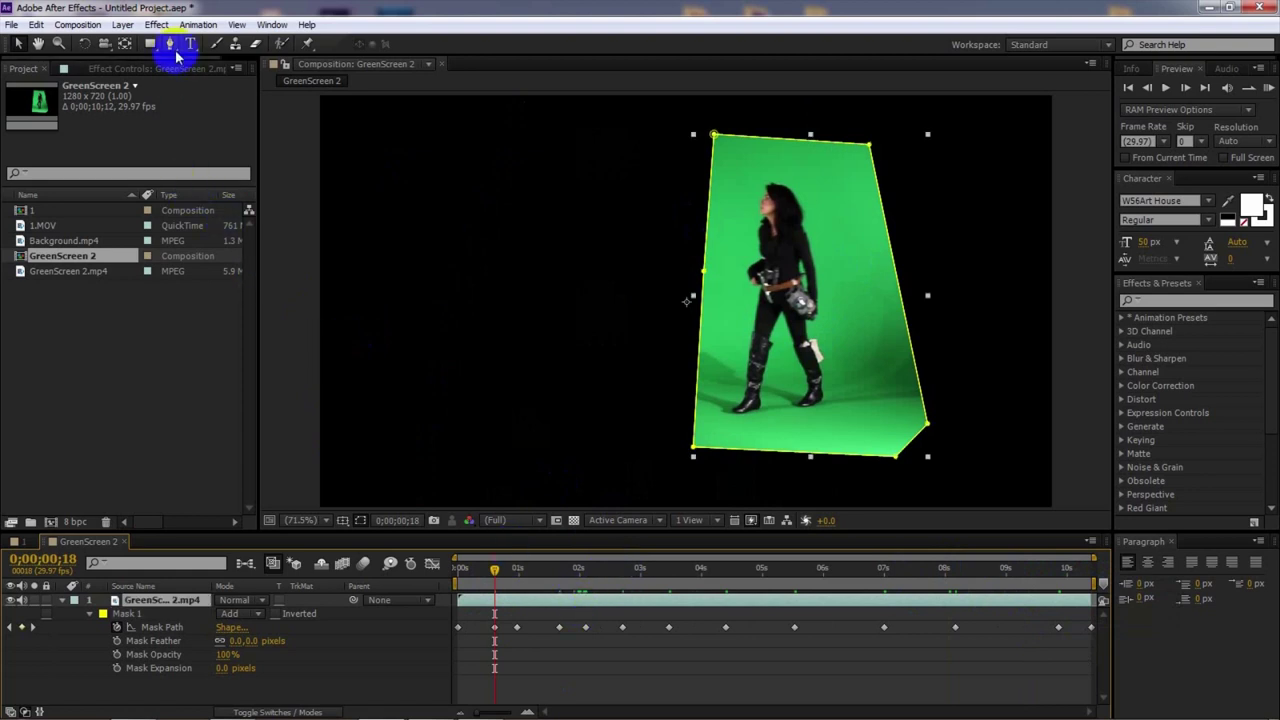
click(157, 25)
mouse_move(185, 244)
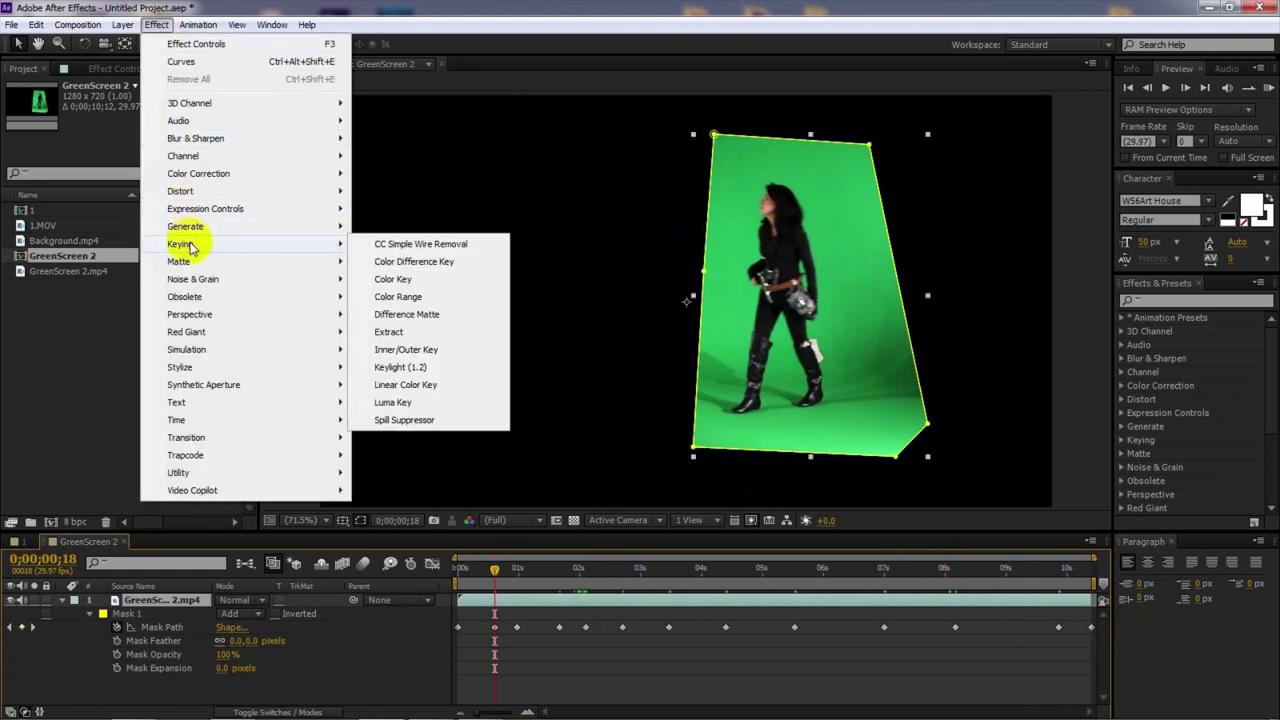
click(425, 368)
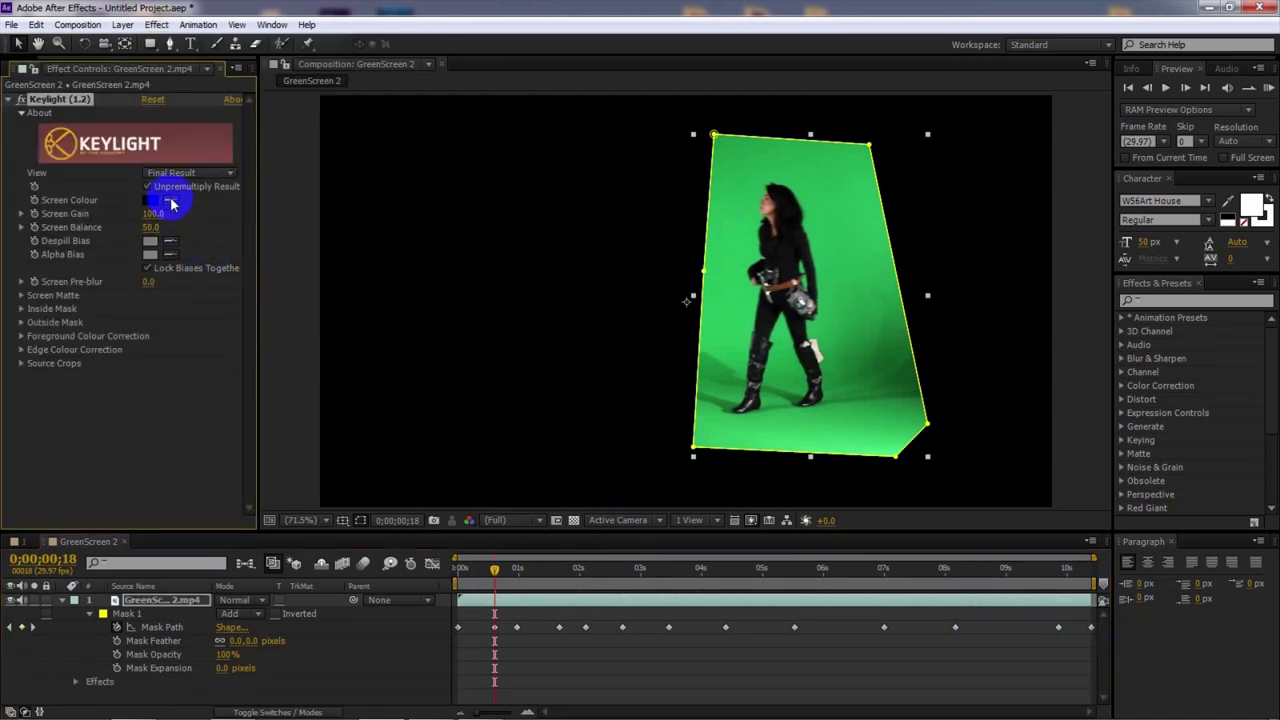
click(172, 203)
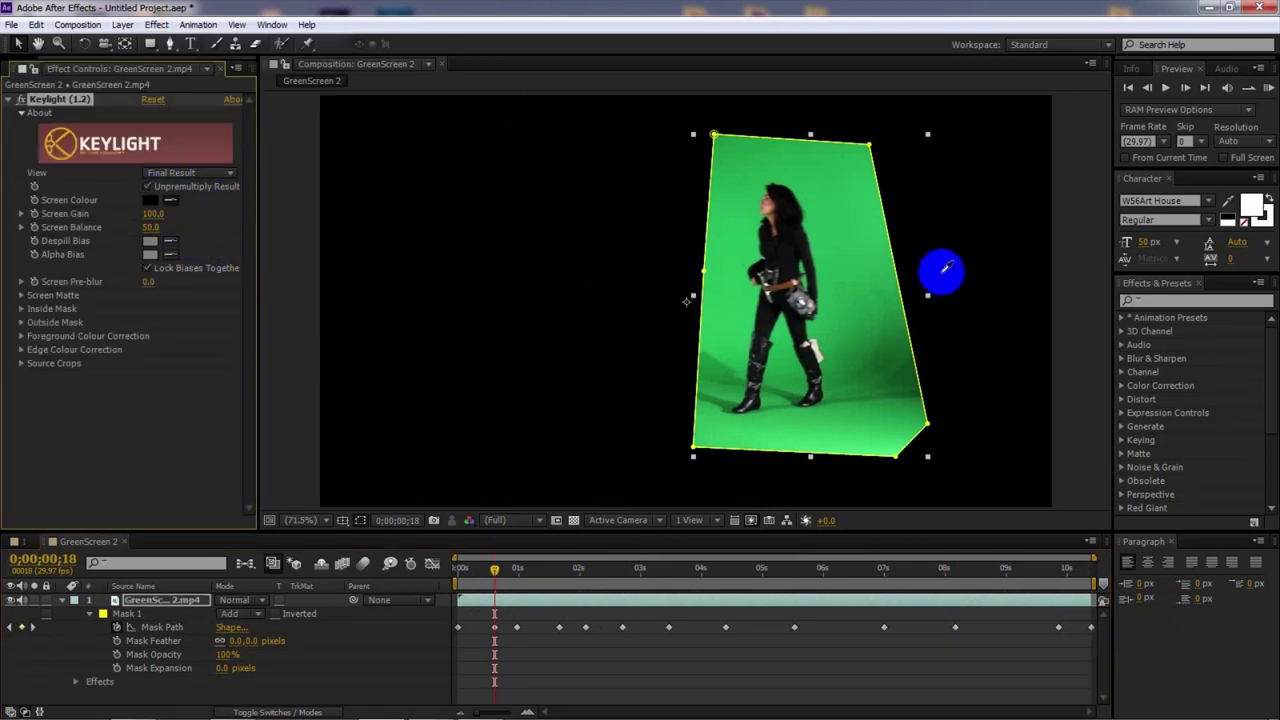
click(845, 354)
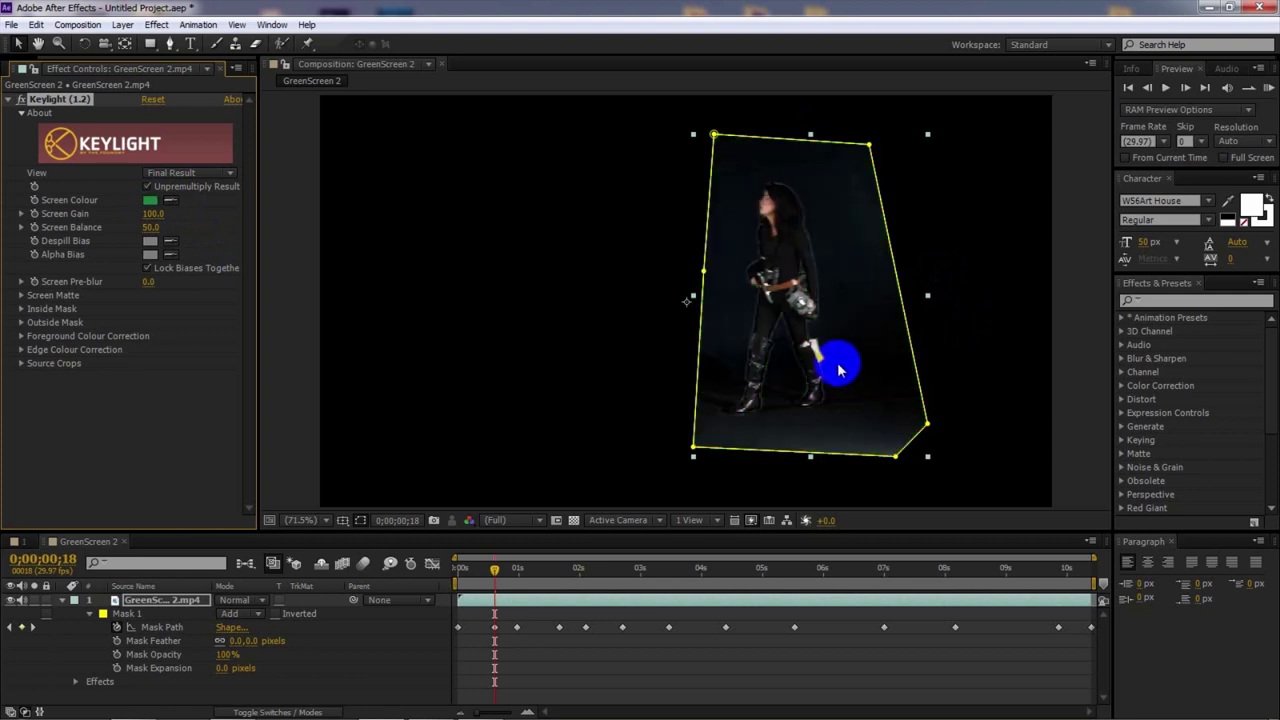
click(167, 200)
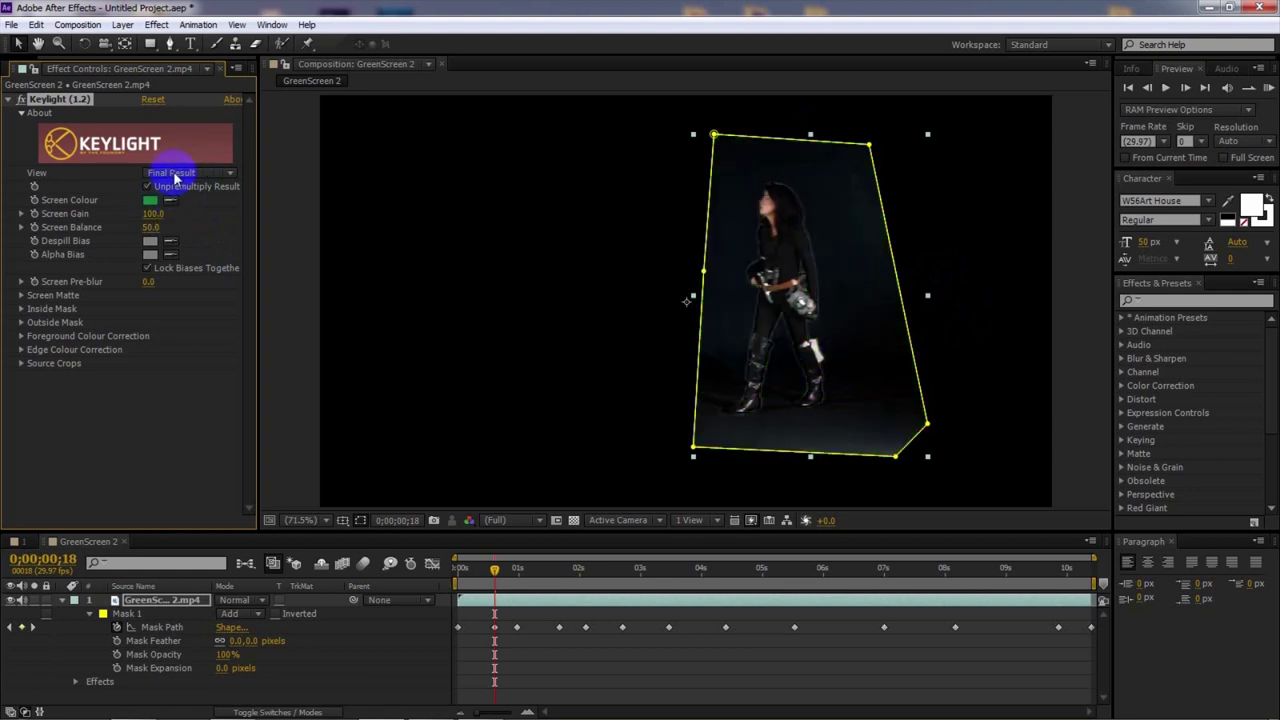
In Keylight's Screen Matte view, set Clip Black to 46 and Clip White to 80
click(174, 176)
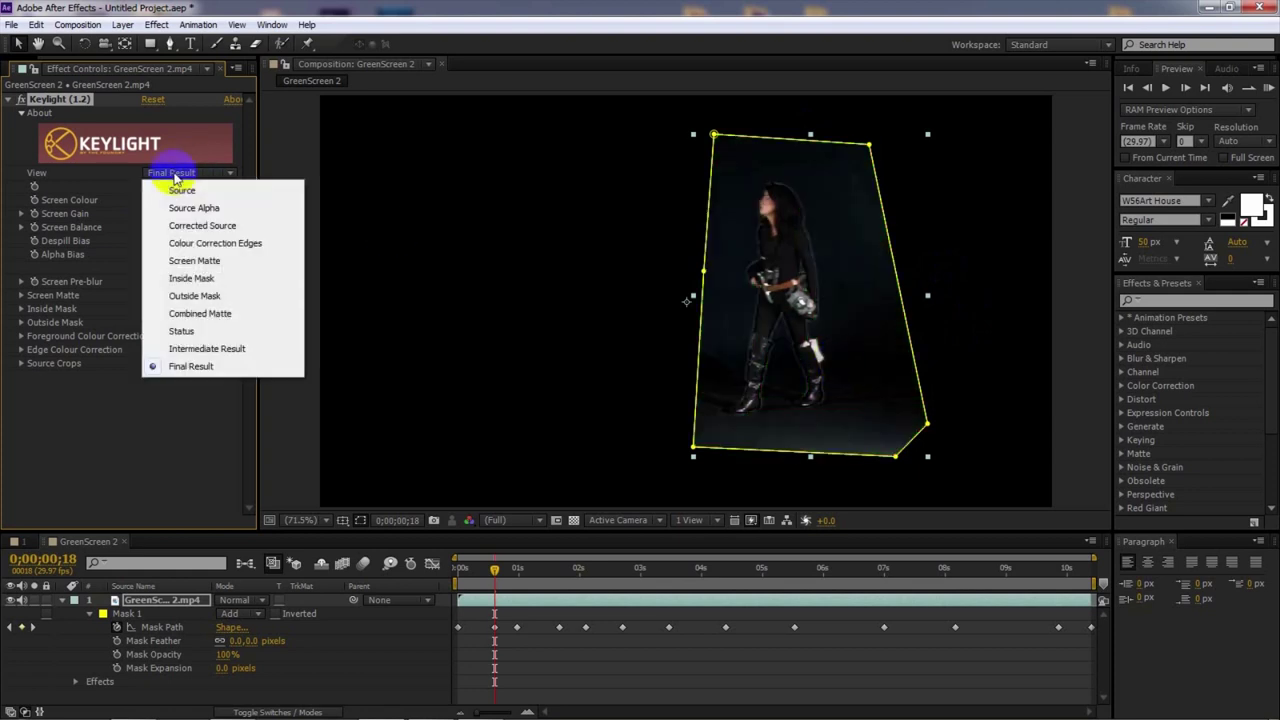
click(210, 251)
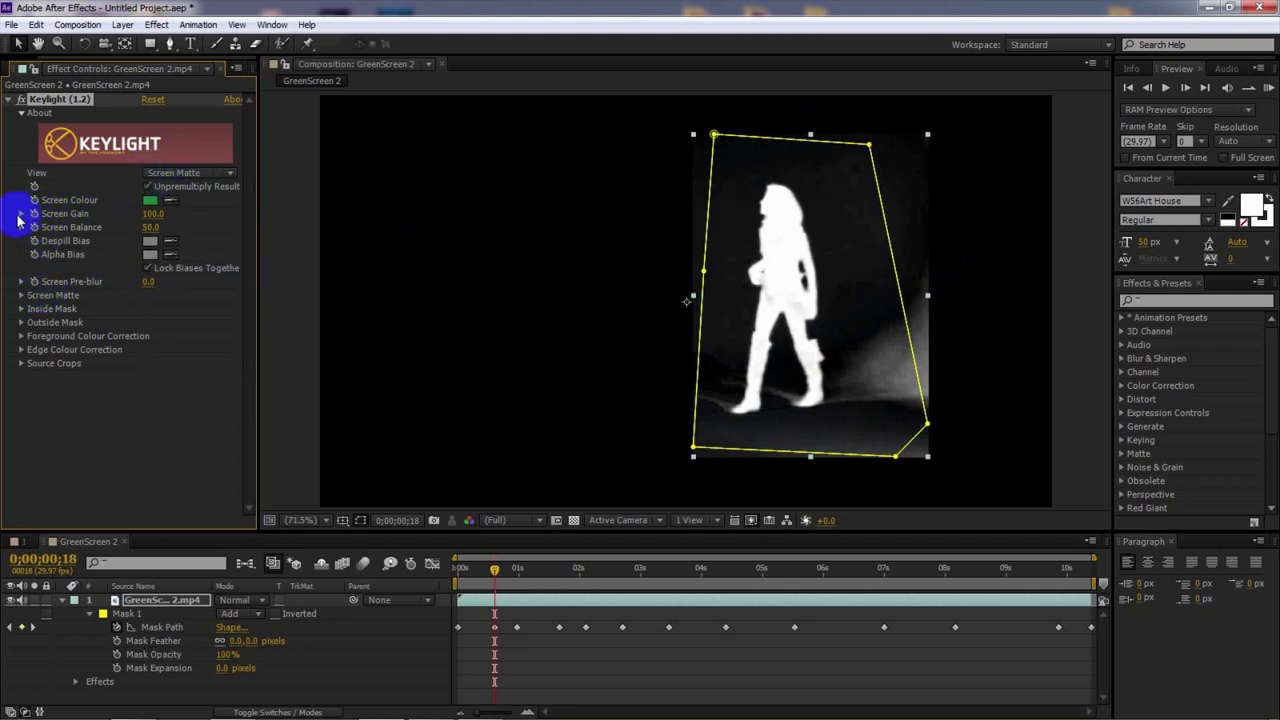
click(21, 296)
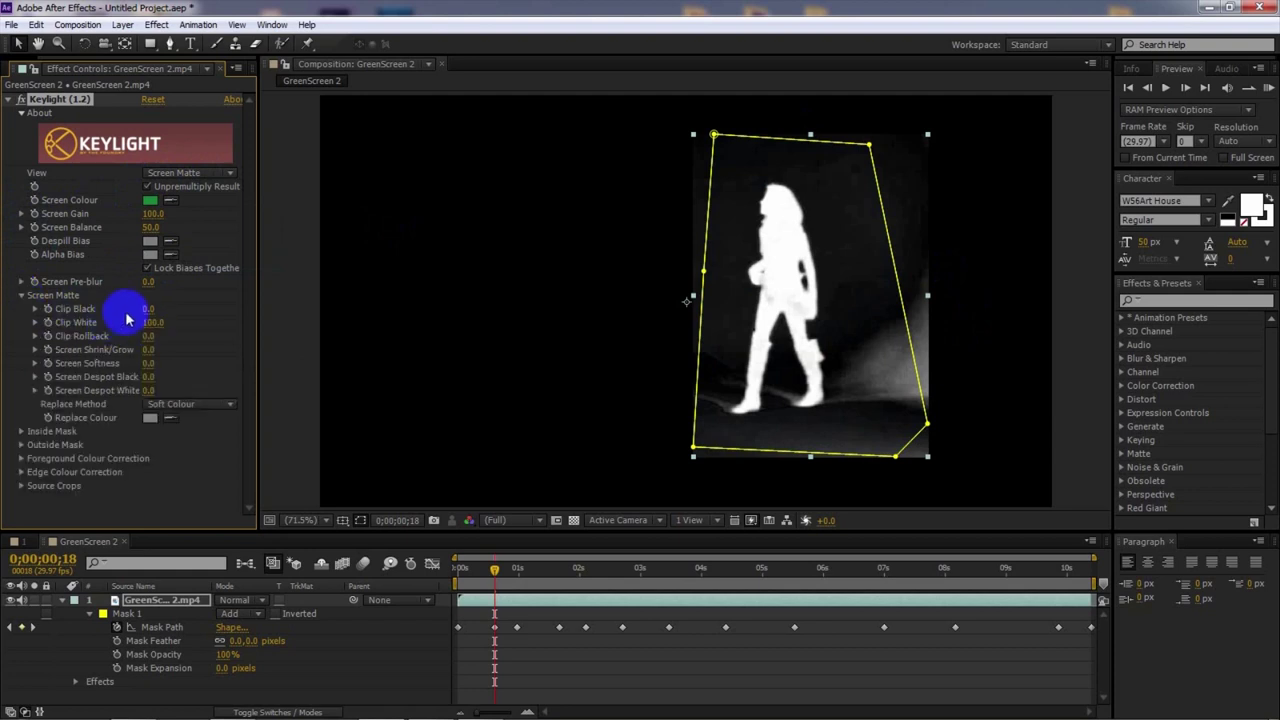
drag(145, 313, 185, 313)
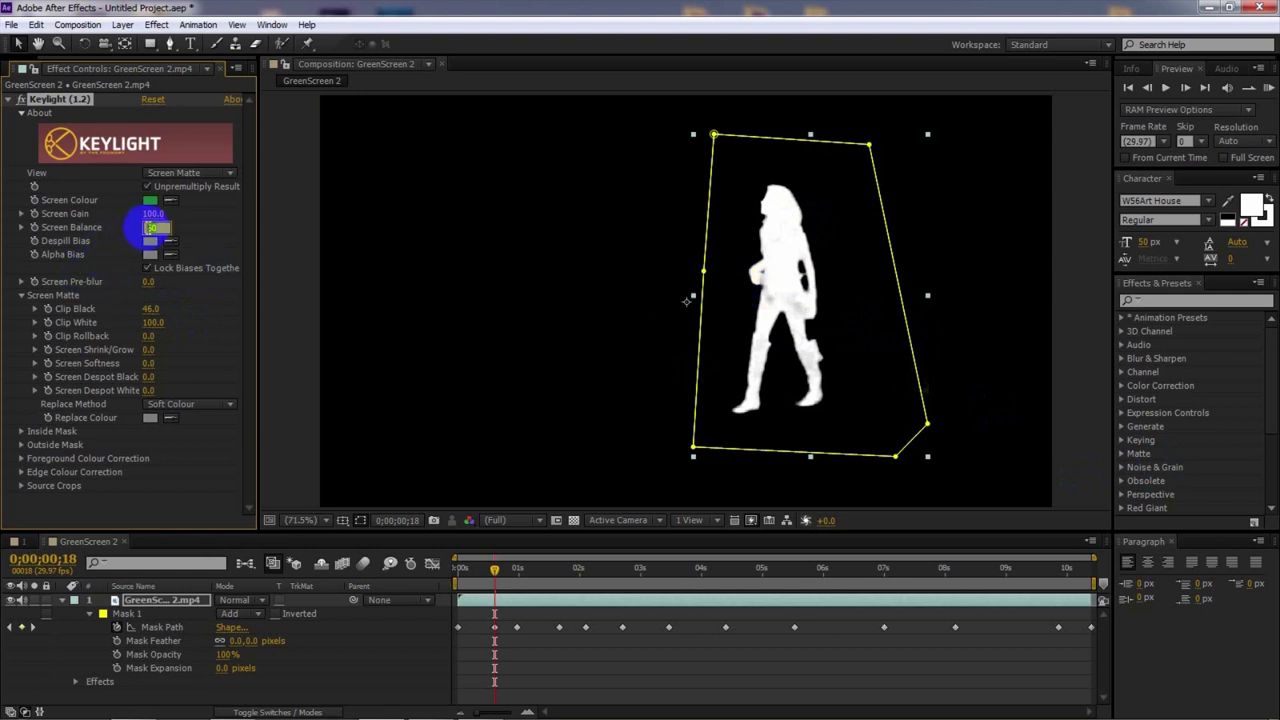
click(223, 343)
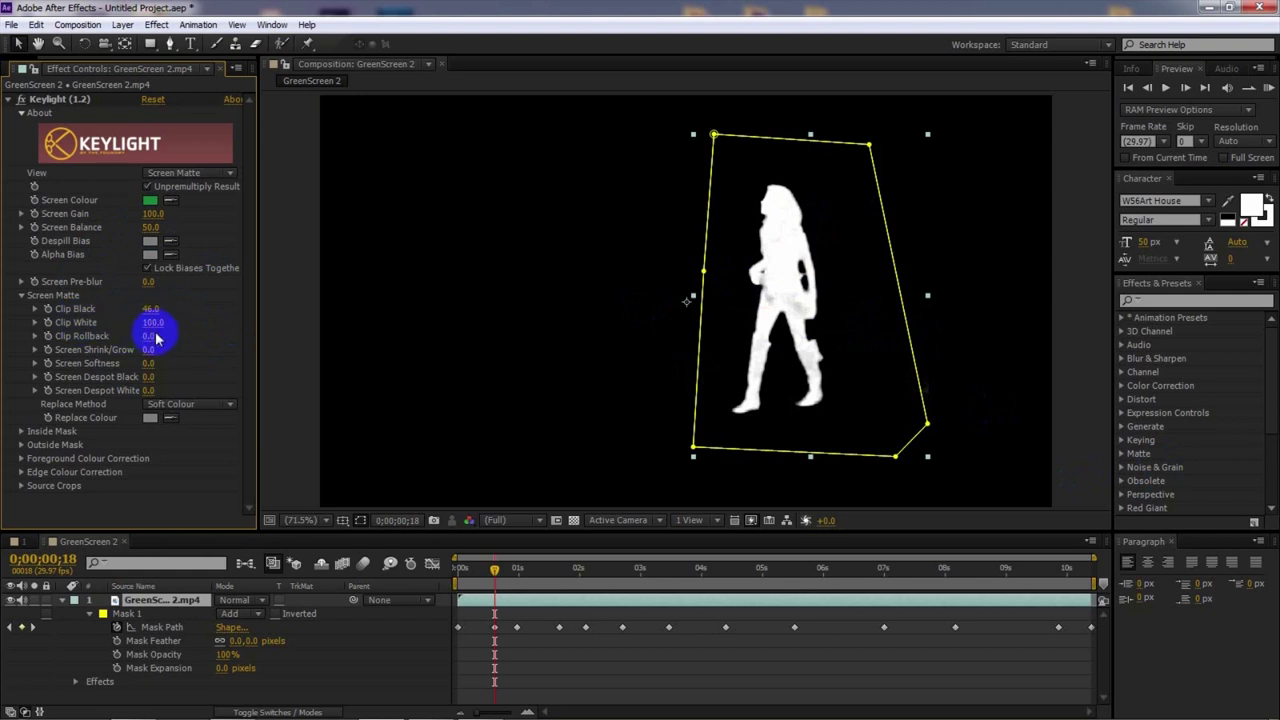
drag(150, 322, 142, 323)
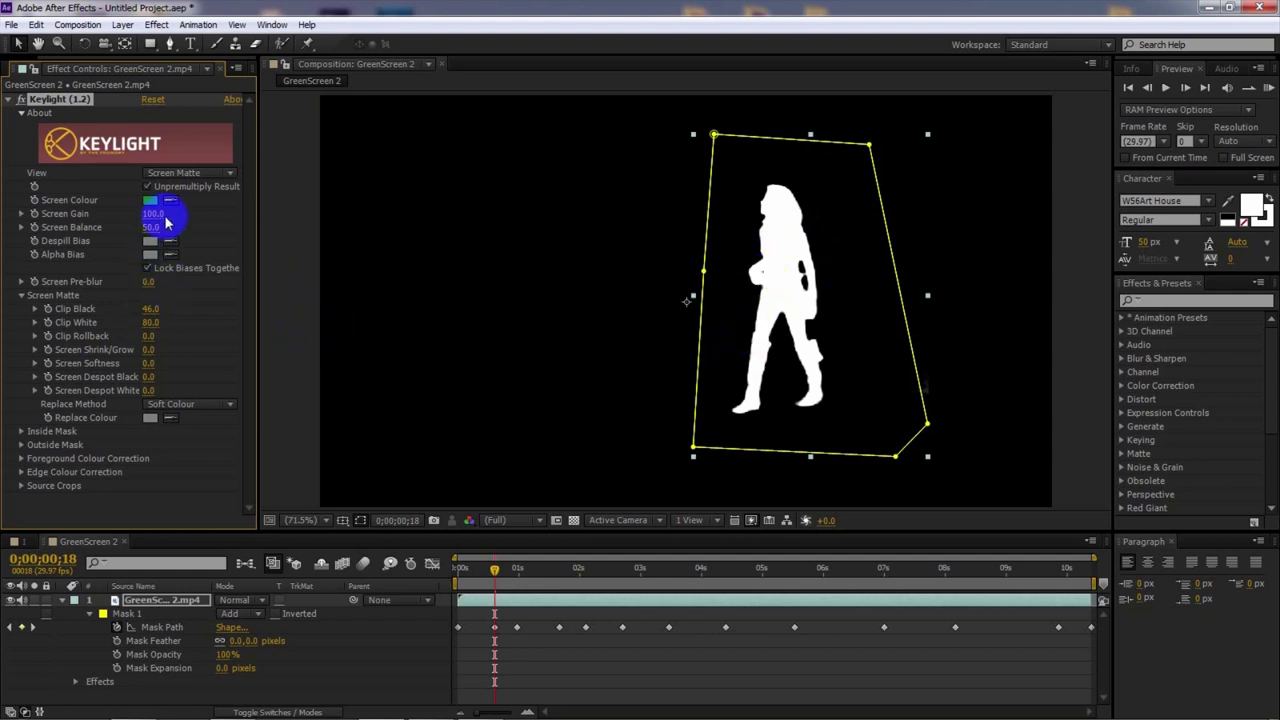
Return the Keylight view to Final Result and preview the keyed woman, finishing at 0;00;06;00
click(190, 173)
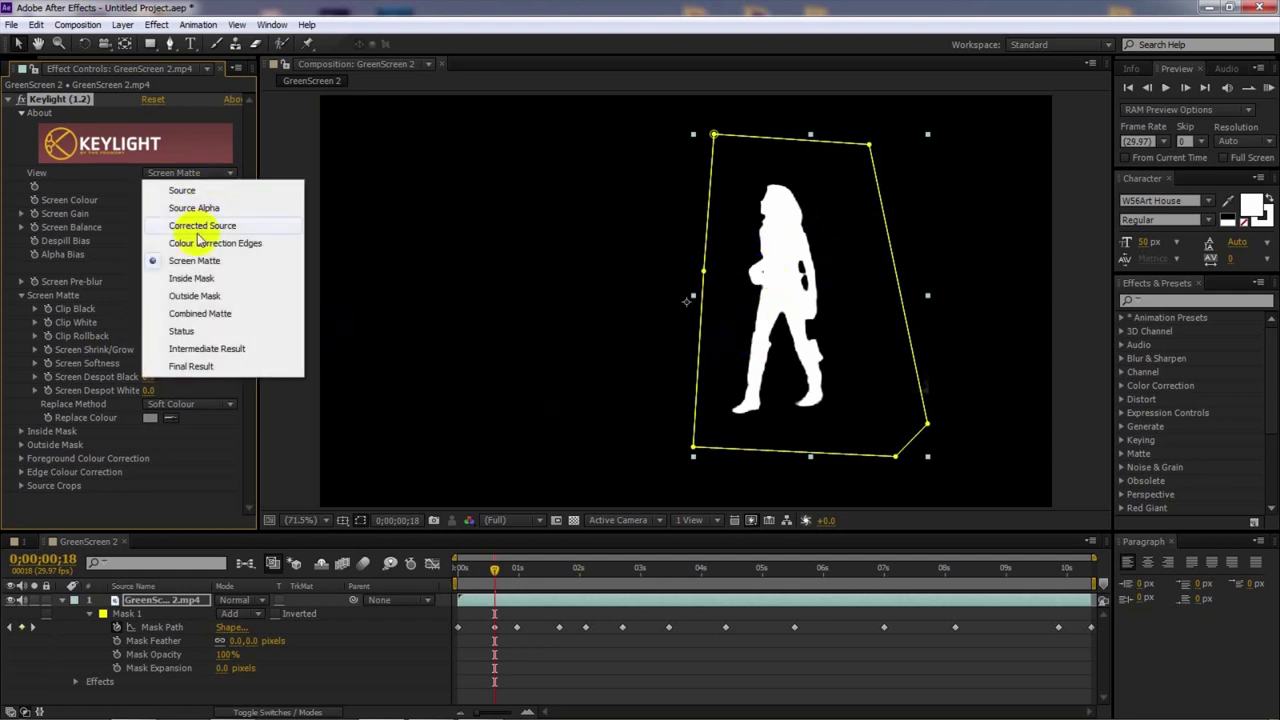
click(191, 366)
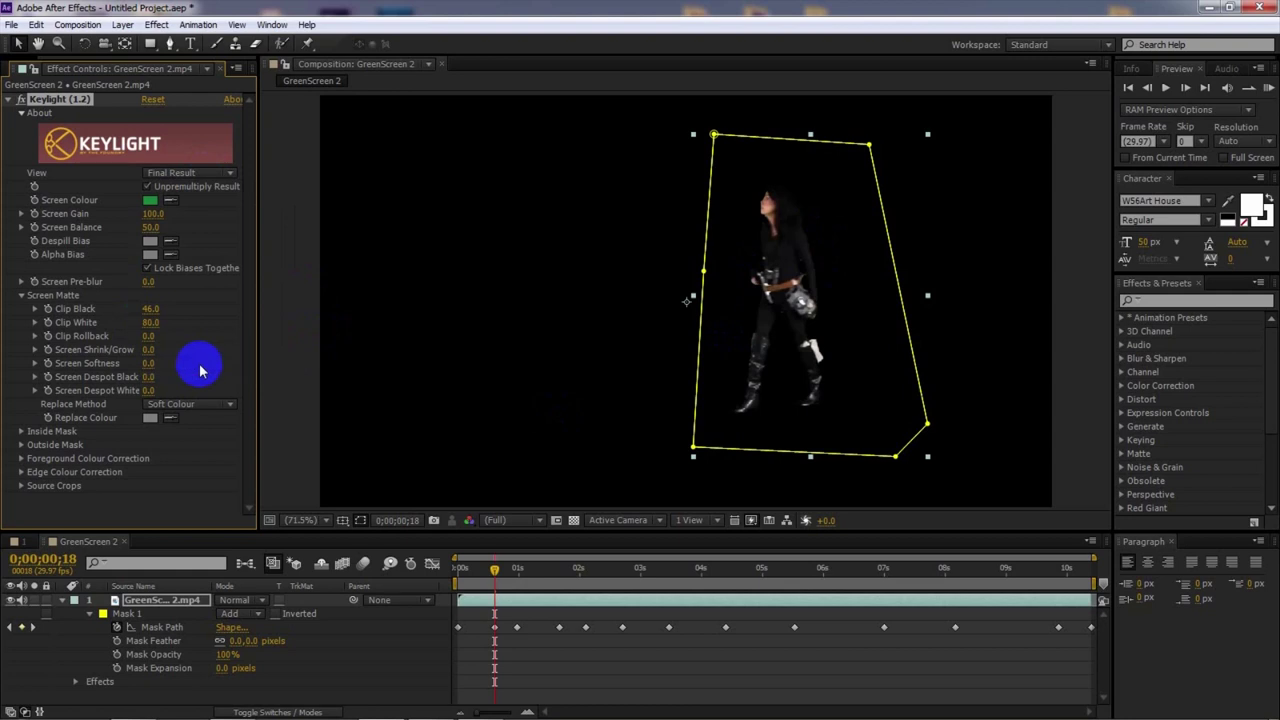
click(9, 100)
click(1267, 89)
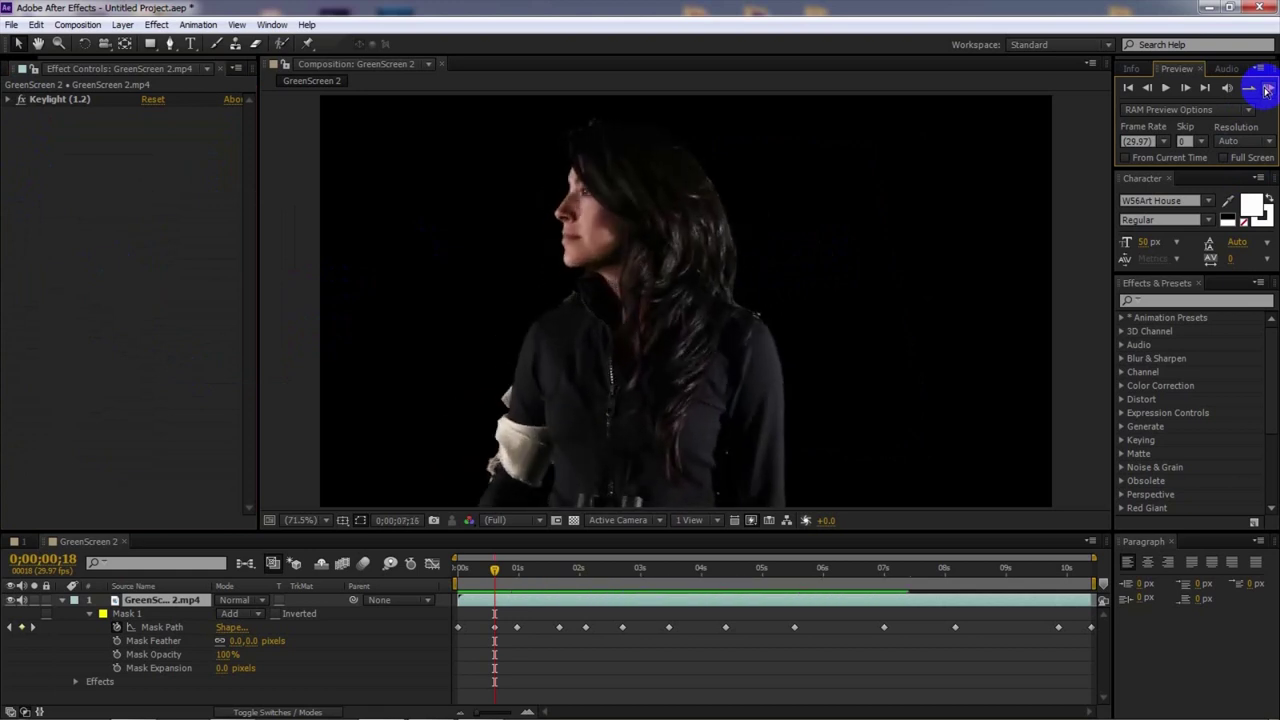
click(822, 596)
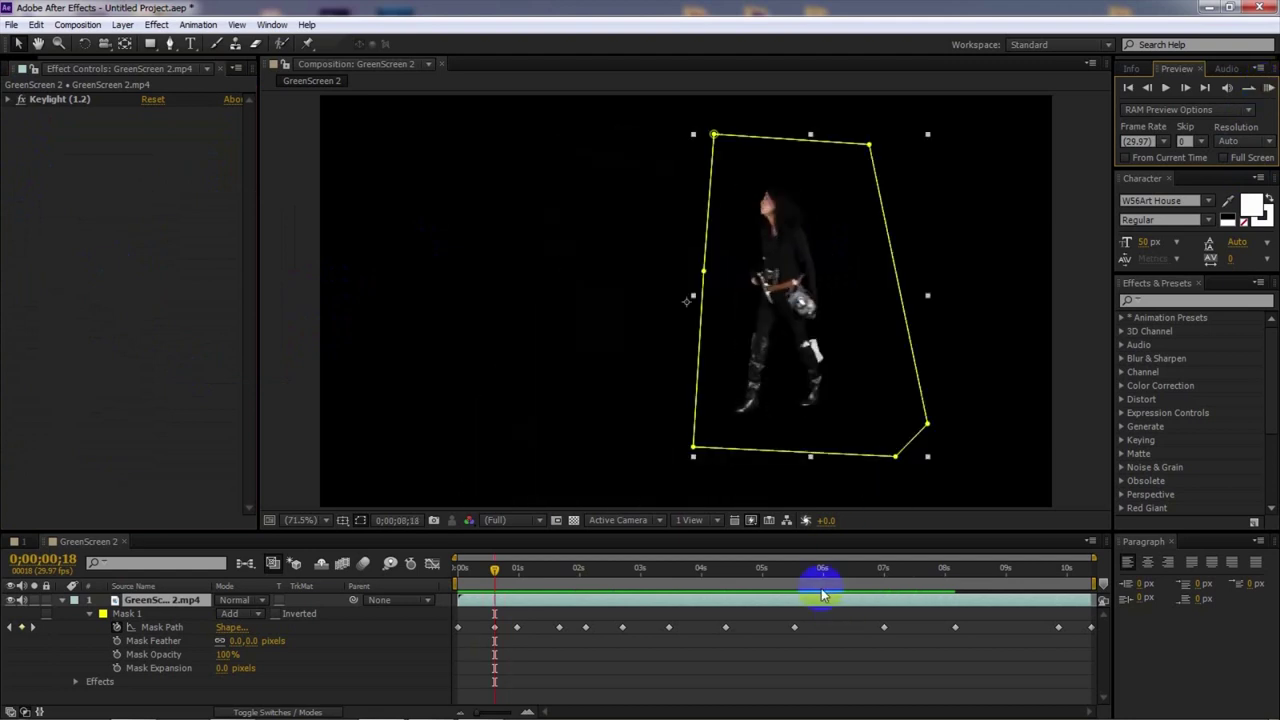
click(822, 570)
Collapse the GreenScreen 2.mp4 layer's properties and import the image 255628fb271af9b.jpg into the project
click(44, 90)
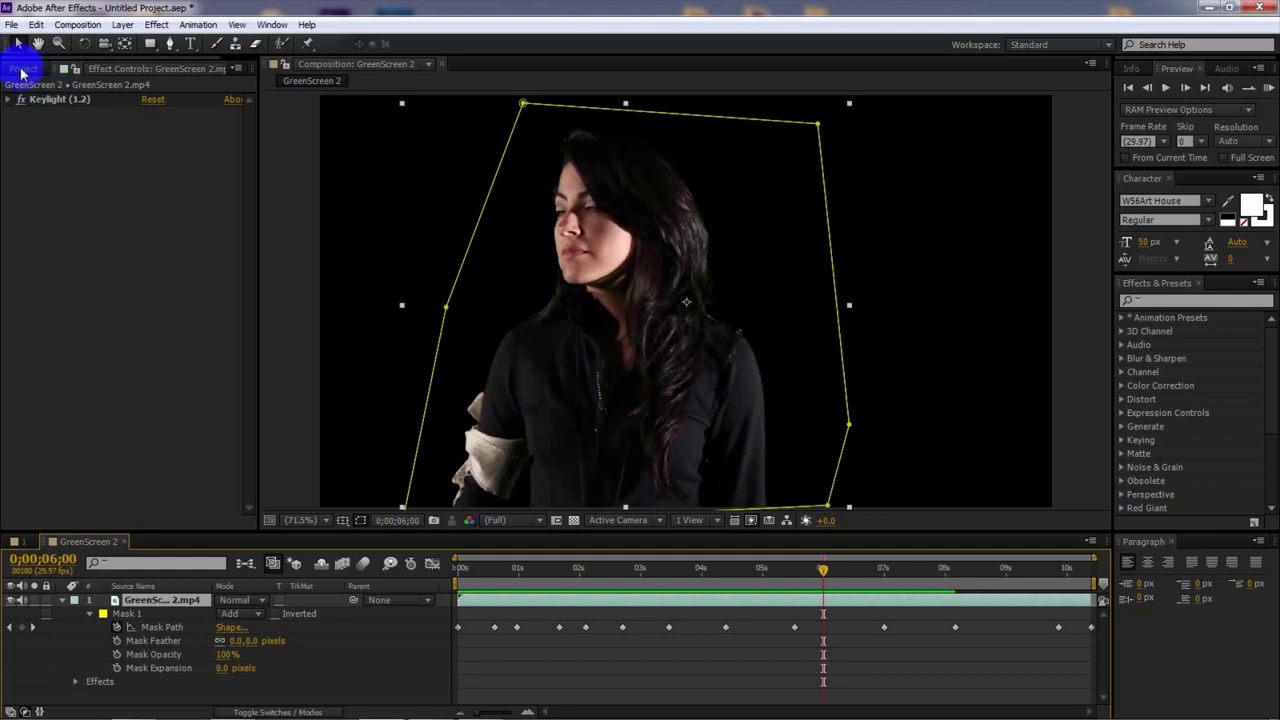
click(22, 70)
click(88, 338)
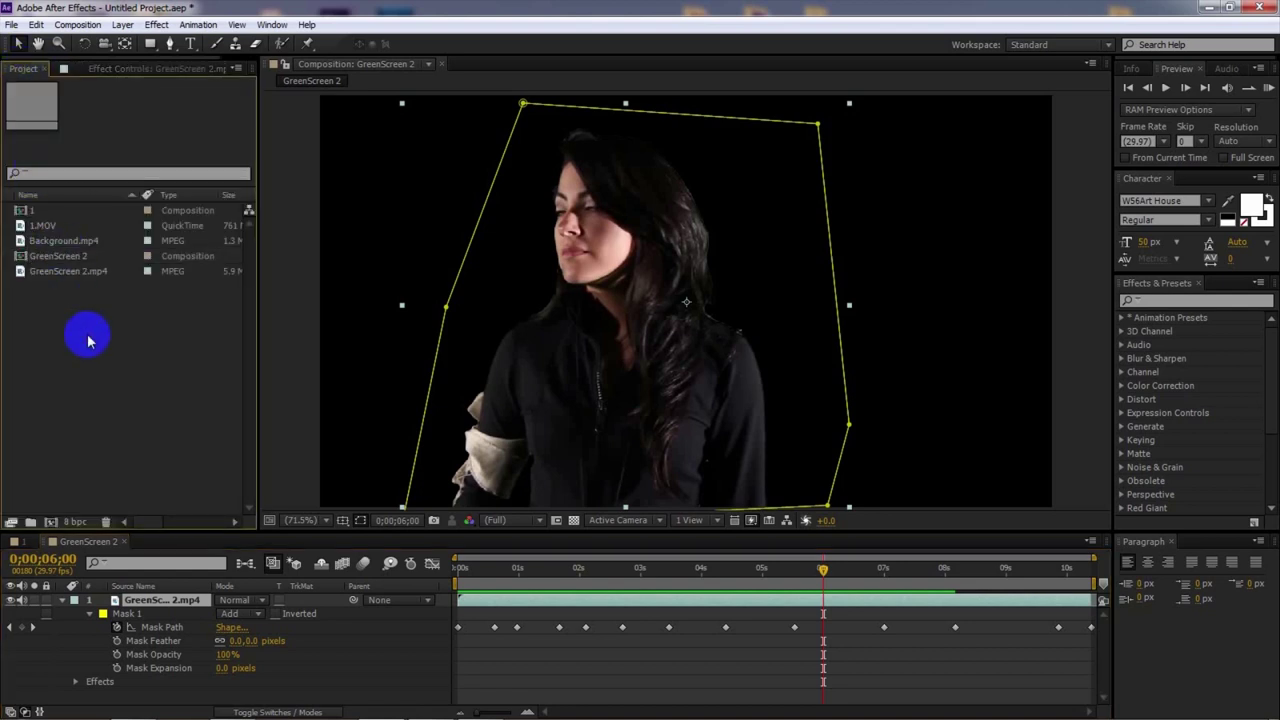
click(63, 600)
click(63, 600)
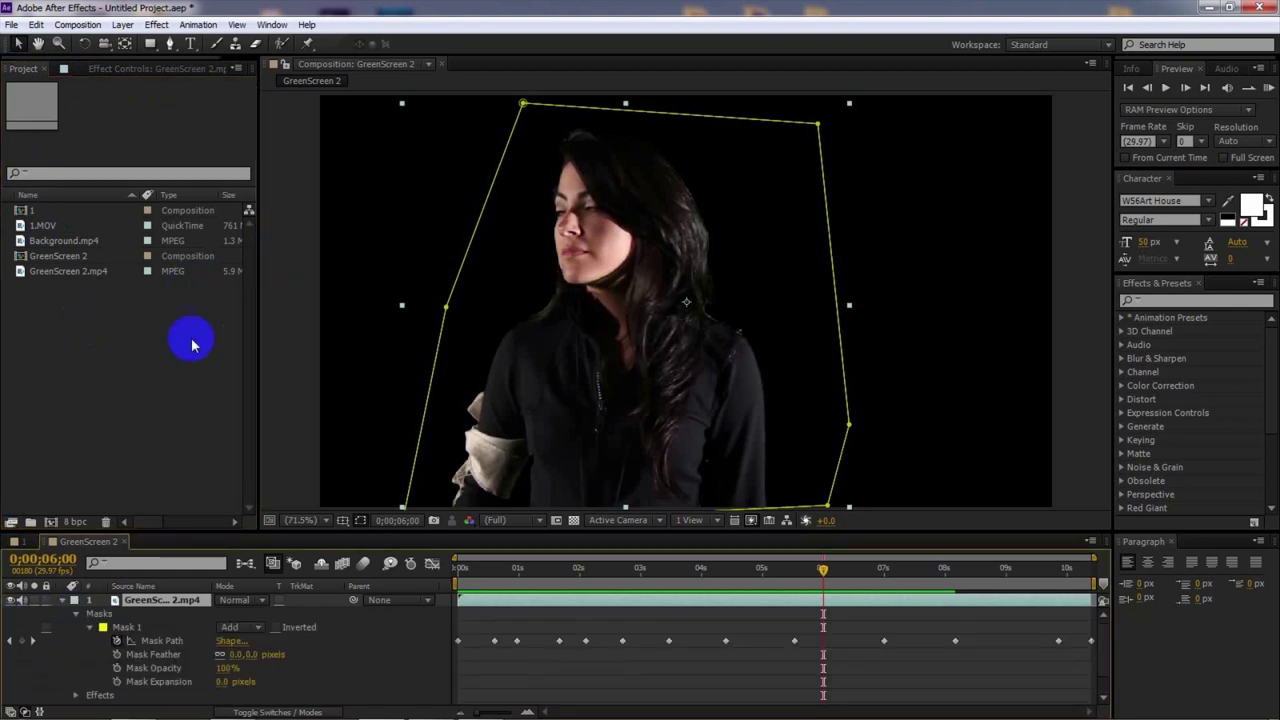
click(60, 601)
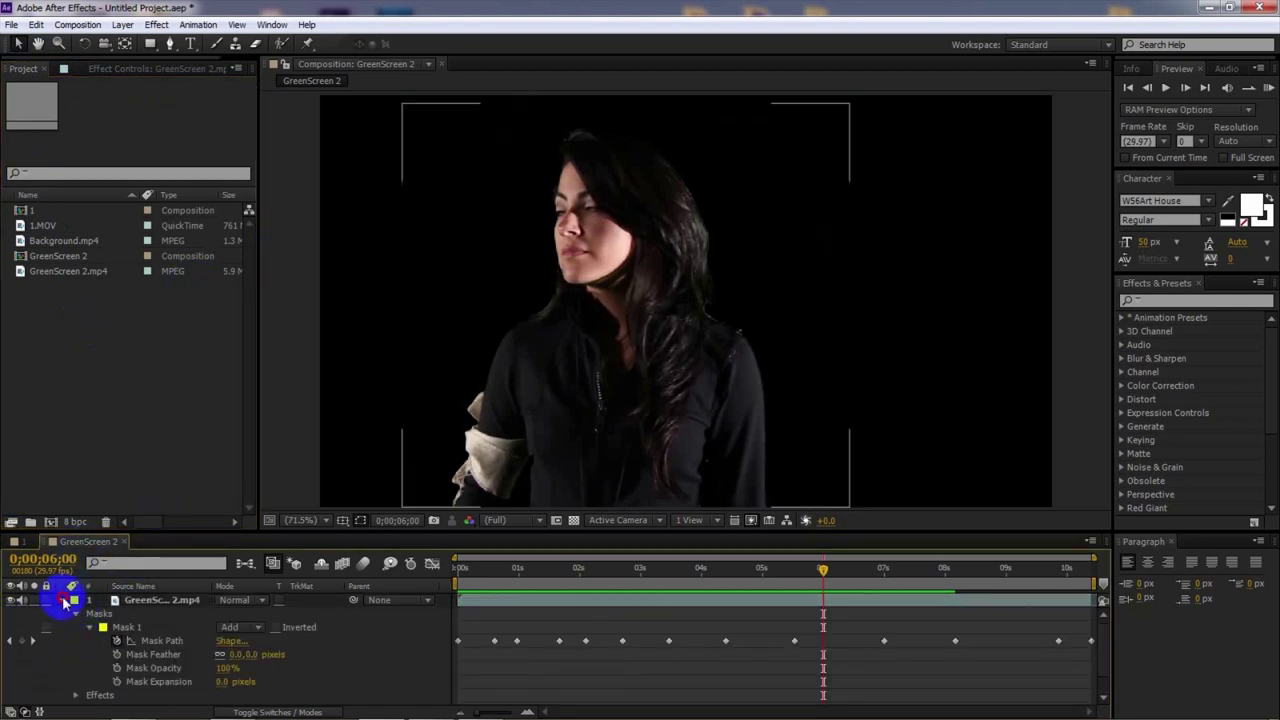
click(62, 600)
double_click(149, 397)
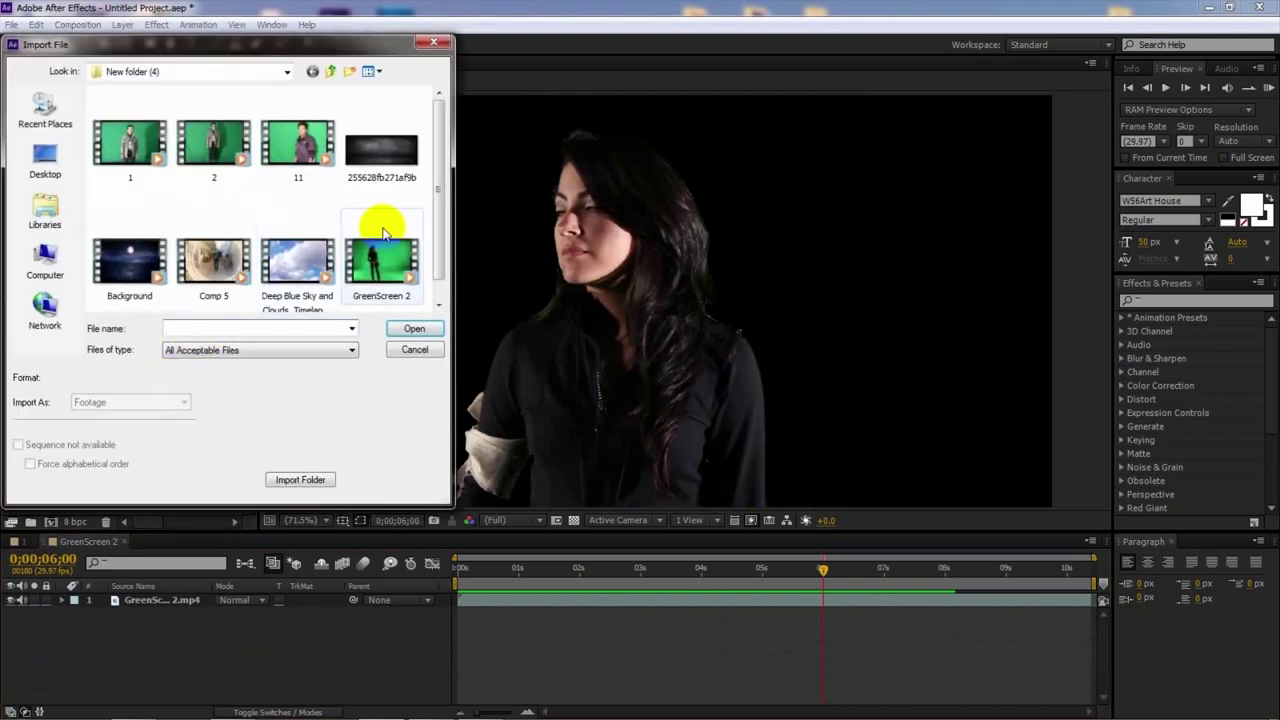
double_click(405, 135)
Place 255628fb271af9b.jpg beneath the GreenScreen 2.mp4 layer and enlarge it to fill the frame
drag(77, 245, 145, 615)
drag(914, 393, 1082, 543)
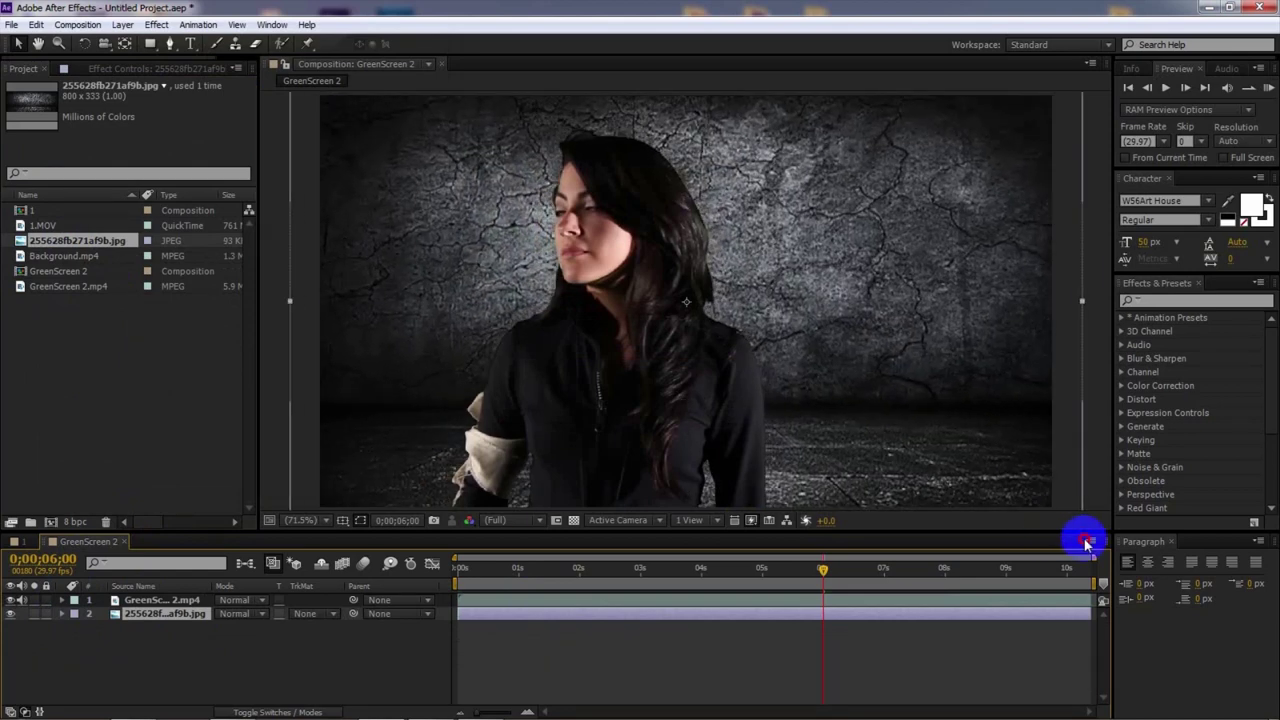
Preview the composition from its start to check the moving woman against the cracked wall background
click(452, 570)
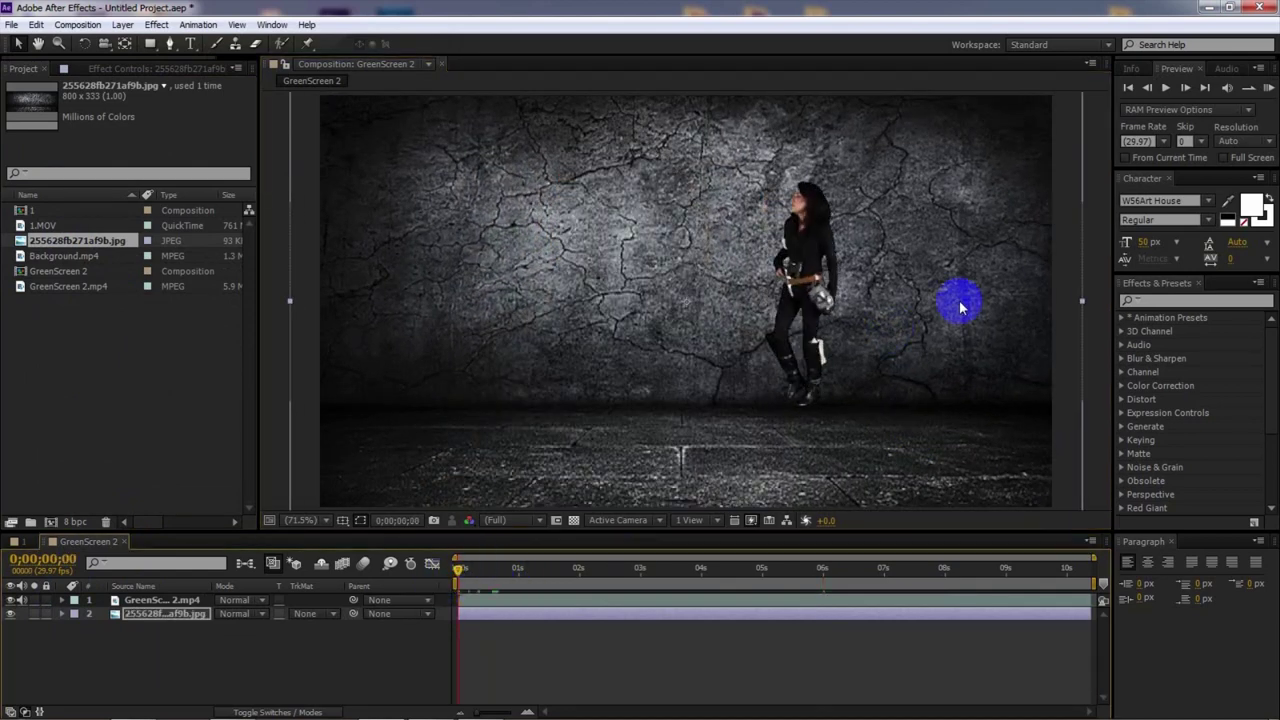
click(1268, 88)
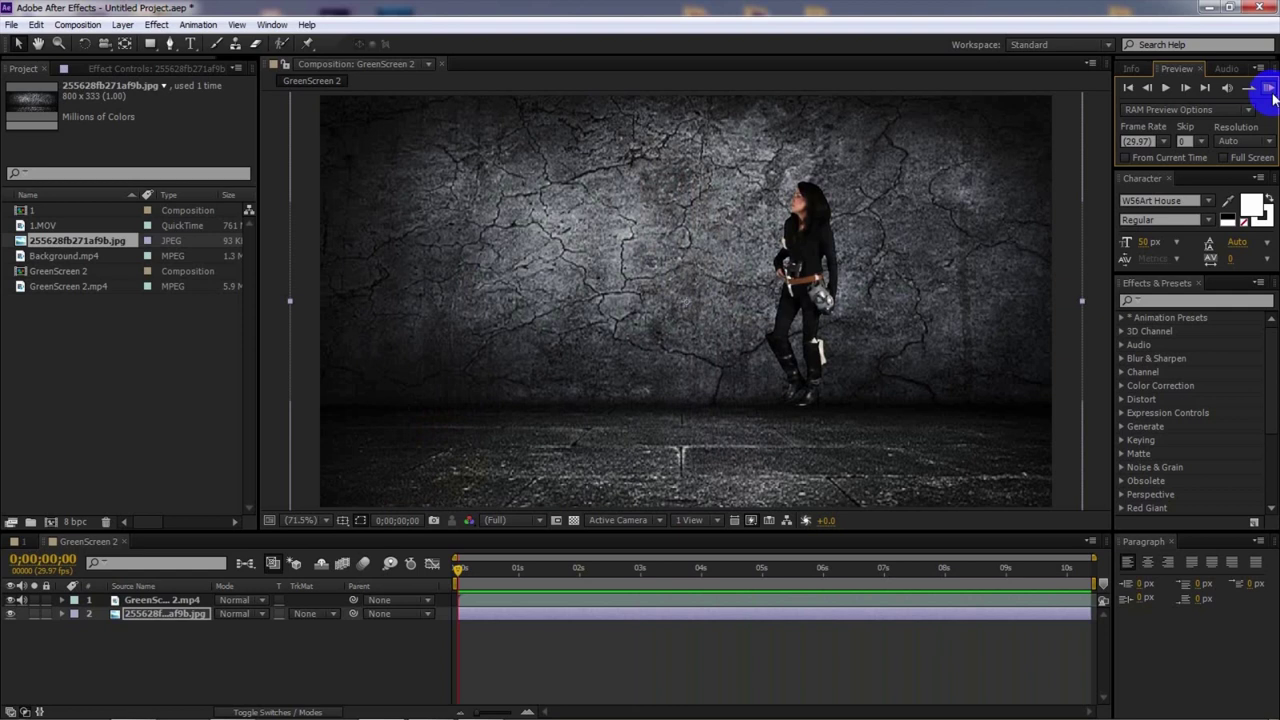
drag(700, 570, 534, 588)
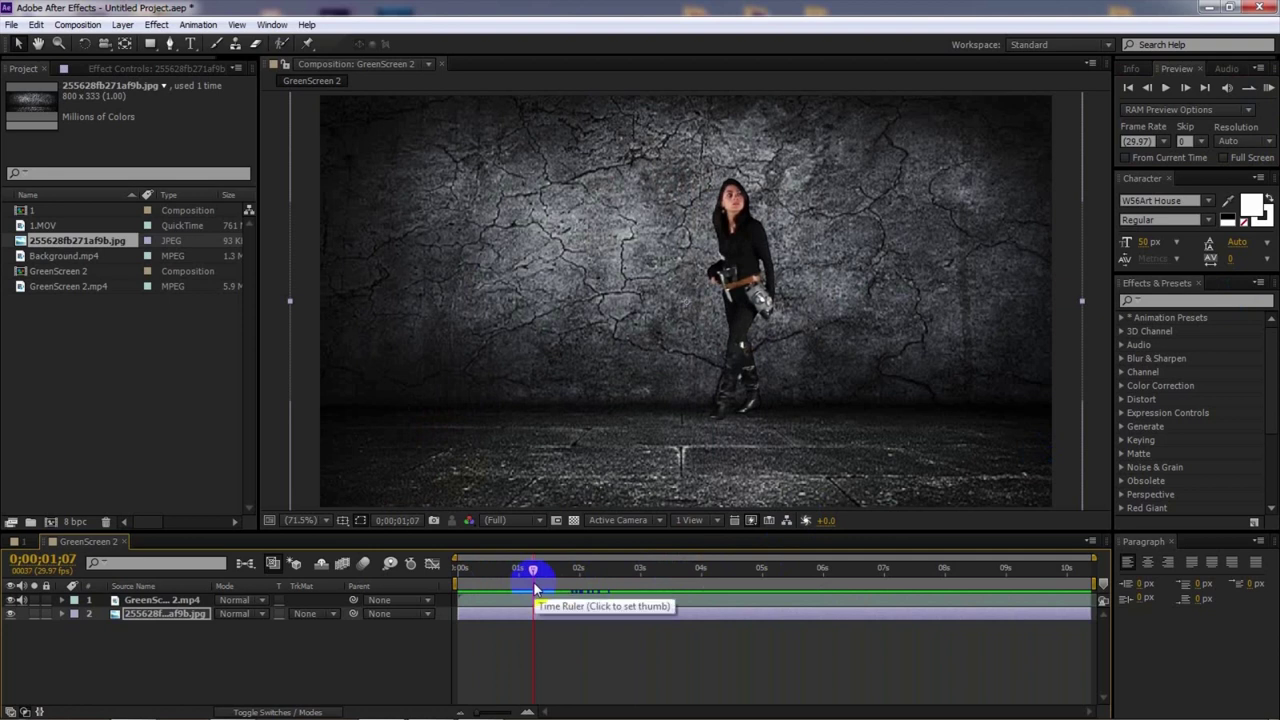
click(1267, 90)
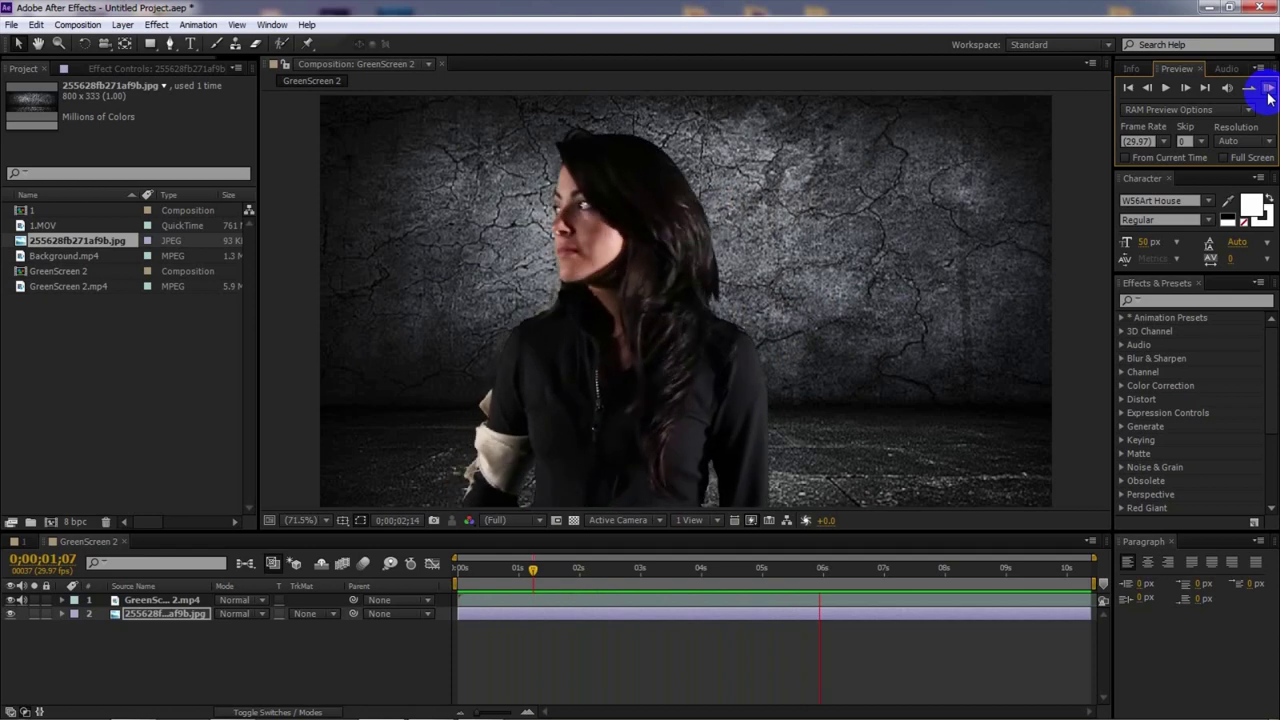
click(1230, 130)
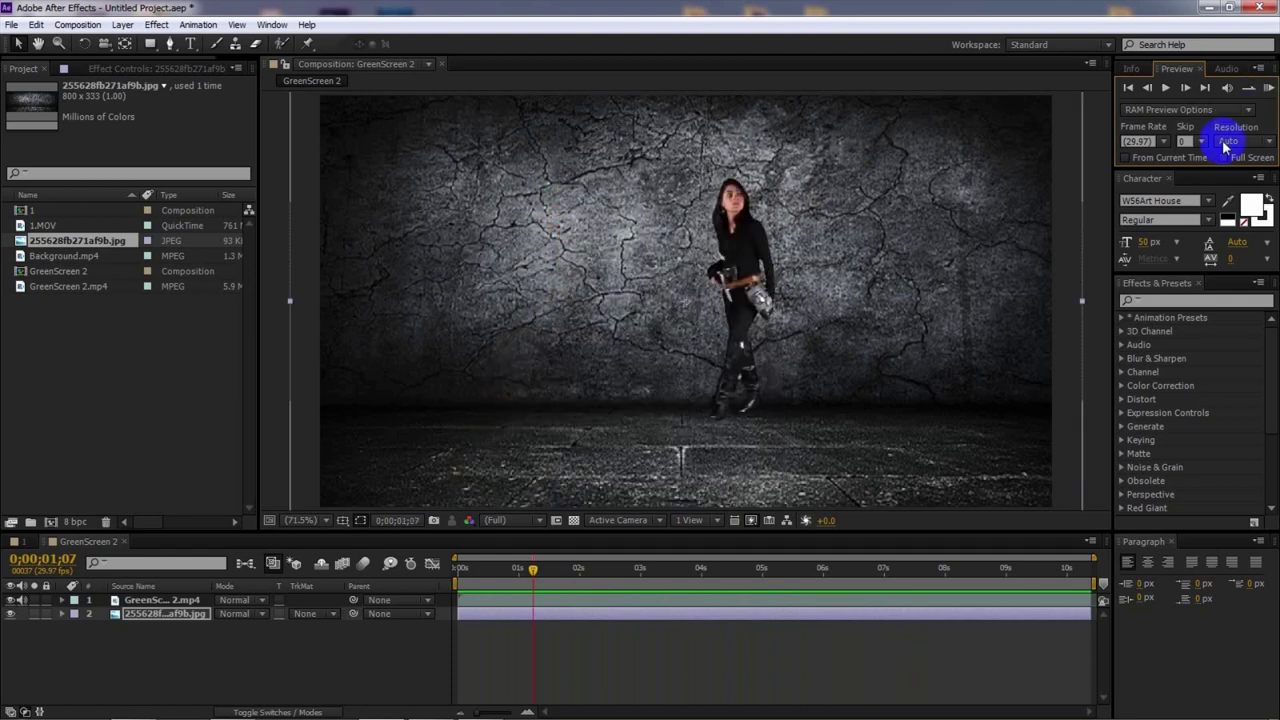
click(767, 568)
Switch to the Lesson 2 notes in Notepad
click(480, 697)
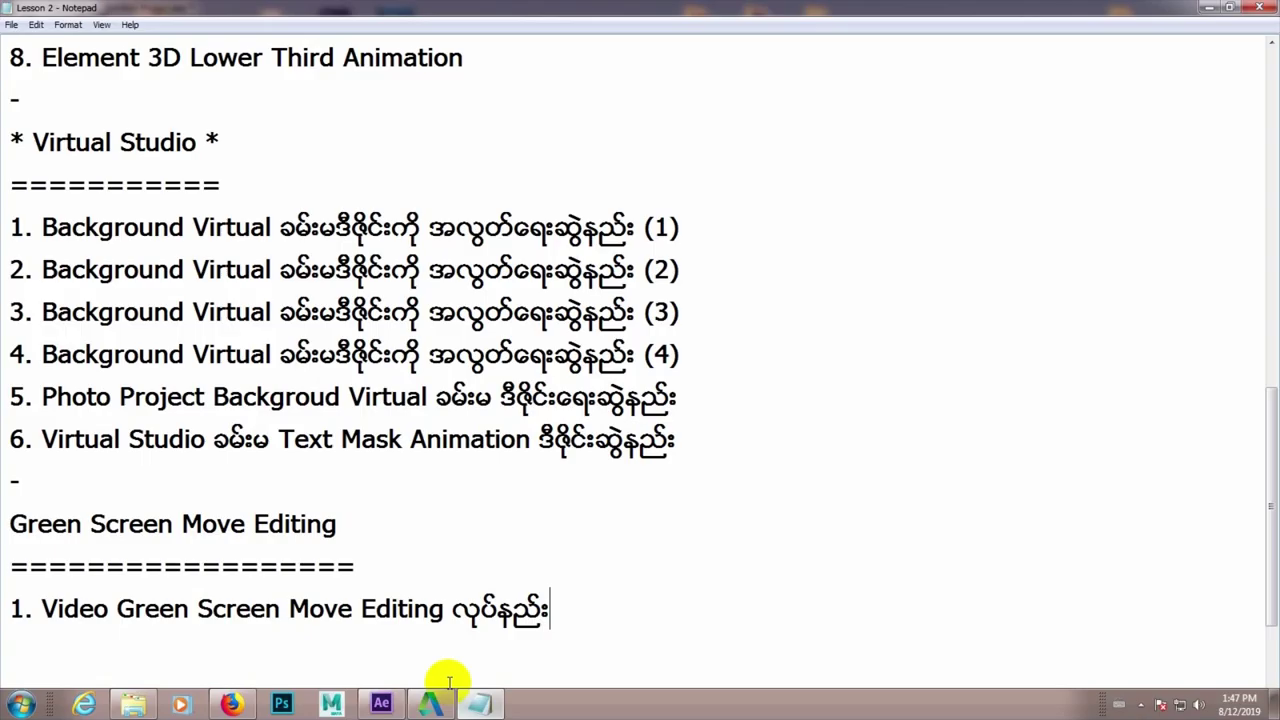